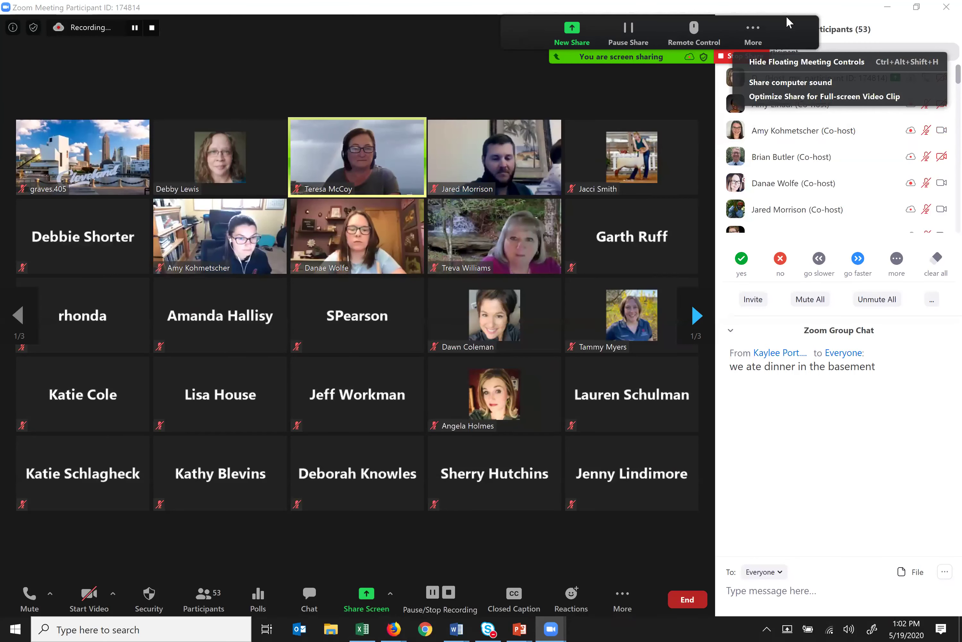
Leave the Zoom meeting view and switch to the Firefox window showing Qualtrics My Projects
left_click(788, 19)
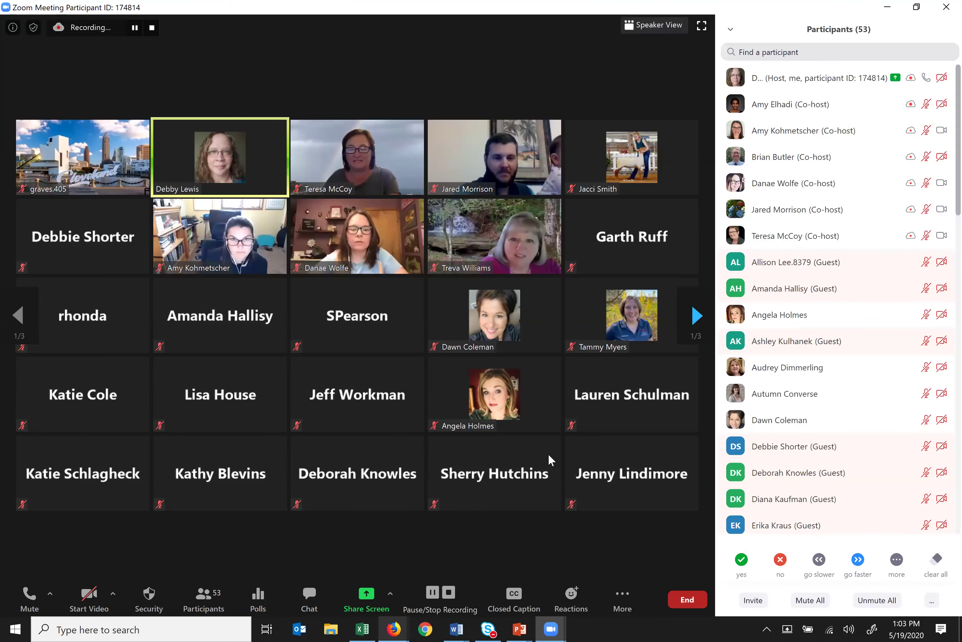
left_click(393, 629)
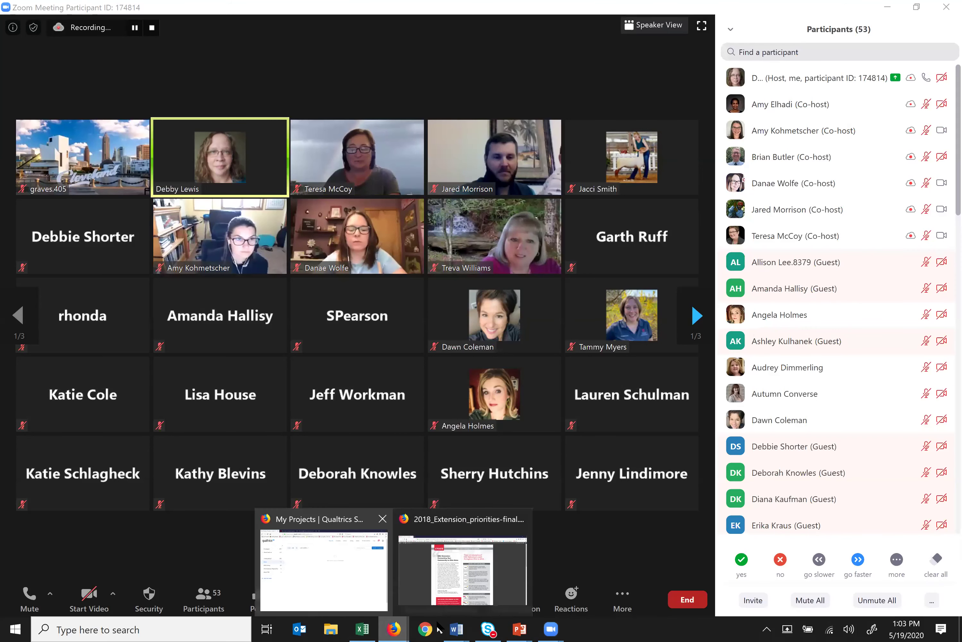
left_click(324, 569)
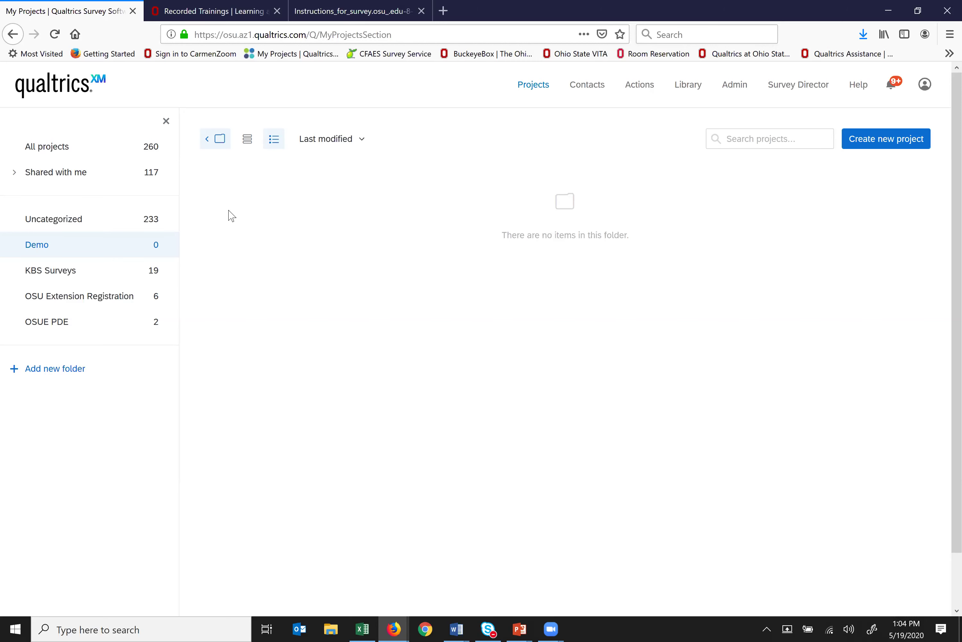
left_click(883, 143)
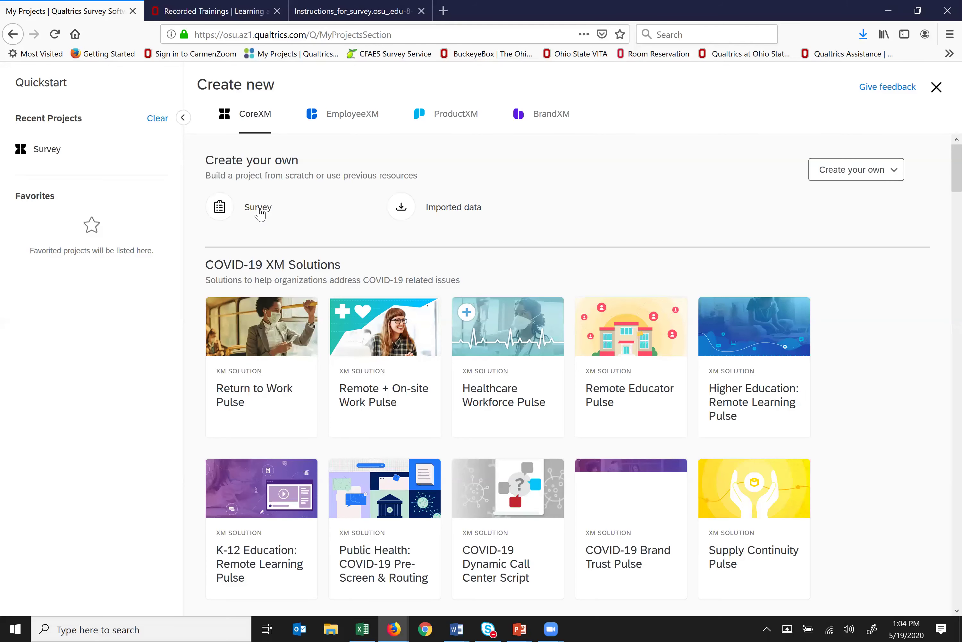
Start a new Survey project under Create your own
left_click(260, 212)
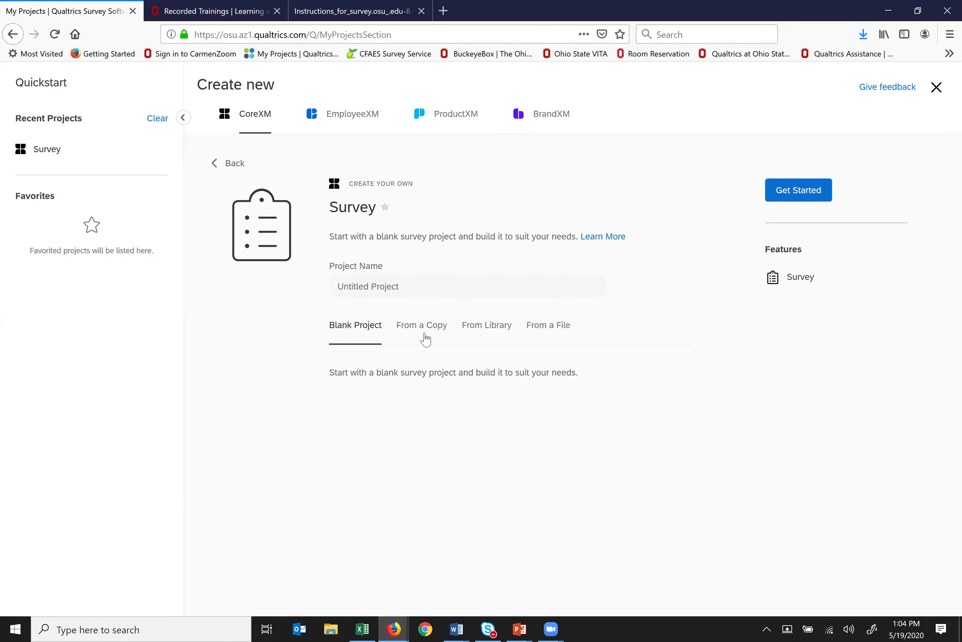
Create the survey from the OSU Extension library's Participant Registration '[Insert county name] County 4-H Virtual QA Registration'
left_click(491, 328)
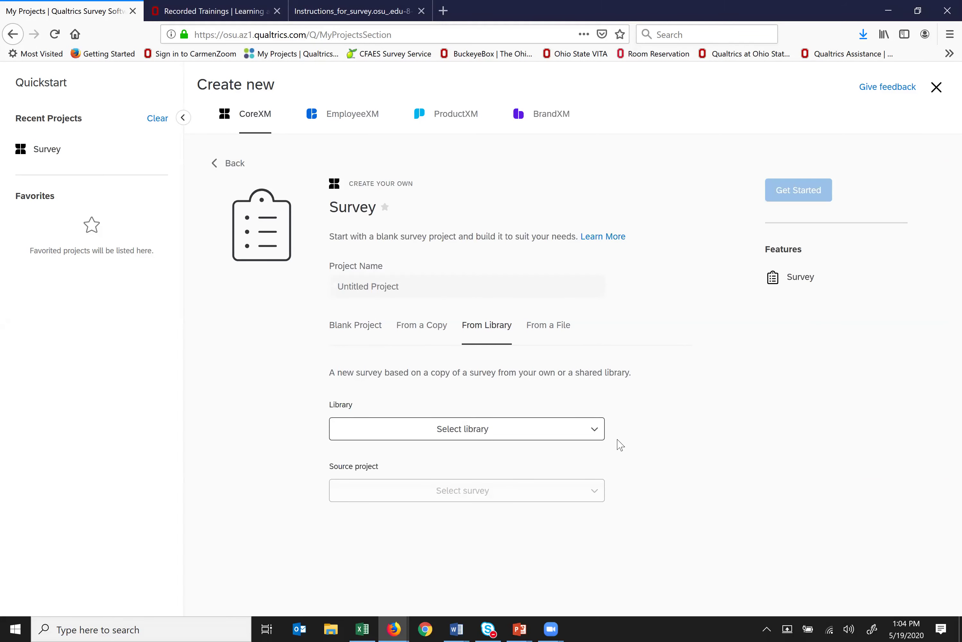
left_click(593, 434)
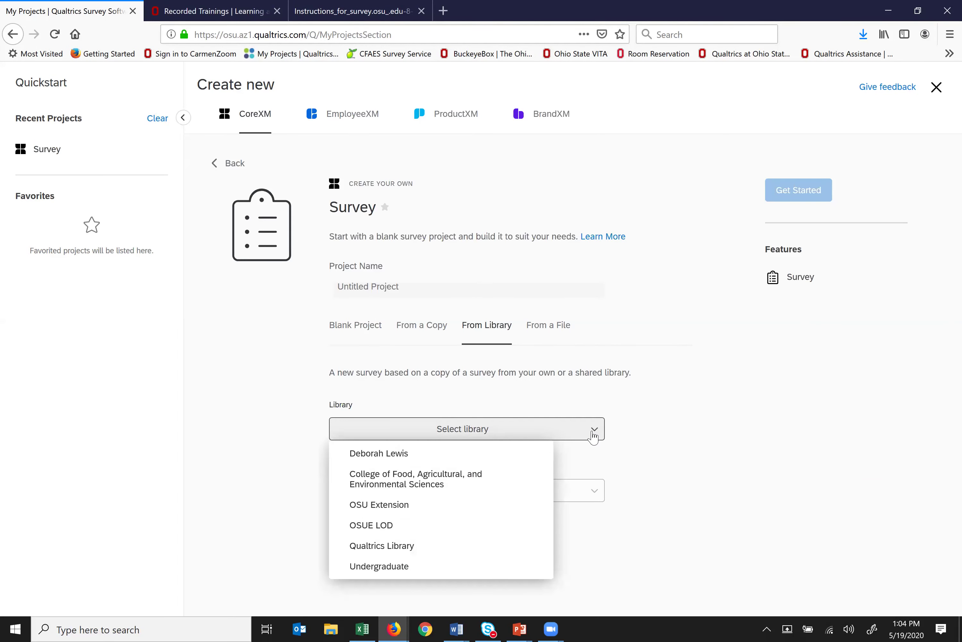
left_click(386, 505)
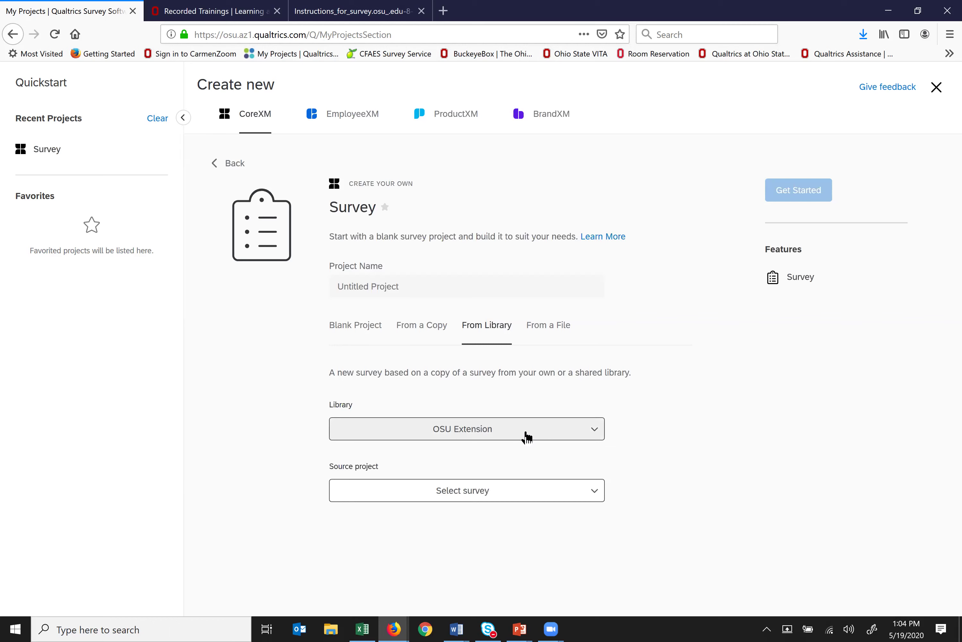
left_click(593, 493)
mouse_move(397, 563)
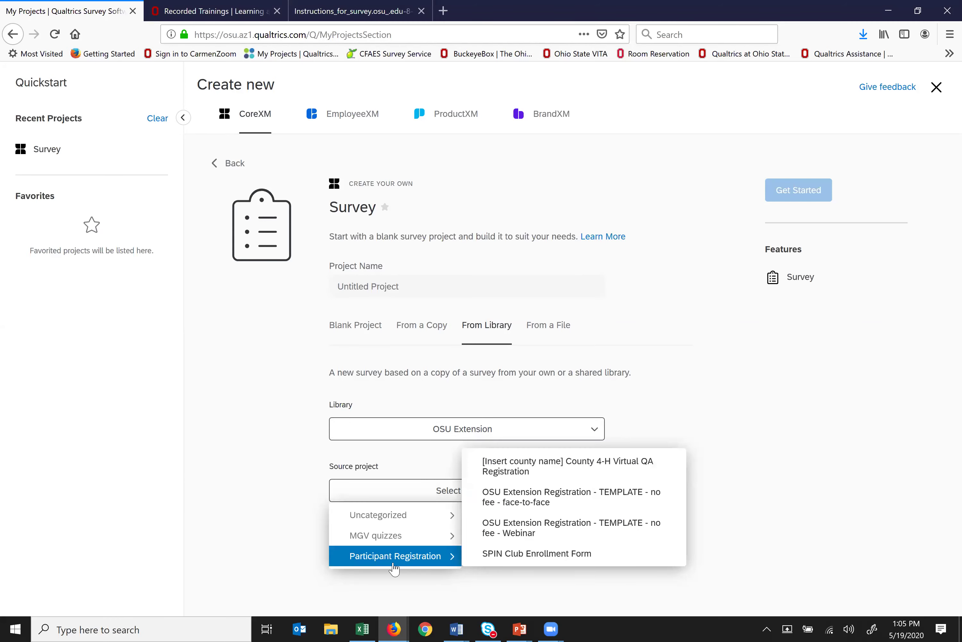
left_click(561, 469)
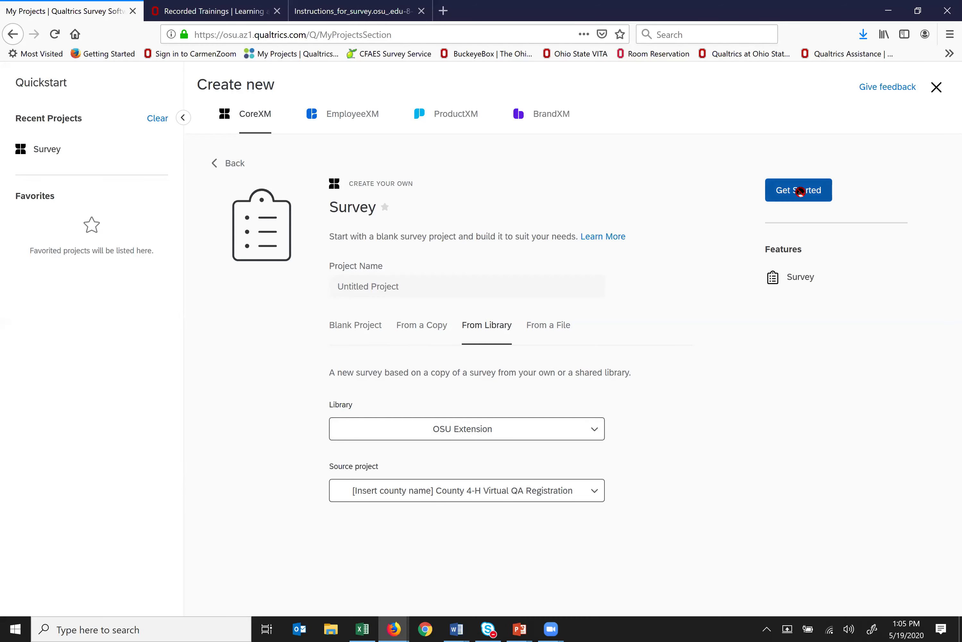
left_click(801, 197)
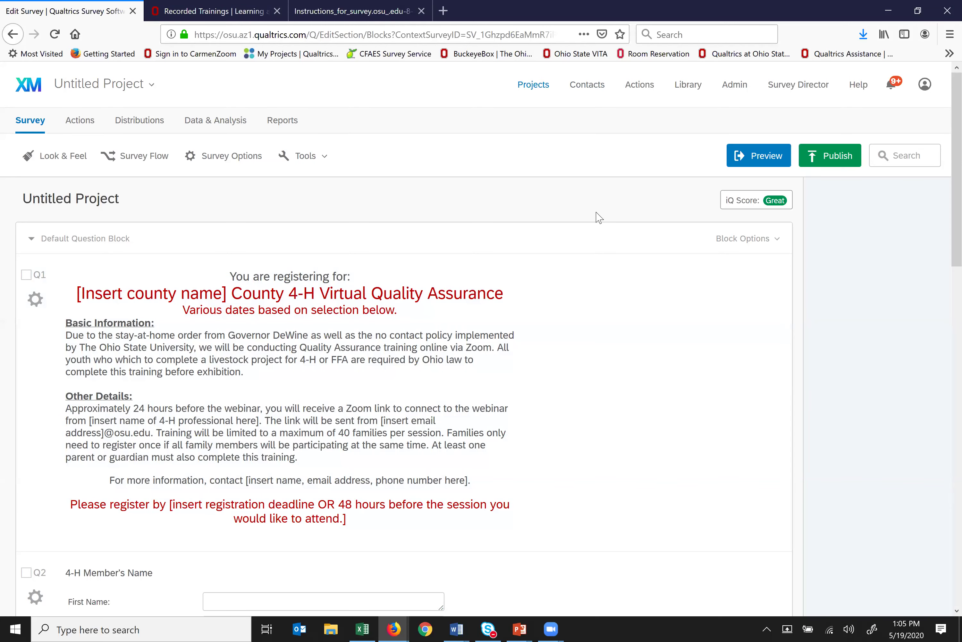
Select the Q1 registration intro and scroll through it to review its bracketed placeholders
left_click(310, 359)
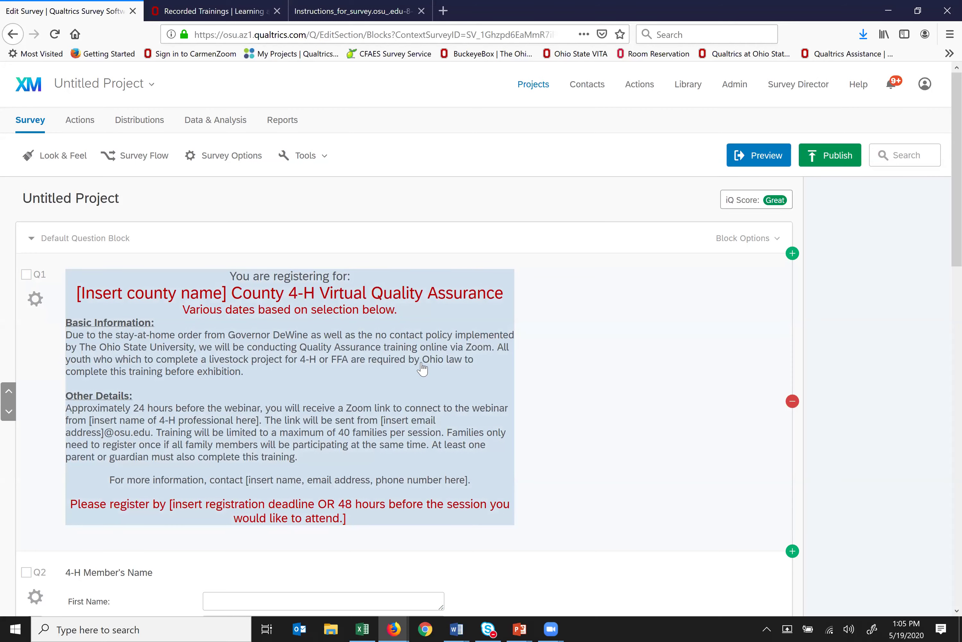
scroll(597, 327, "down", 3)
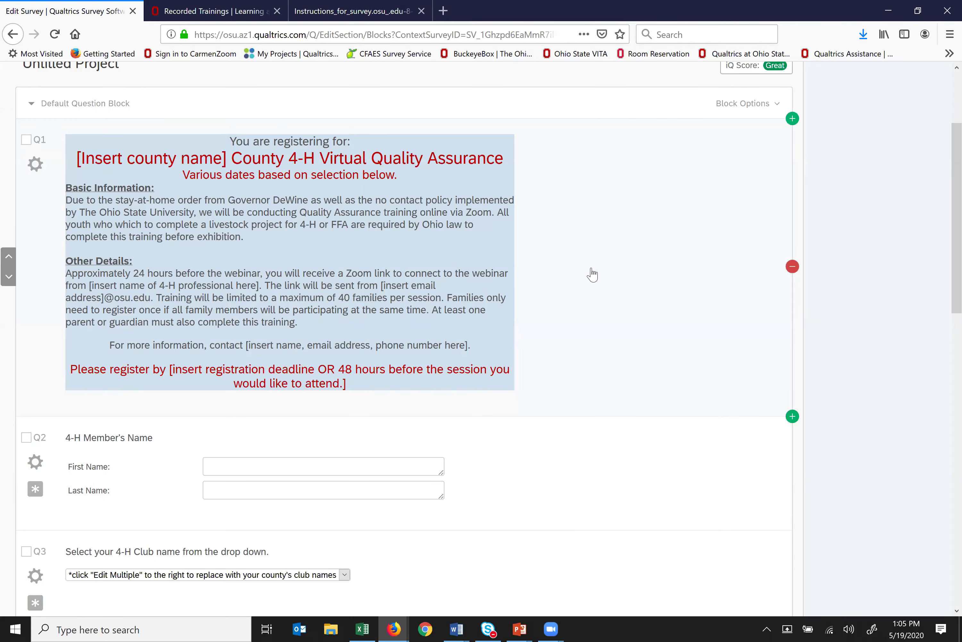
scroll(593, 273, "up", 3)
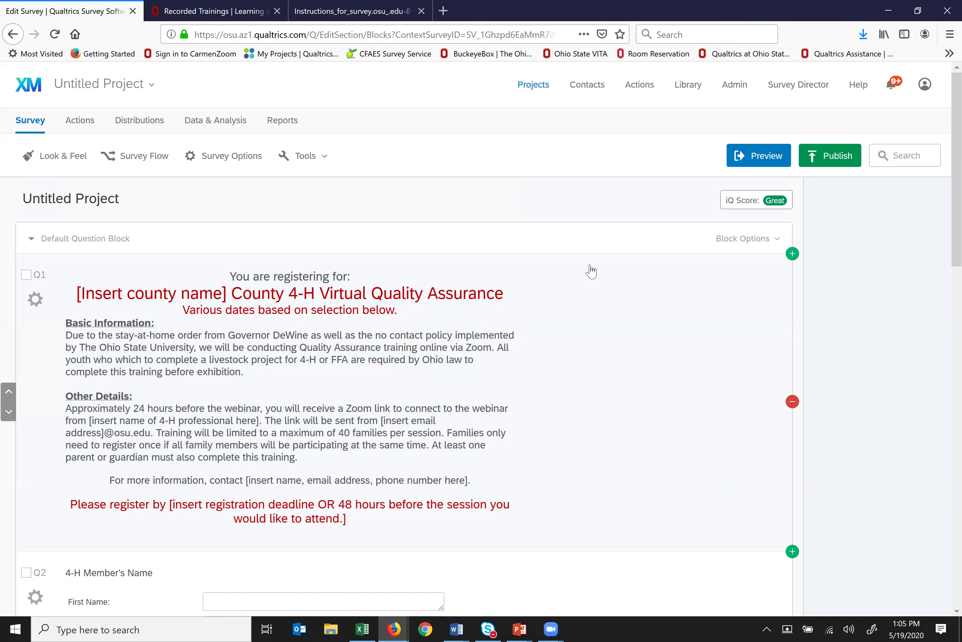
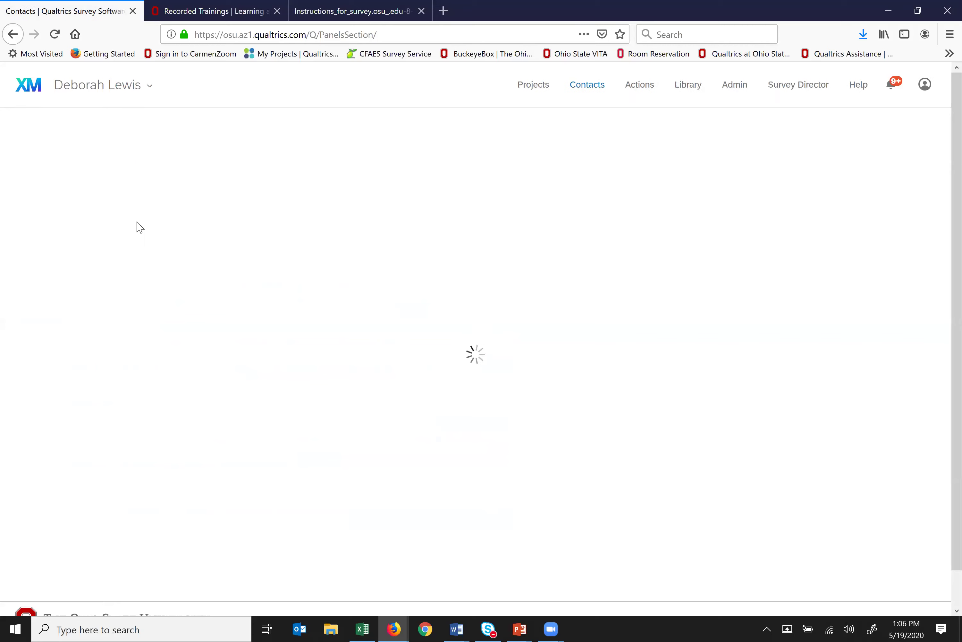
In the Demo folder, start a new contact list named '2020 Contact List Demo'
left_click(60, 248)
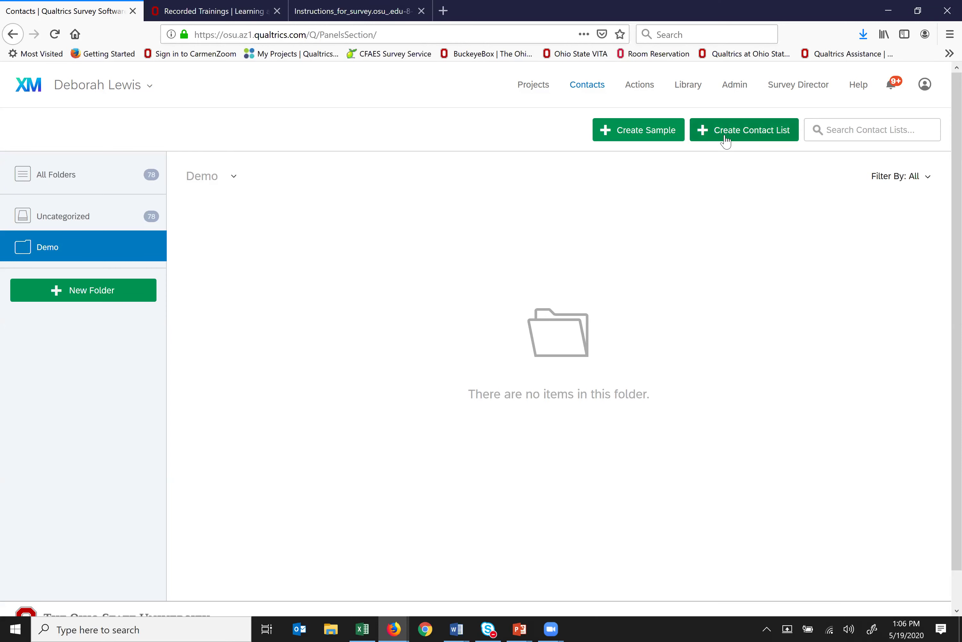
left_click(758, 141)
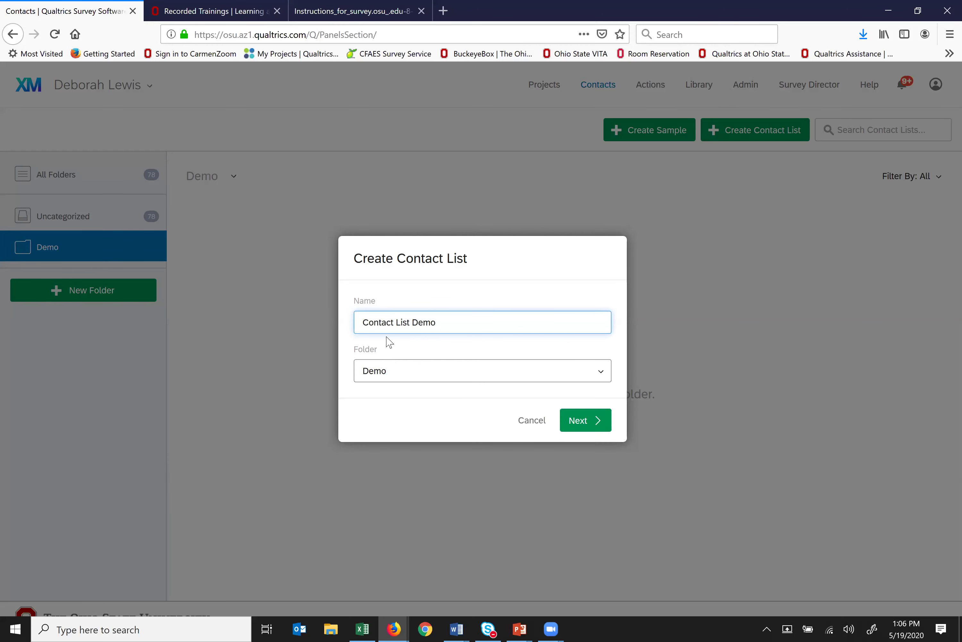
left_click(361, 322)
type("2020")
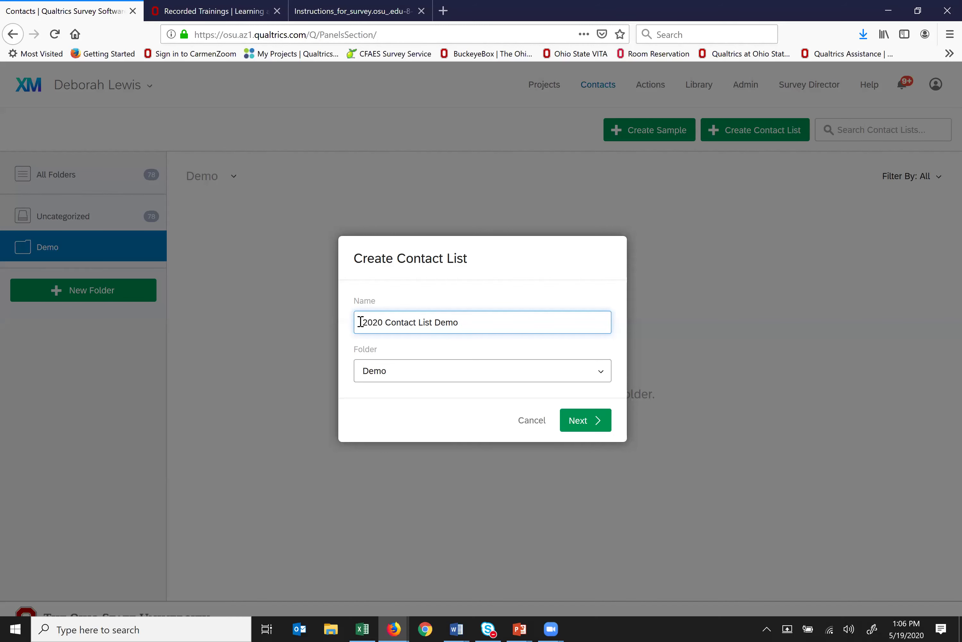
Confirm the new list and open the example file ExampleMailingList.csv in Microsoft Excel
left_click(587, 427)
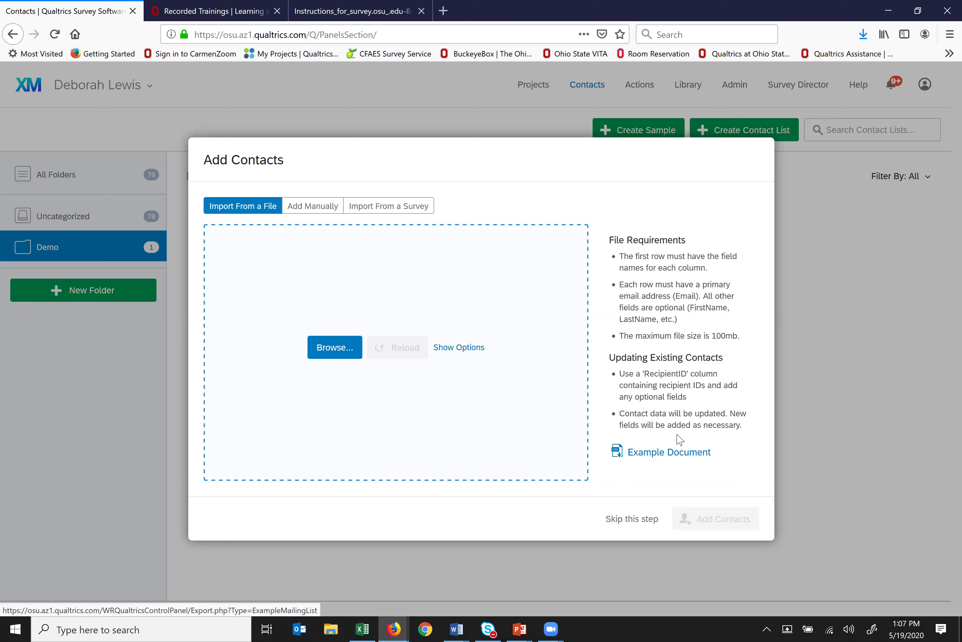
left_click(658, 455)
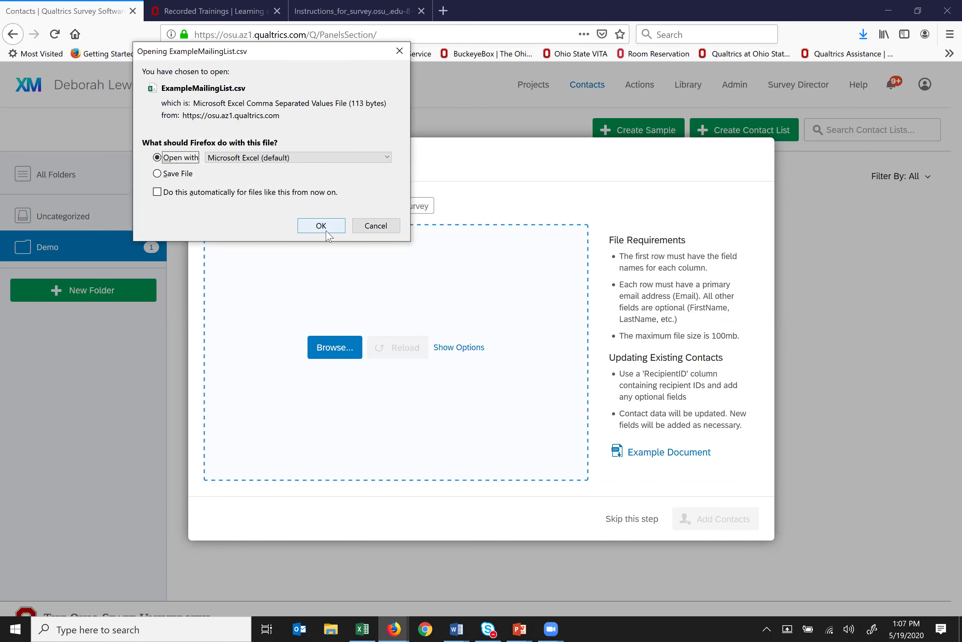
left_click(321, 226)
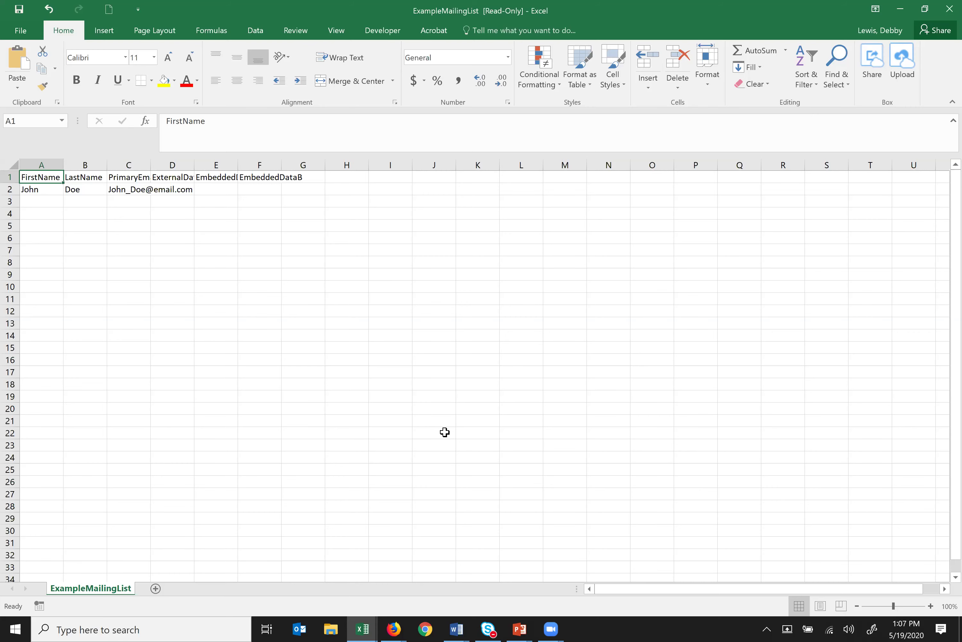
Switch to the ExampleMailingList workbook and review its ExternalDataReference and embedded-data headers
left_click(363, 627)
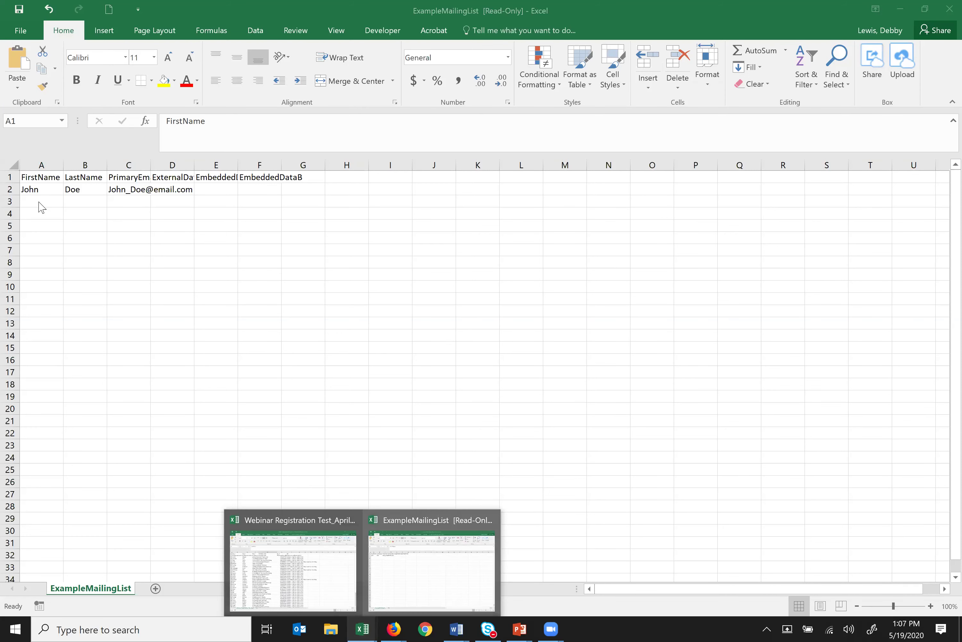
left_click(40, 191)
left_click_drag(40, 192, 131, 190)
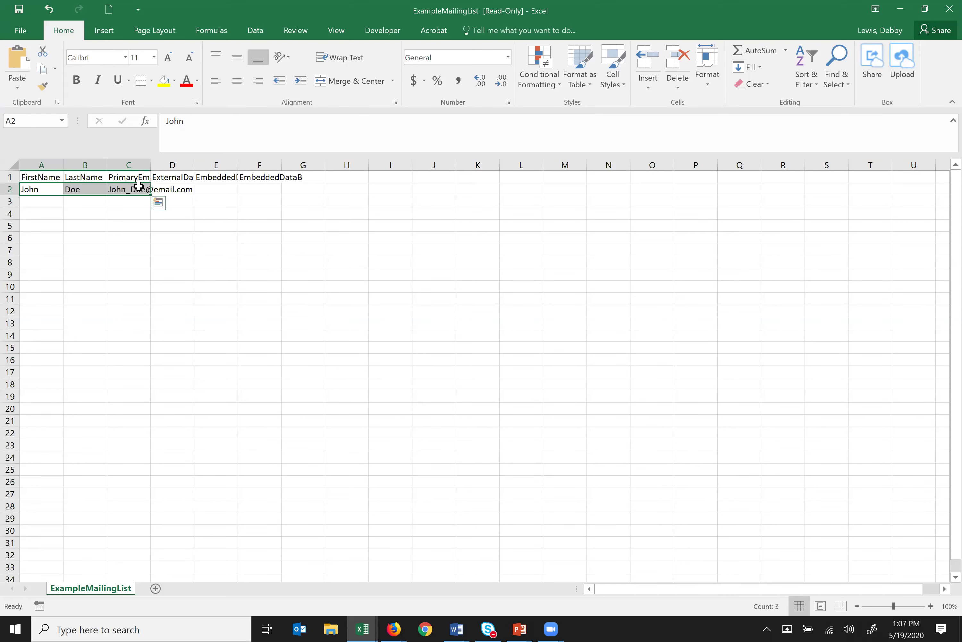
left_click(177, 177)
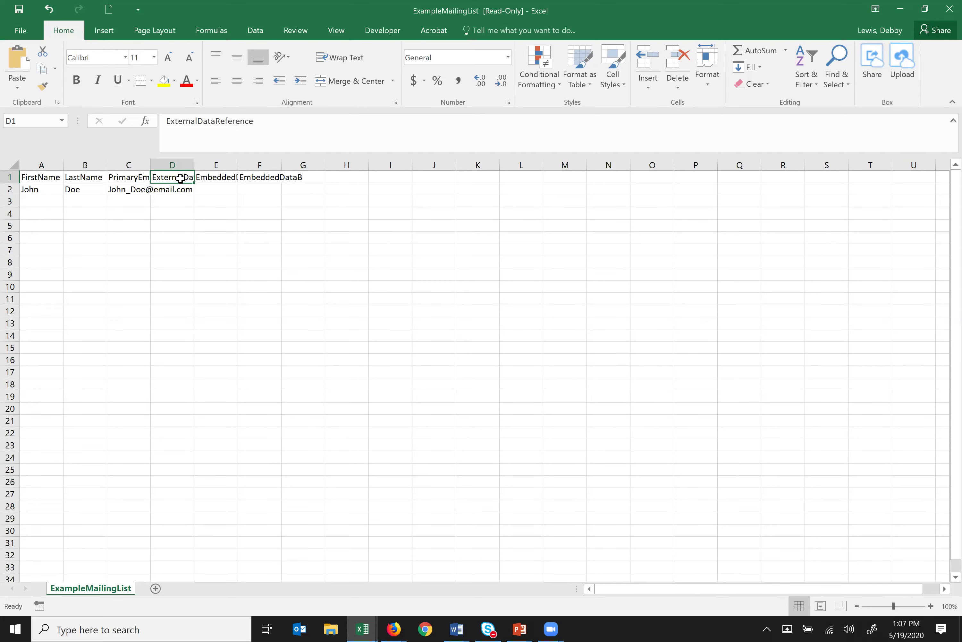
left_click(217, 178)
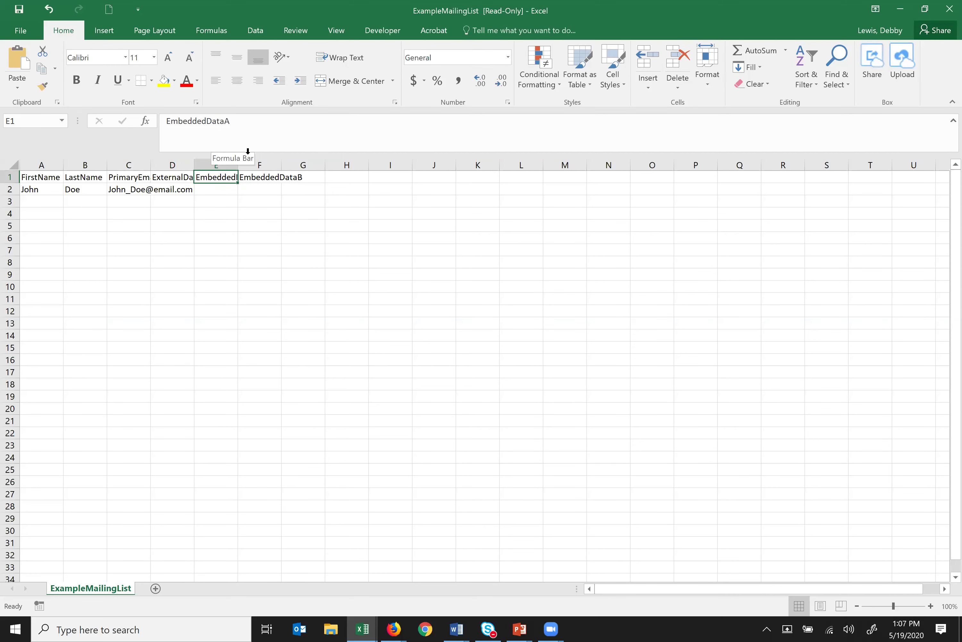
left_click(269, 180)
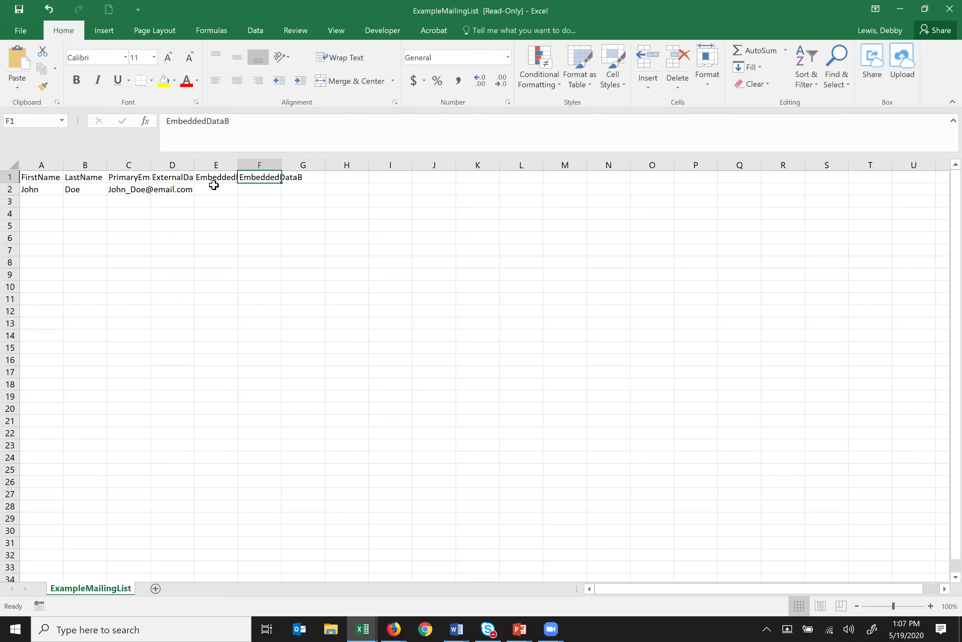
left_click(227, 177)
left_click_drag(228, 177, 541, 180)
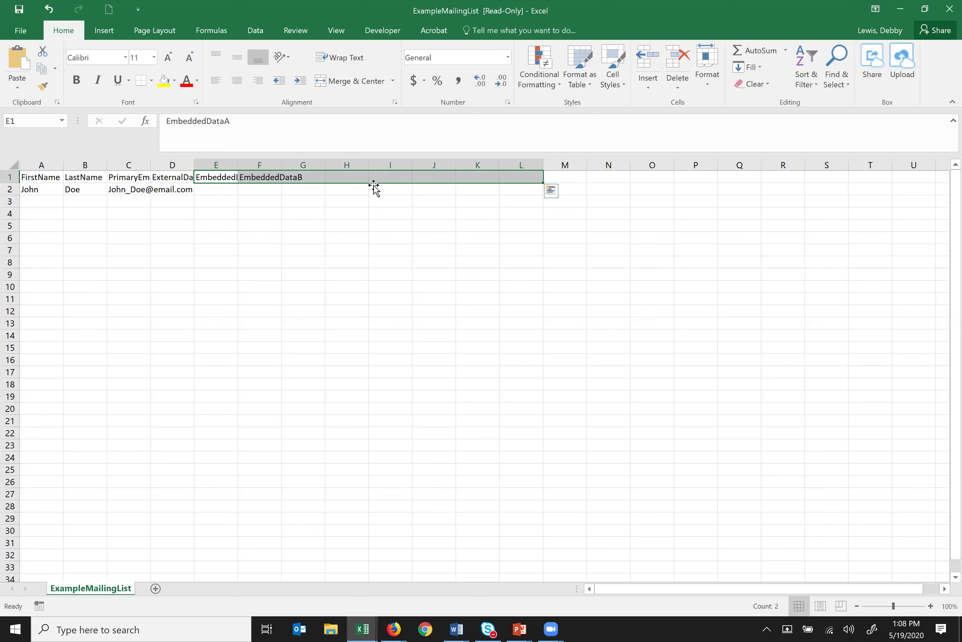
Rename header E1 to 4-HClubName and header F1 to PhoneNumber
left_click(223, 177)
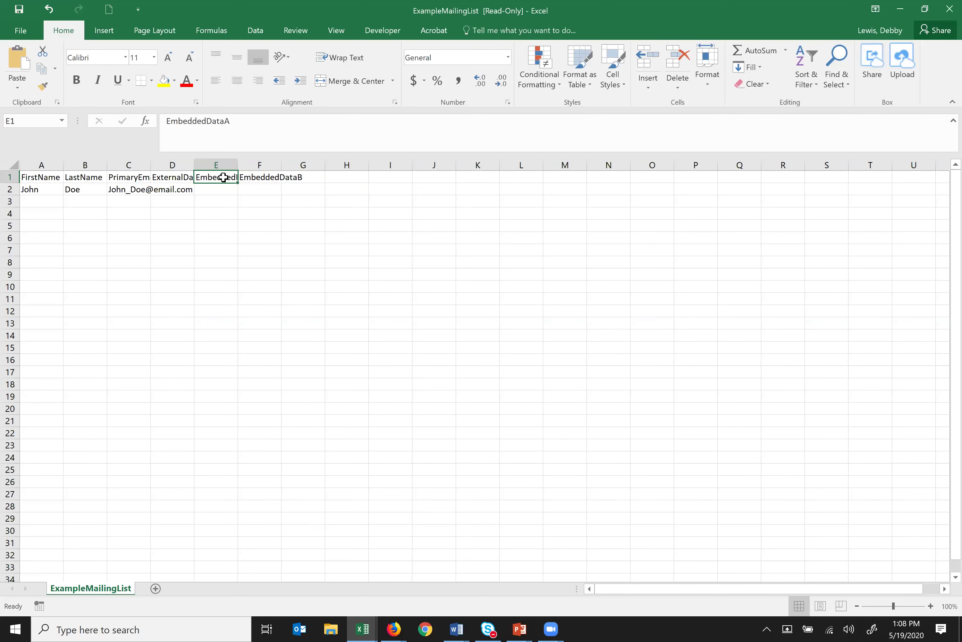
type("4")
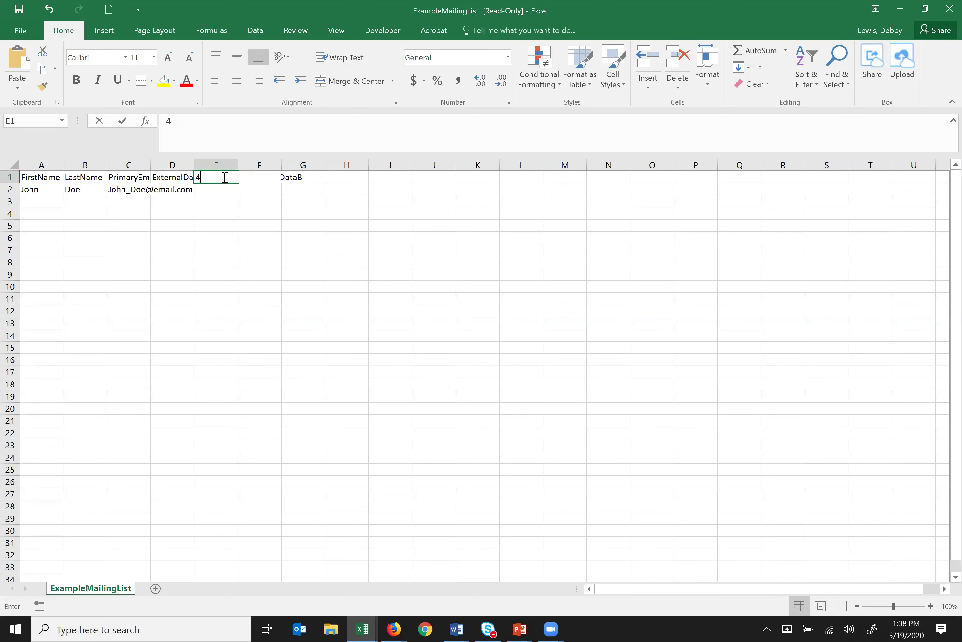
type("-HClubName")
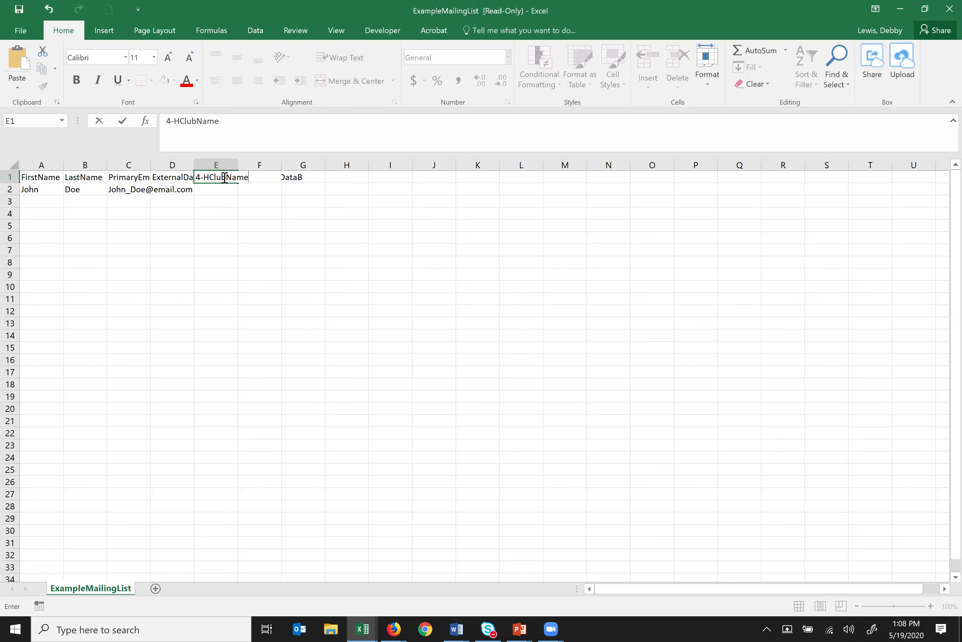
left_click(266, 189)
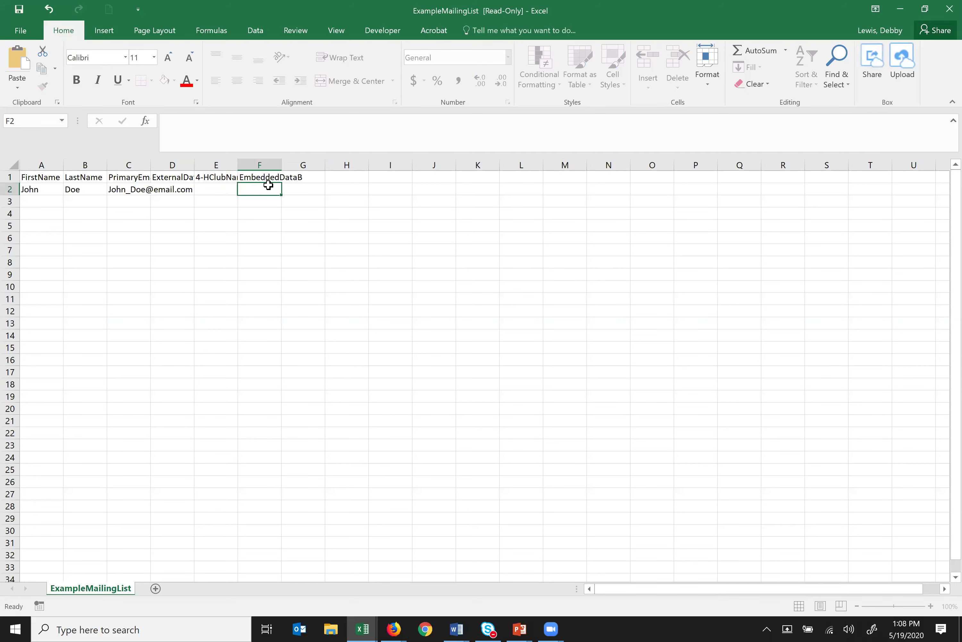
left_click(267, 175)
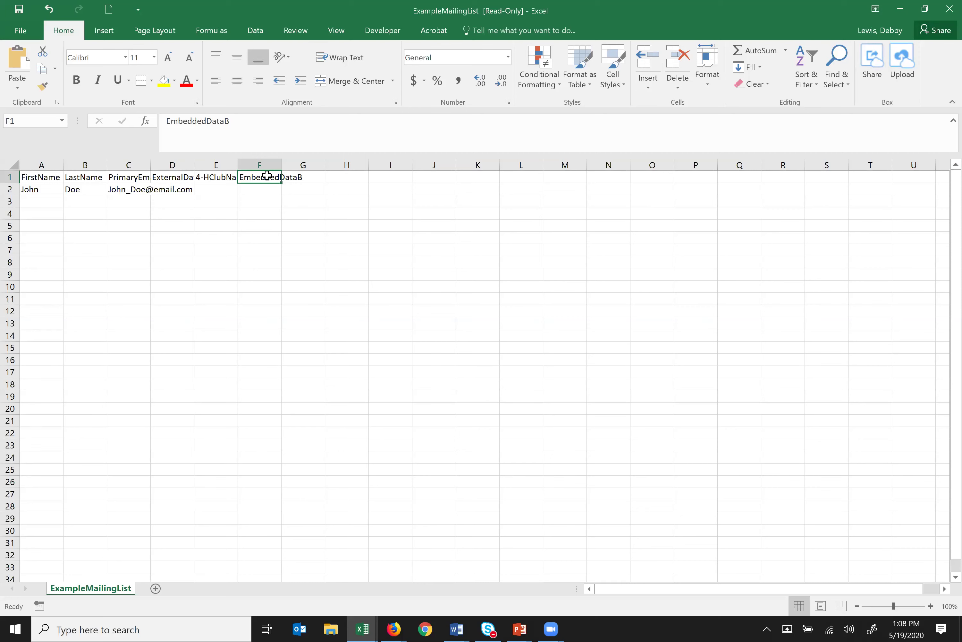
type("PhoneNumber")
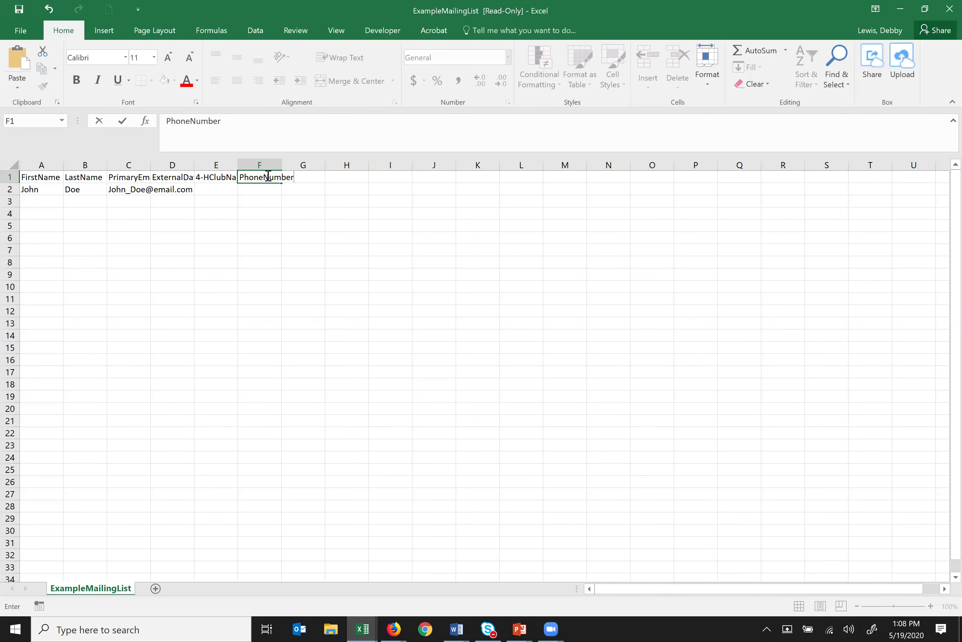
left_click(260, 187)
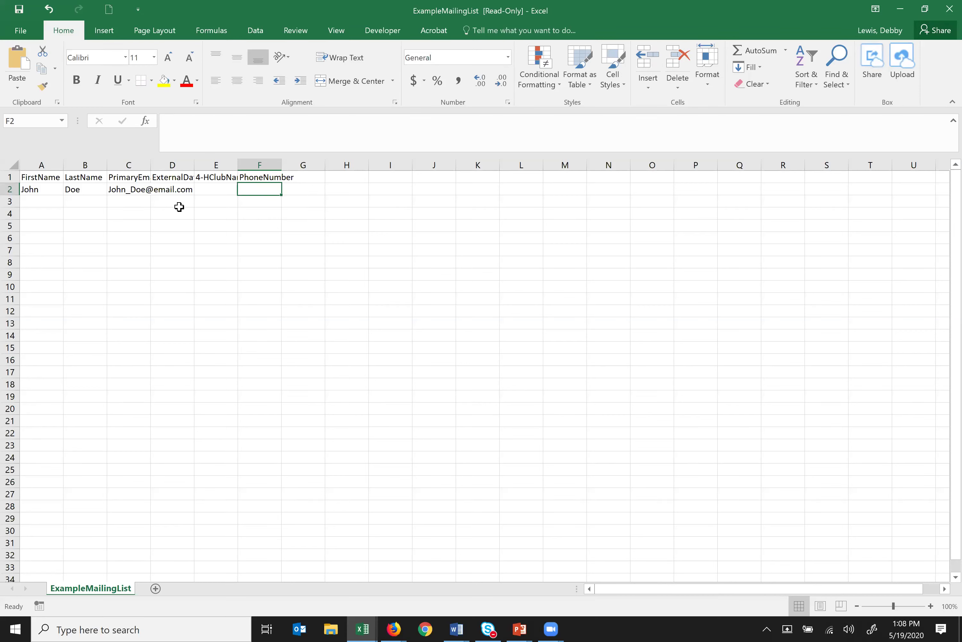
Clear sample row A2:D2, then copy registrant rows A3:E37 from the Webinar Registration workbook
left_click_drag(36, 188, 165, 189)
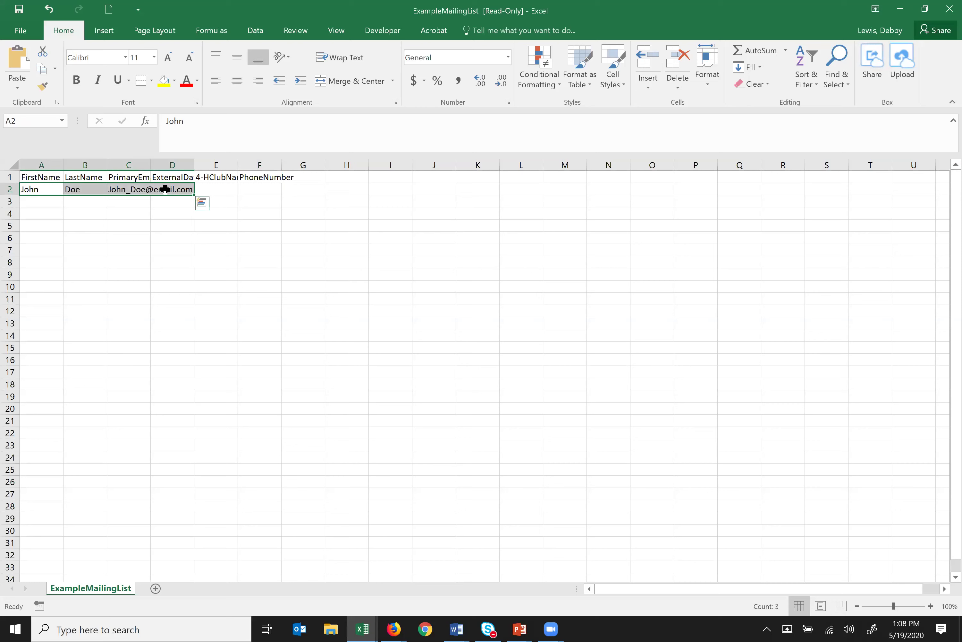
key("Delete")
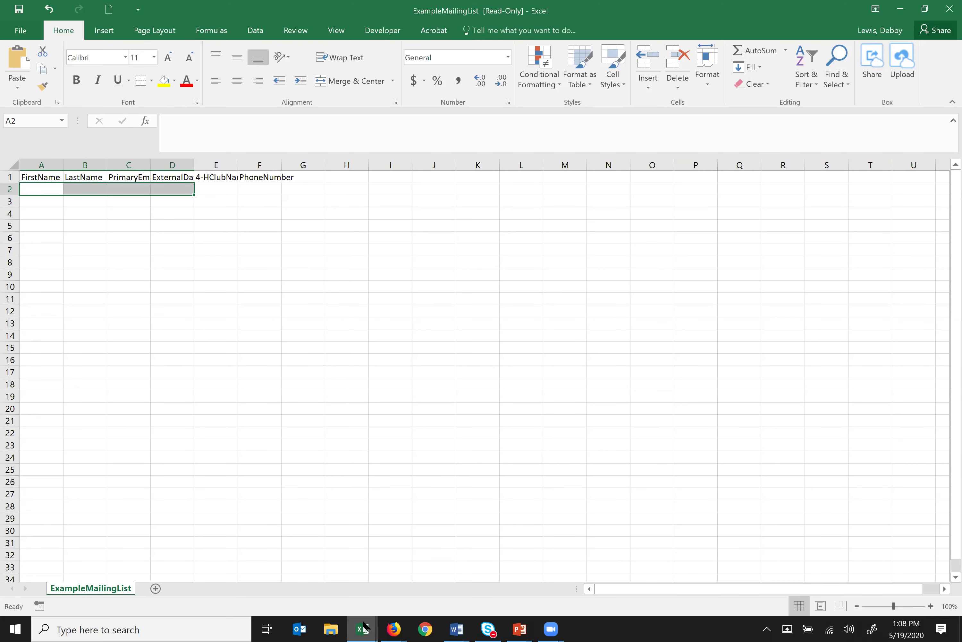
mouse_move(364, 626)
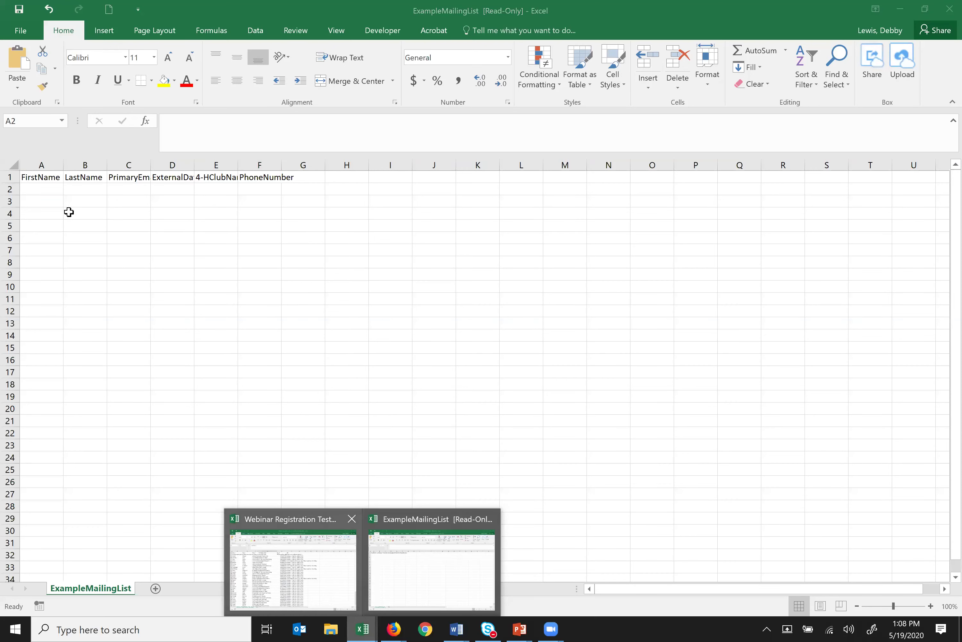
key("alt+Tab")
mouse_move(58, 201)
left_mouse_down()
mouse_move(332, 273)
mouse_move(332, 433)
mouse_move(393, 457)
left_mouse_up()
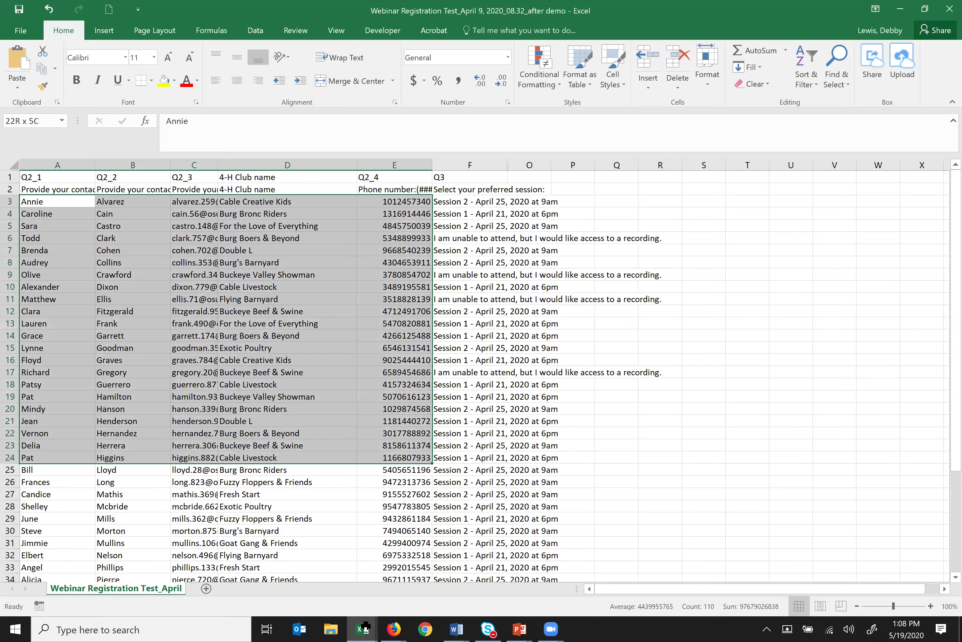
left_click_drag(365, 625, 378, 551)
scroll(376, 546, "down", 1)
key("ctrl+c")
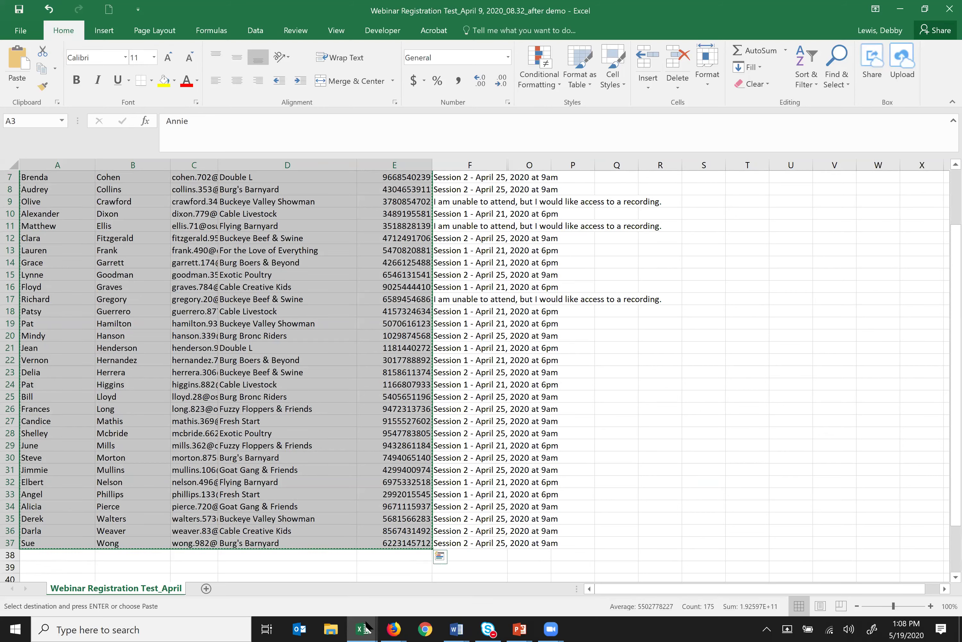
left_click(366, 625)
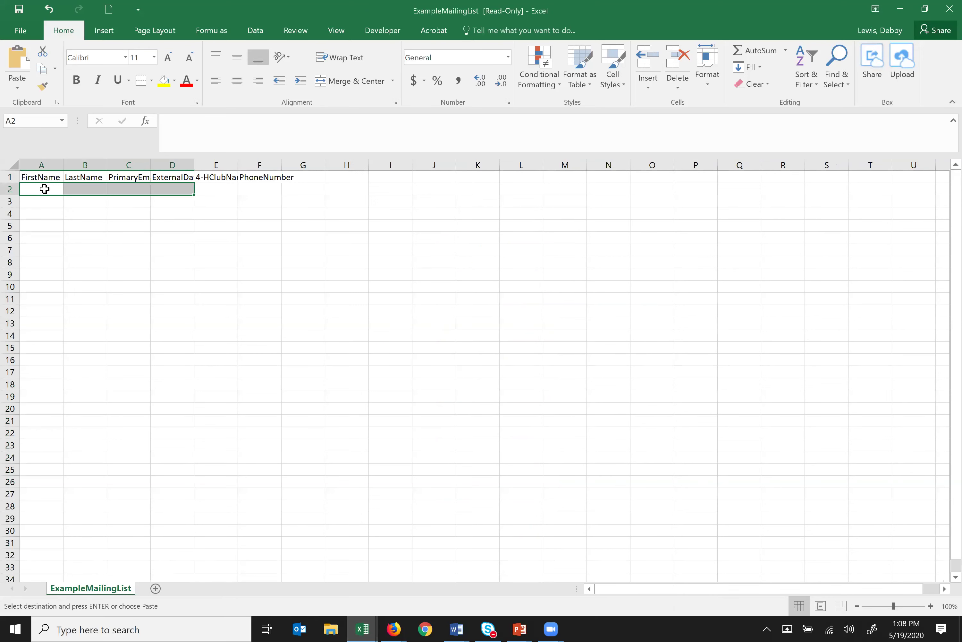
Paste the registrant details as values at A2 and widen column E for phone numbers
left_click(45, 188)
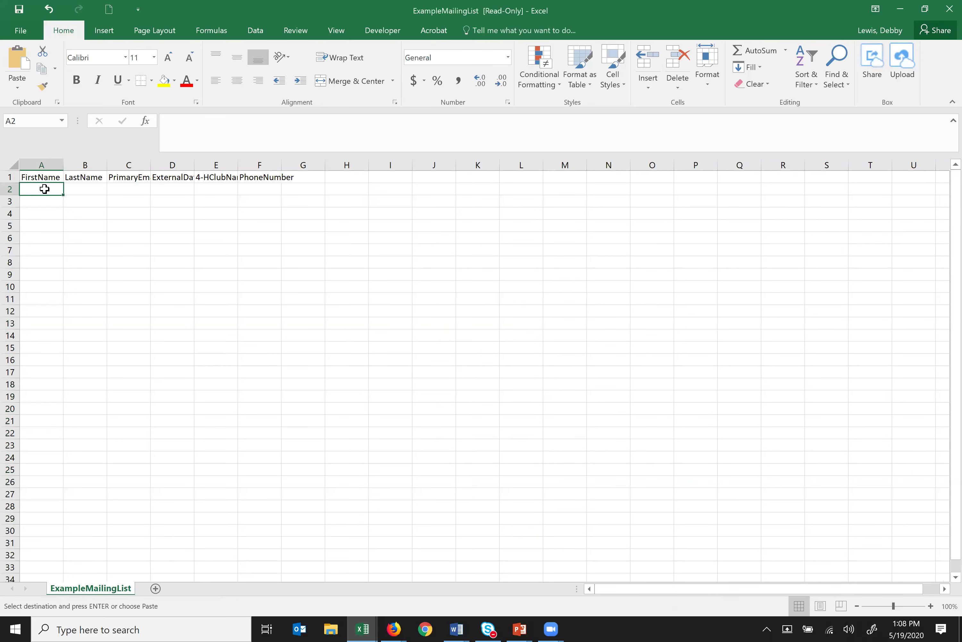
right_click(45, 191)
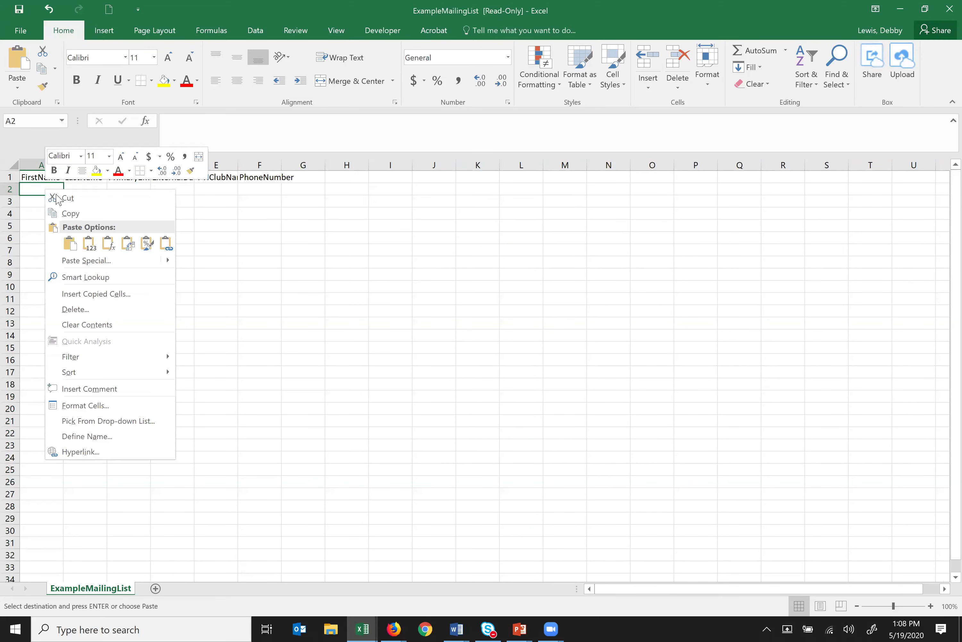
left_click(89, 246)
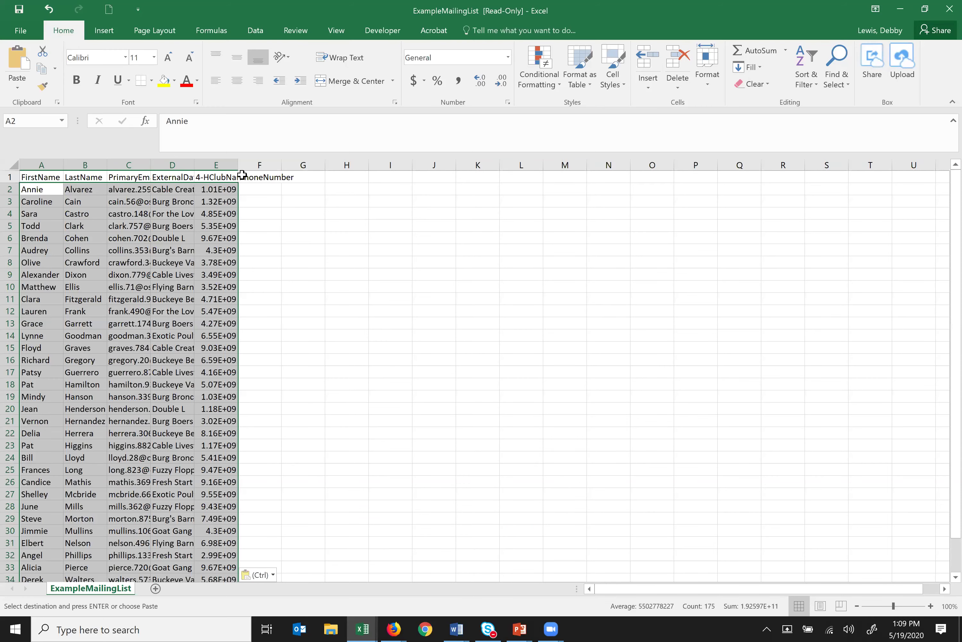
left_click_drag(239, 166, 244, 225)
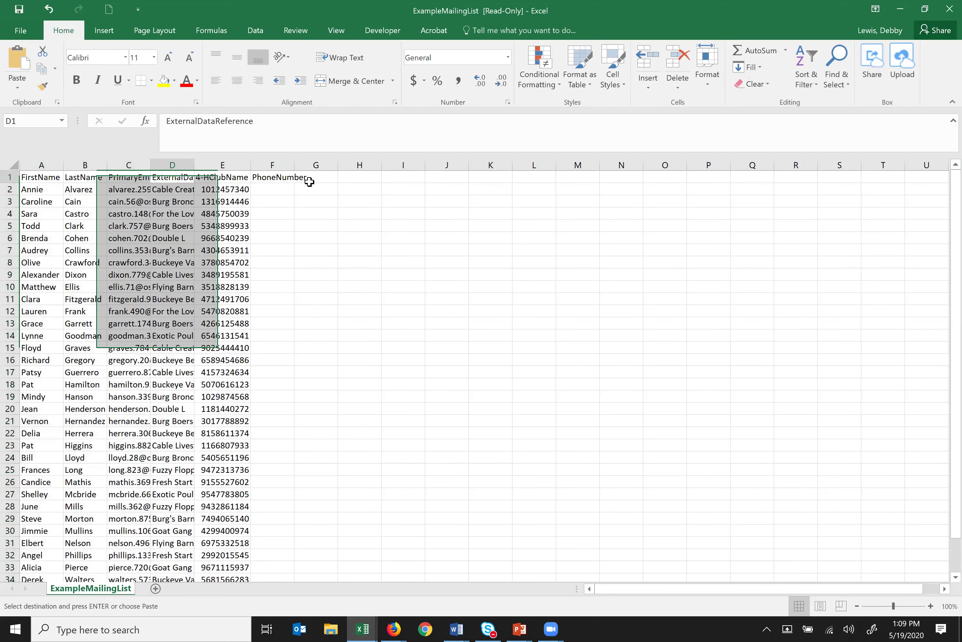
left_click_drag(177, 198, 176, 289)
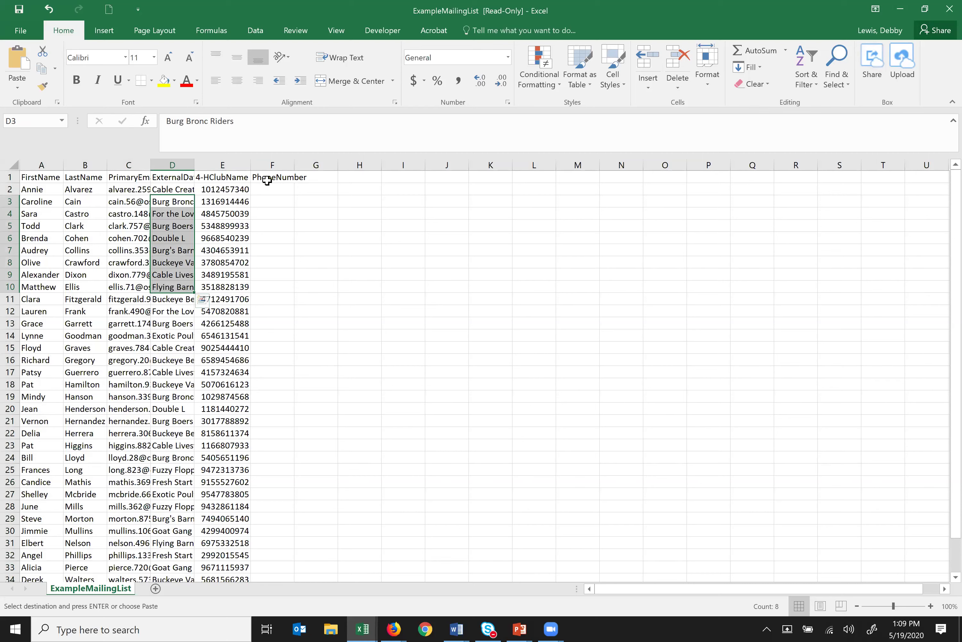
left_click(221, 178)
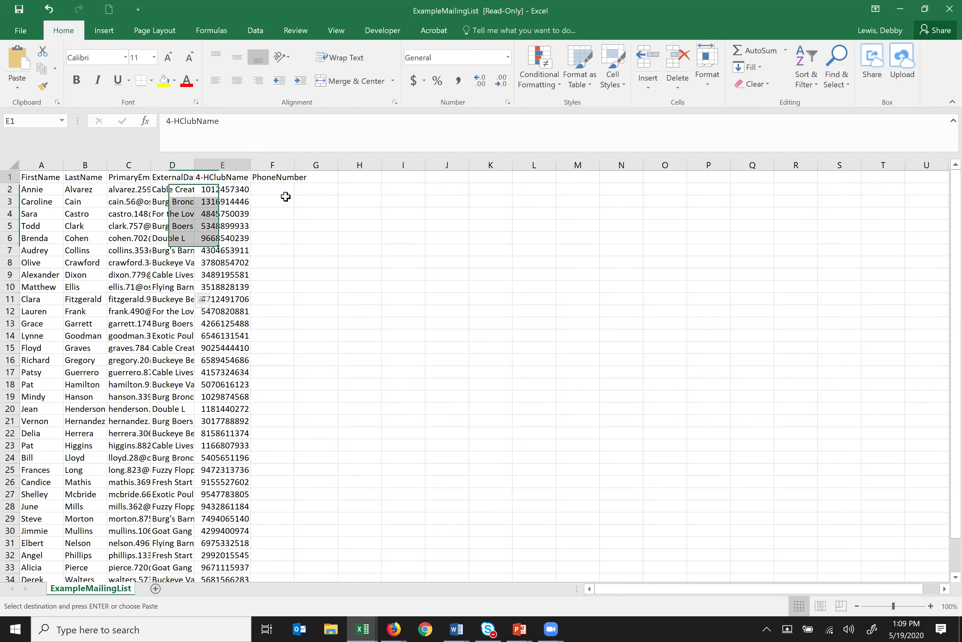
Insert cells at D2:D34, shifting right, so club names and phones sit under their headers
left_click(178, 191)
left_click_drag(178, 190, 188, 557)
right_click(177, 412)
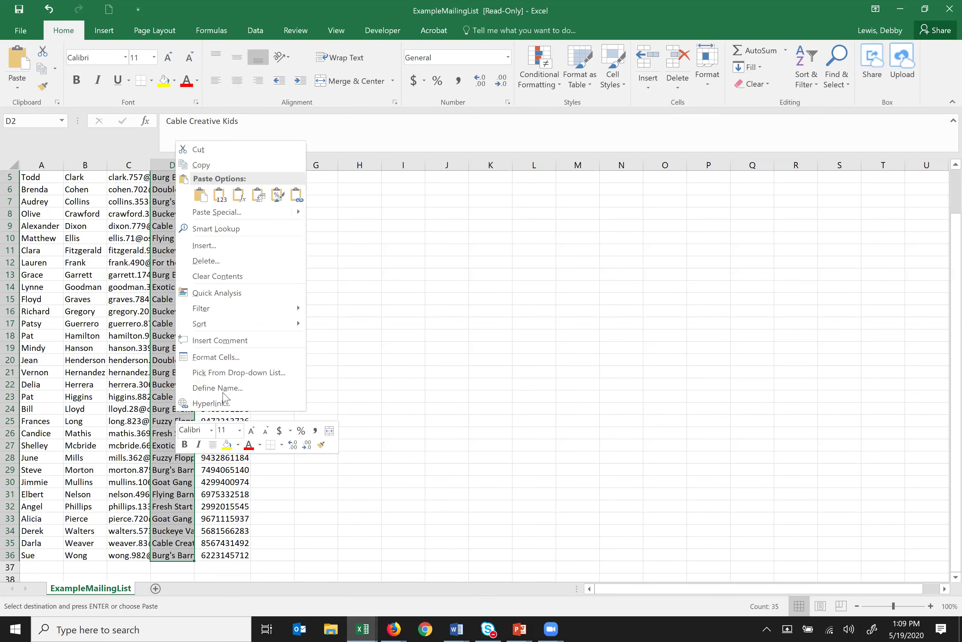
left_click(211, 248)
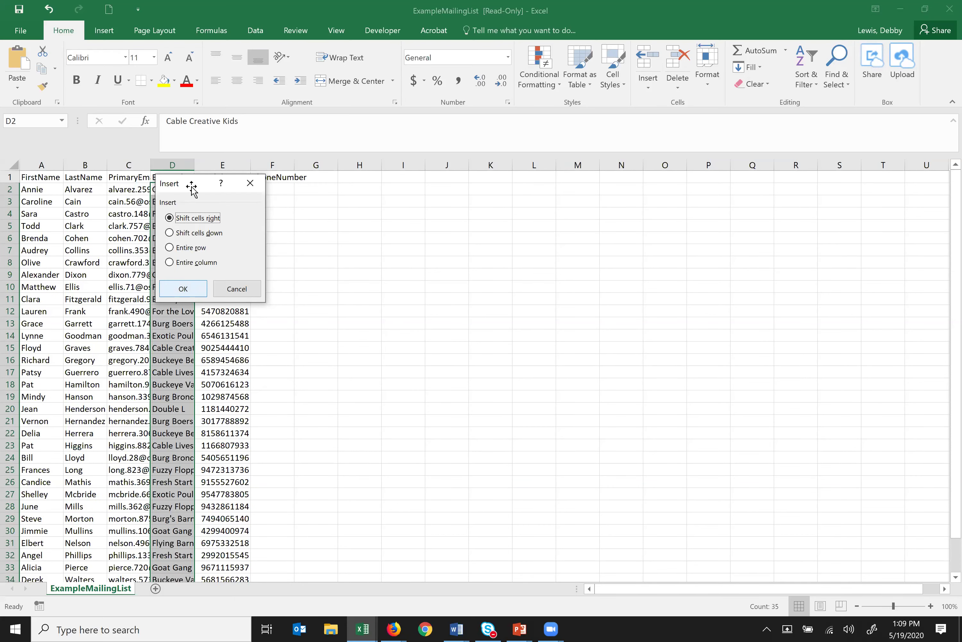
key("Return")
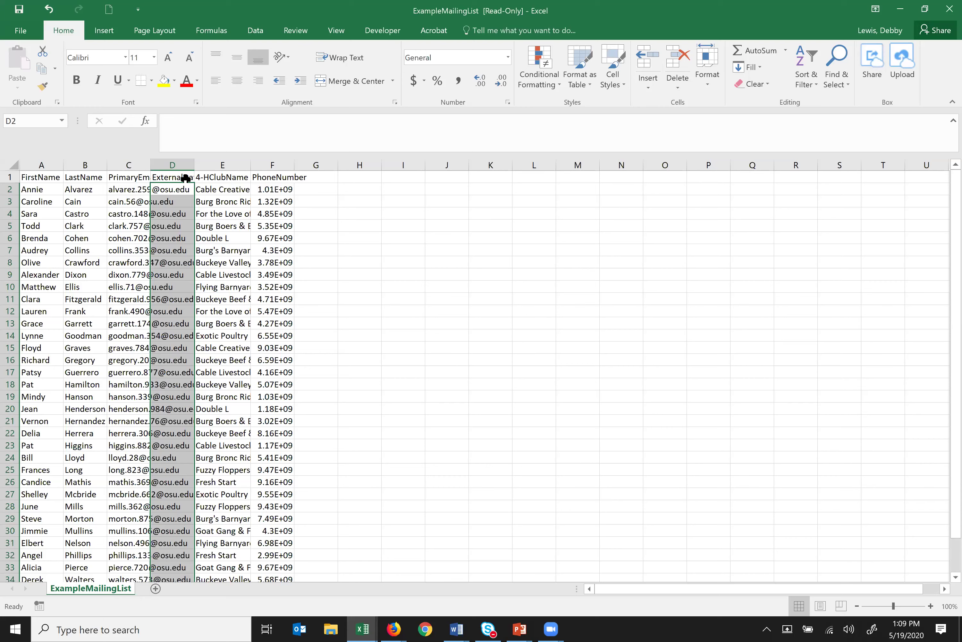
left_click(184, 179)
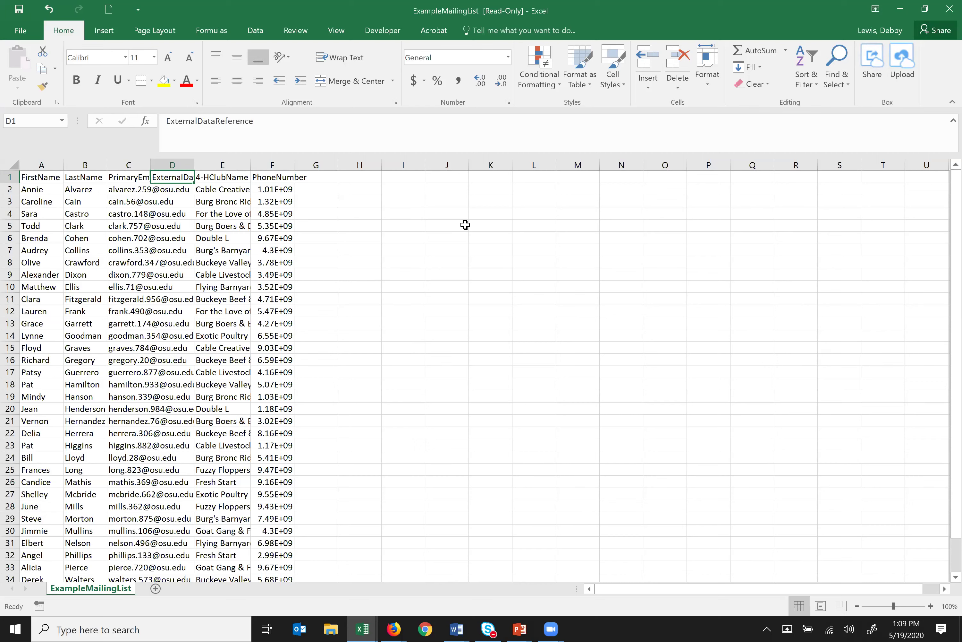
left_click(221, 177)
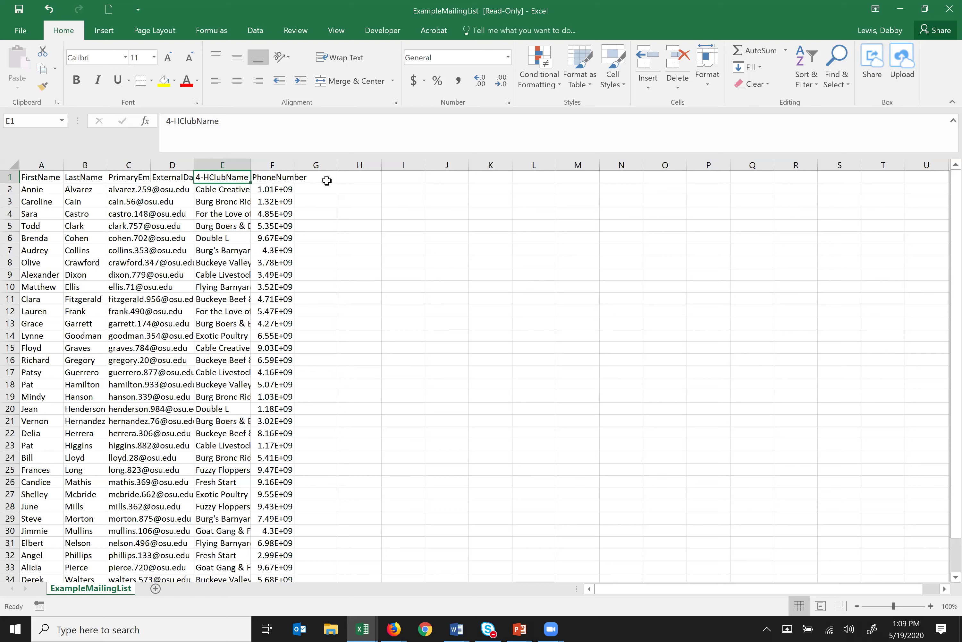
left_click_drag(317, 178, 577, 178)
mouse_move(501, 189)
left_mouse_down()
mouse_move(413, 180)
mouse_move(492, 178)
left_mouse_up()
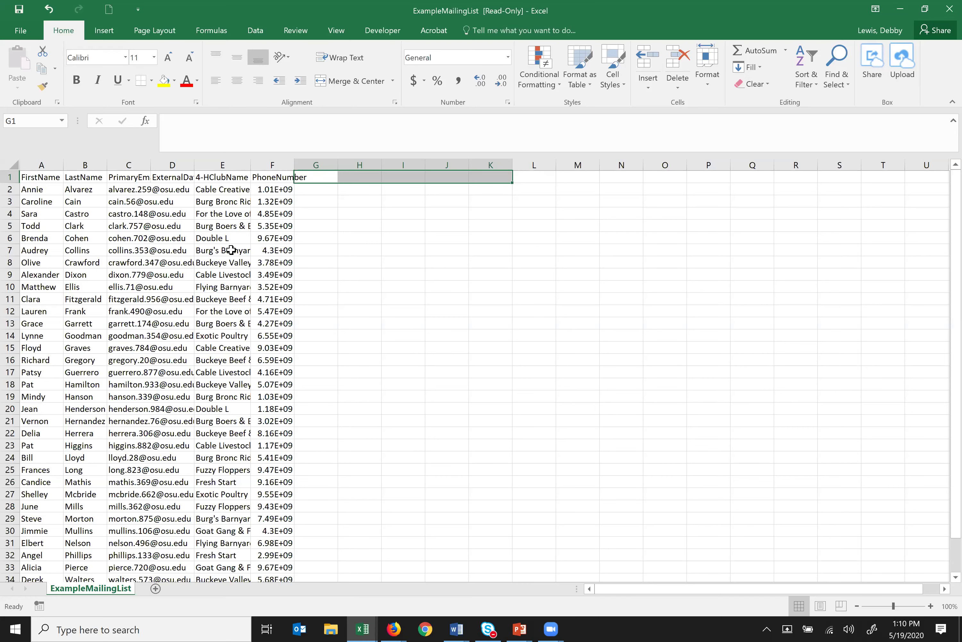
Save the sheet to the Desktop as 'Demo Contact List' in CSV (Comma delimited) format
key("ctrl+Home")
left_click(20, 30)
left_click(39, 152)
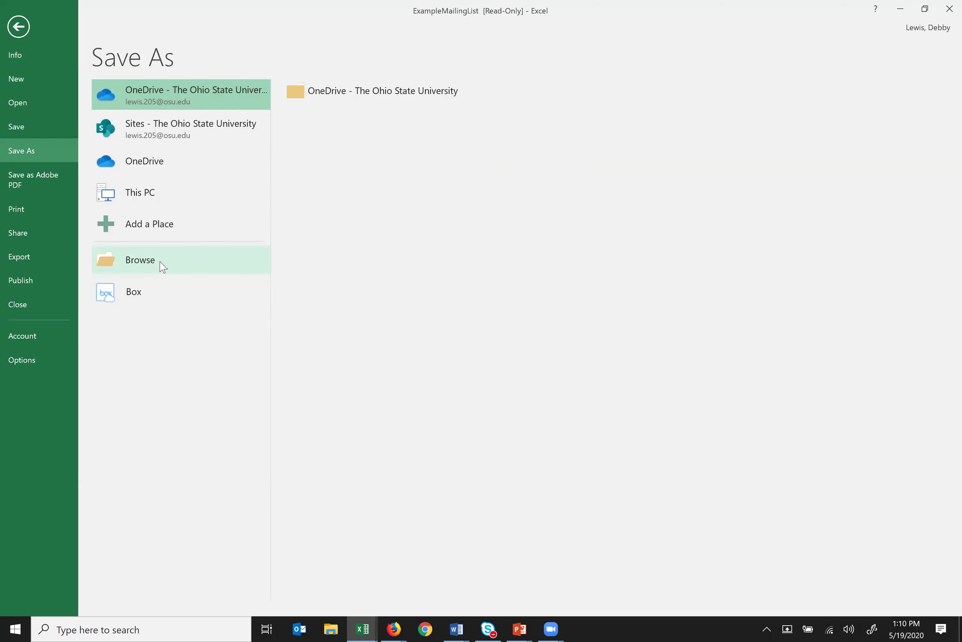
left_click(163, 267)
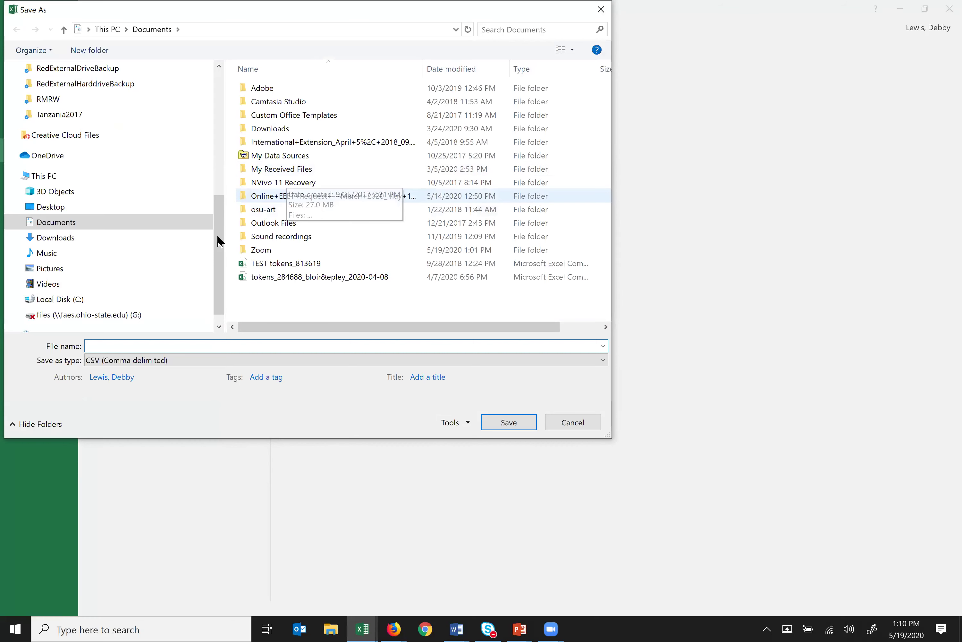
left_click(89, 208)
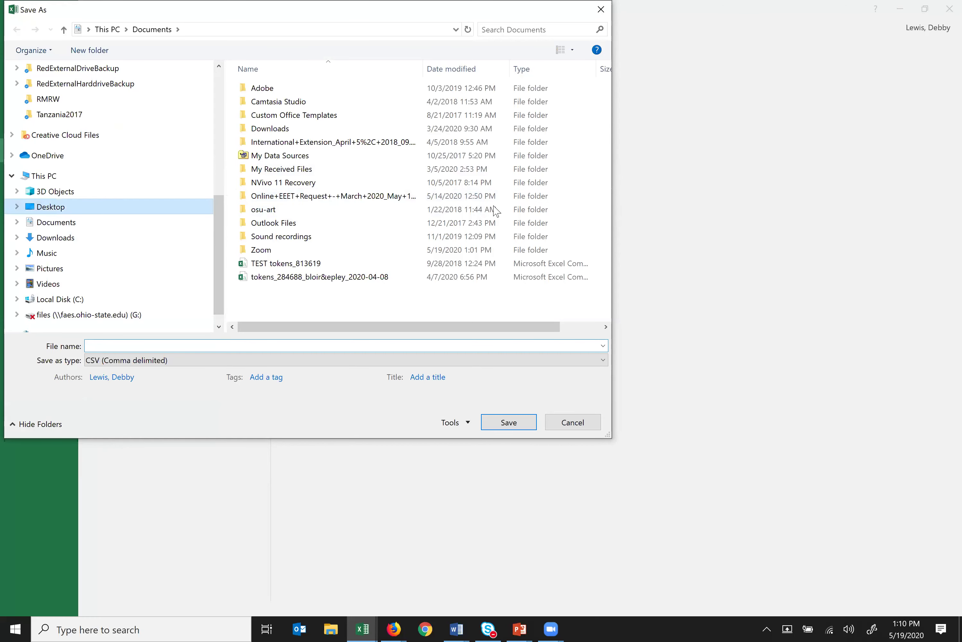
left_click(127, 344)
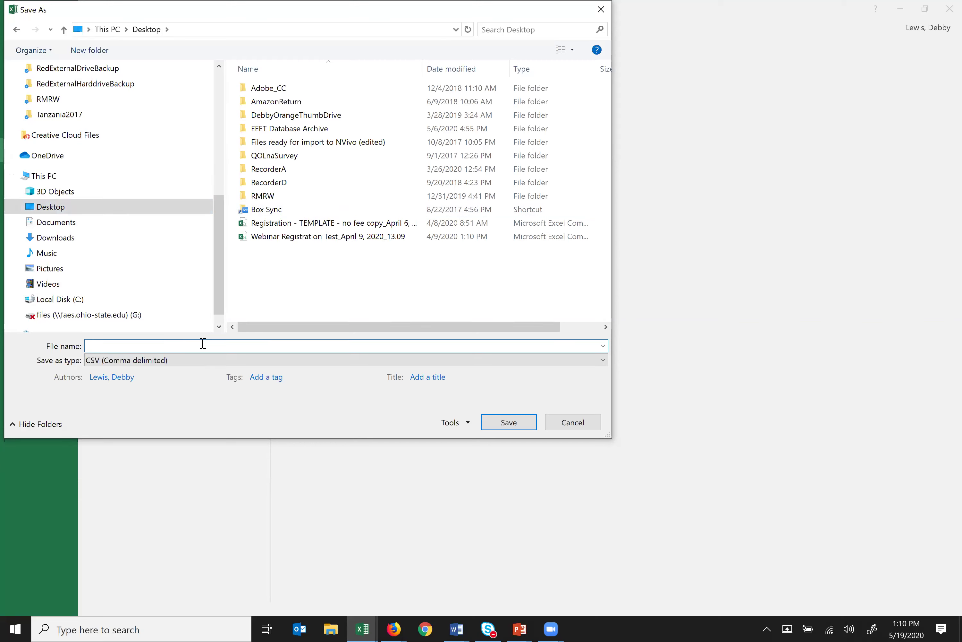
type("De")
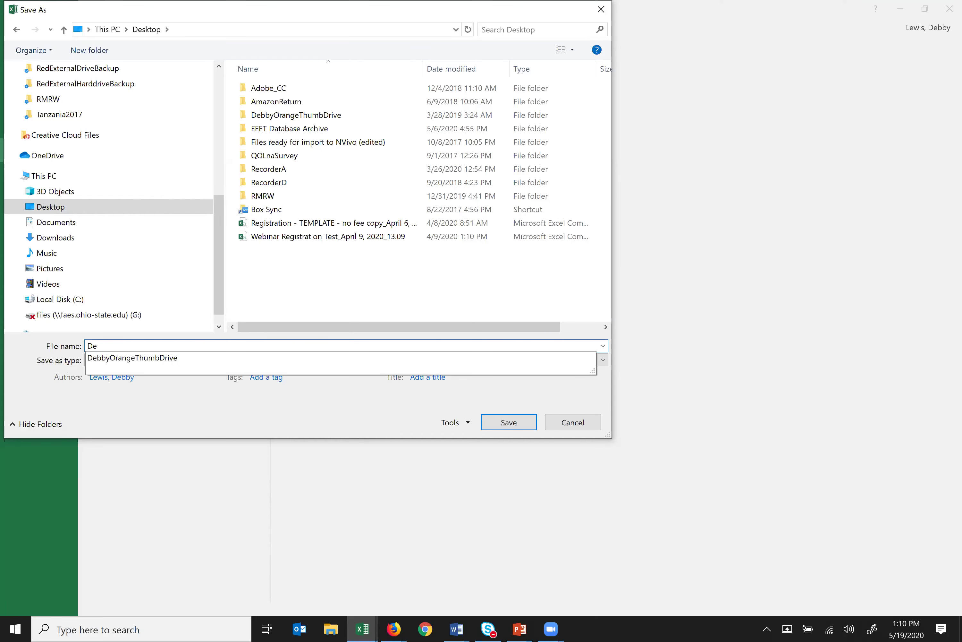
type("mo Contact List")
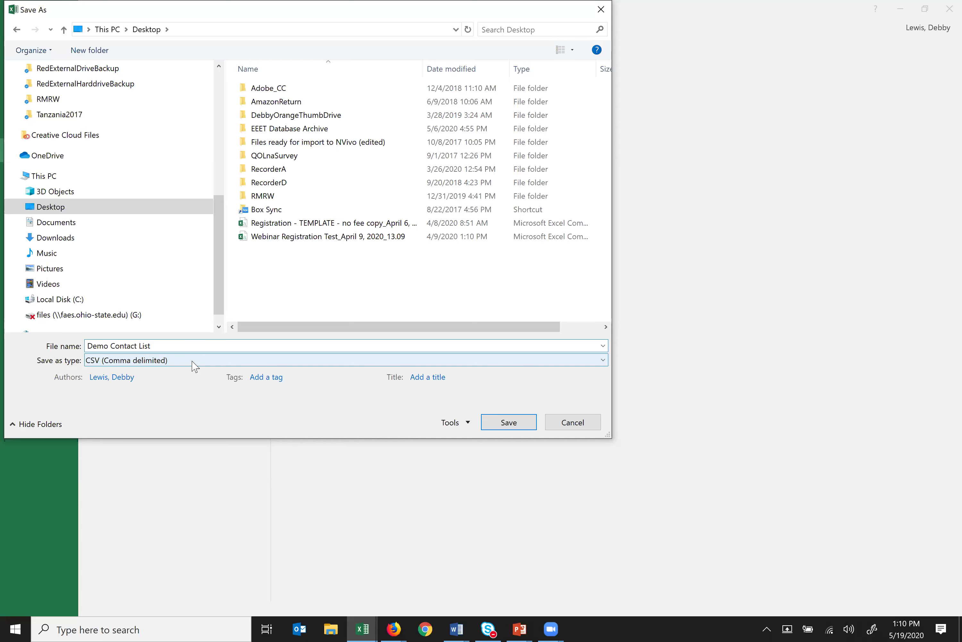
left_click(192, 360)
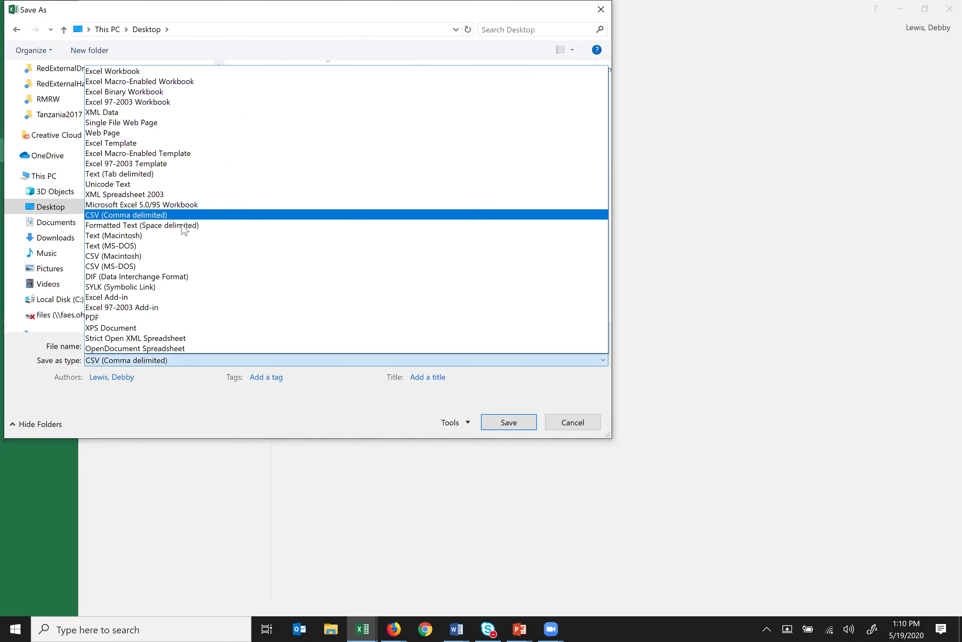
left_click(164, 216)
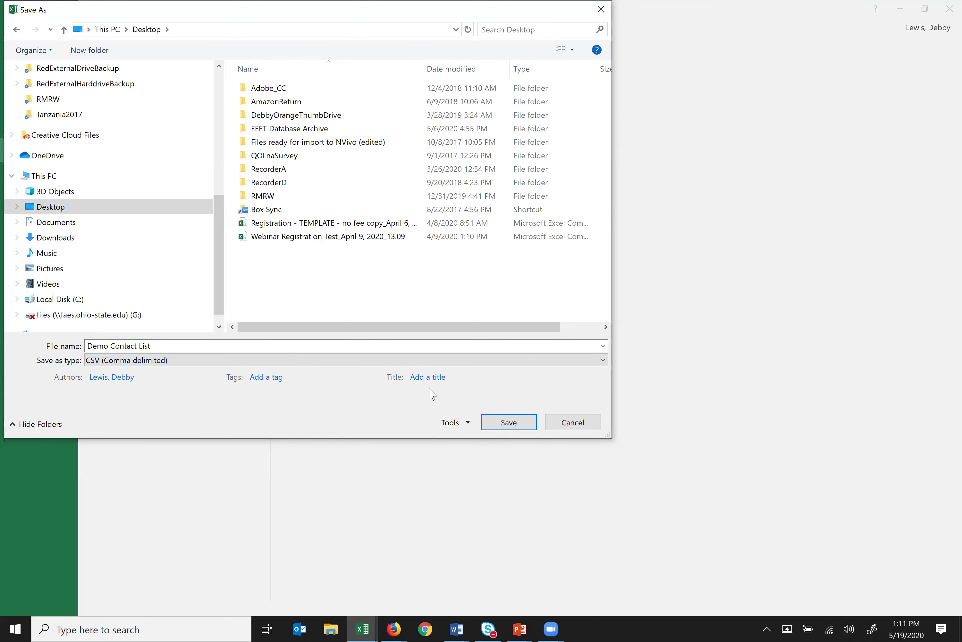
left_click(518, 426)
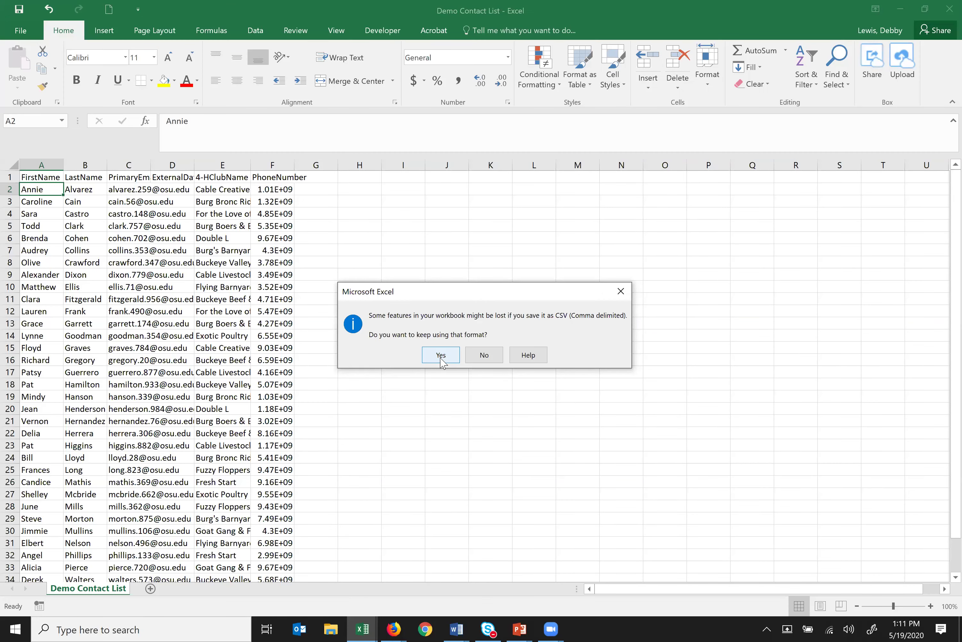
left_click(439, 360)
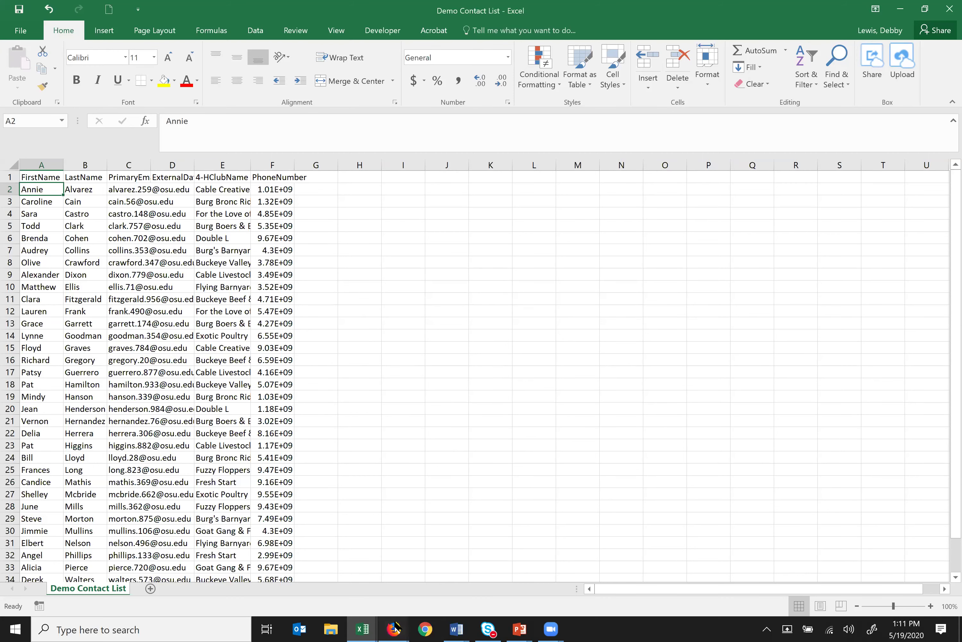
Upload Demo Contact List.csv from the Desktop and add its 35 contacts to the list
mouse_move(396, 625)
left_click(378, 582)
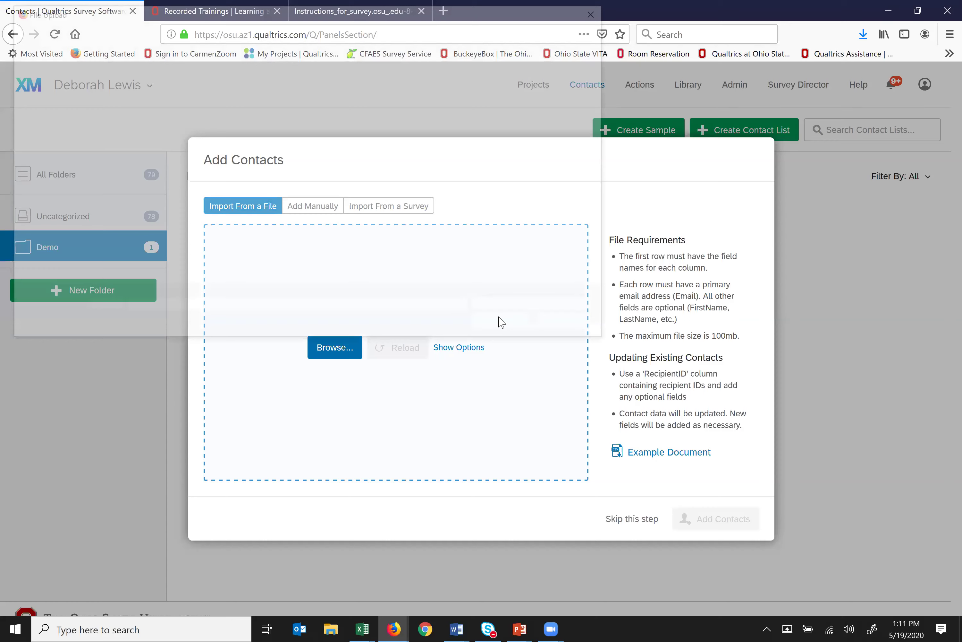
left_click(50, 94)
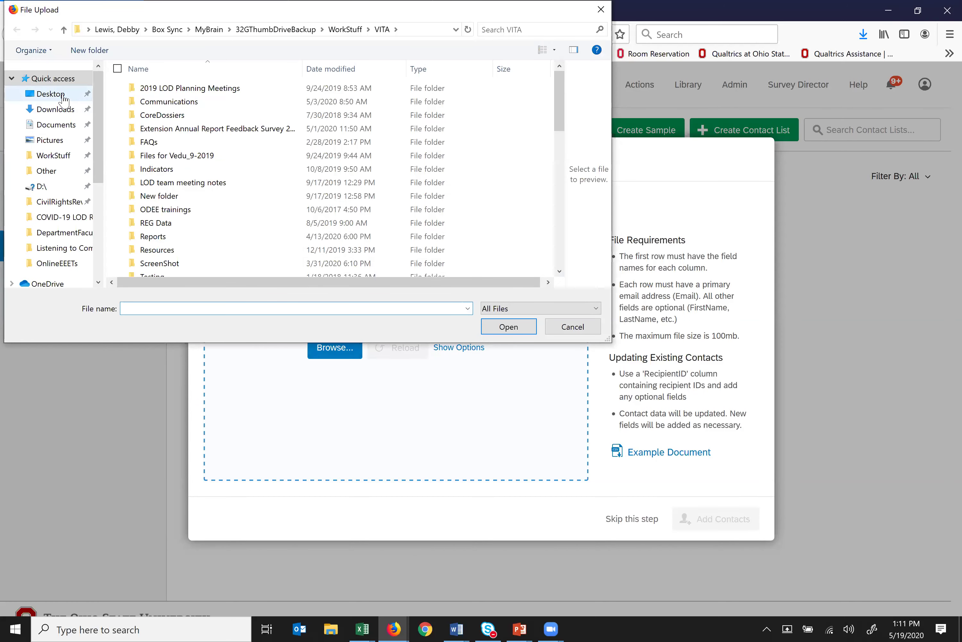
scroll(258, 251, "down", 2)
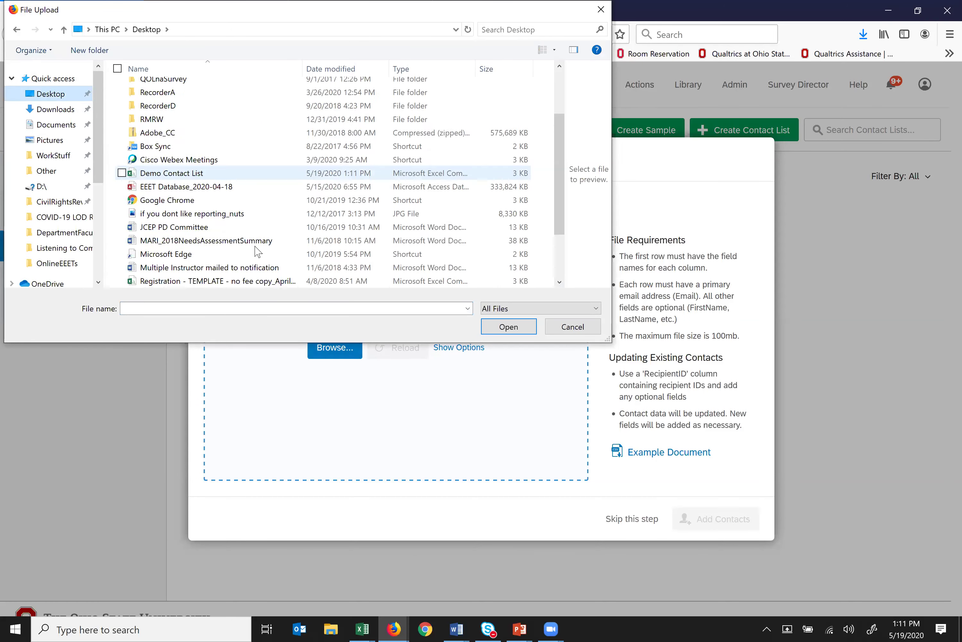
scroll(248, 256, "up", 2)
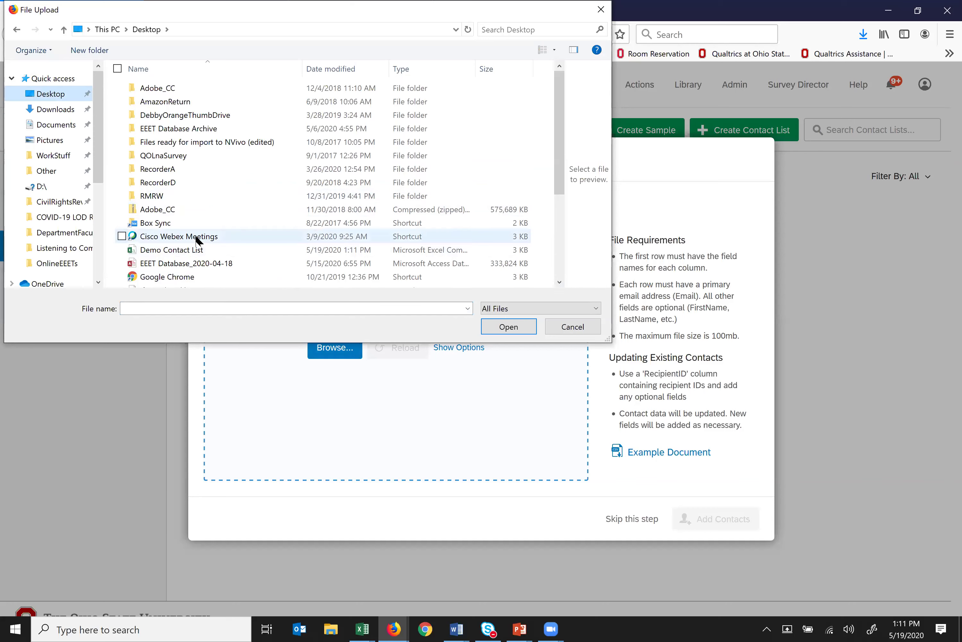
left_click(212, 250)
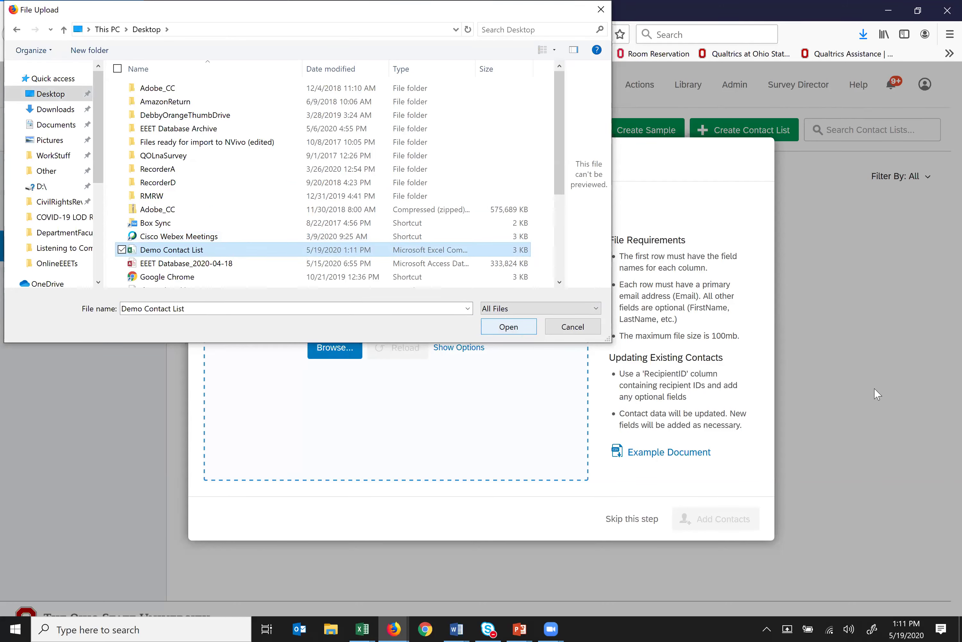
key("Return")
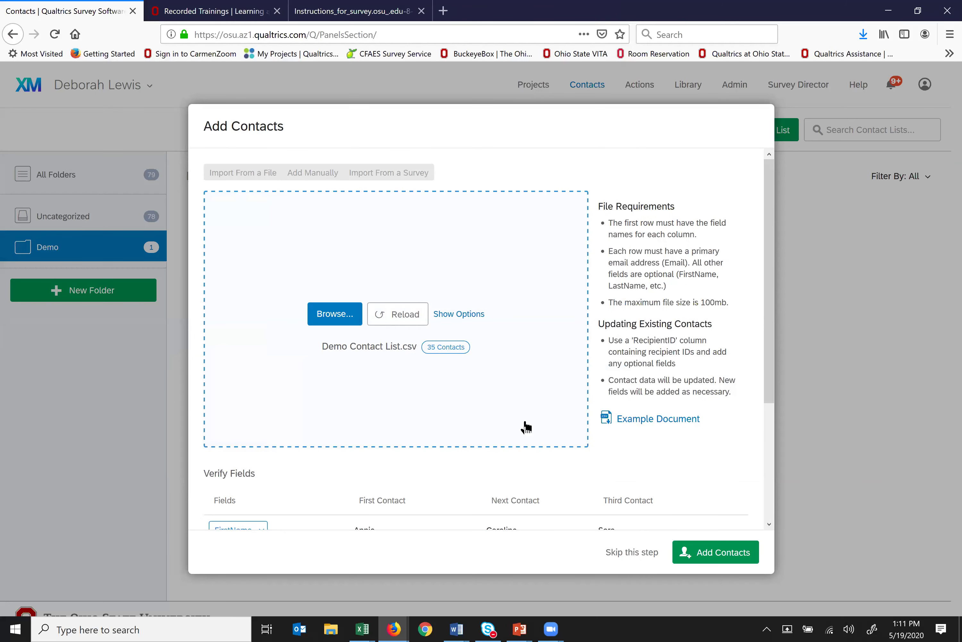
scroll(526, 427, "down", 4)
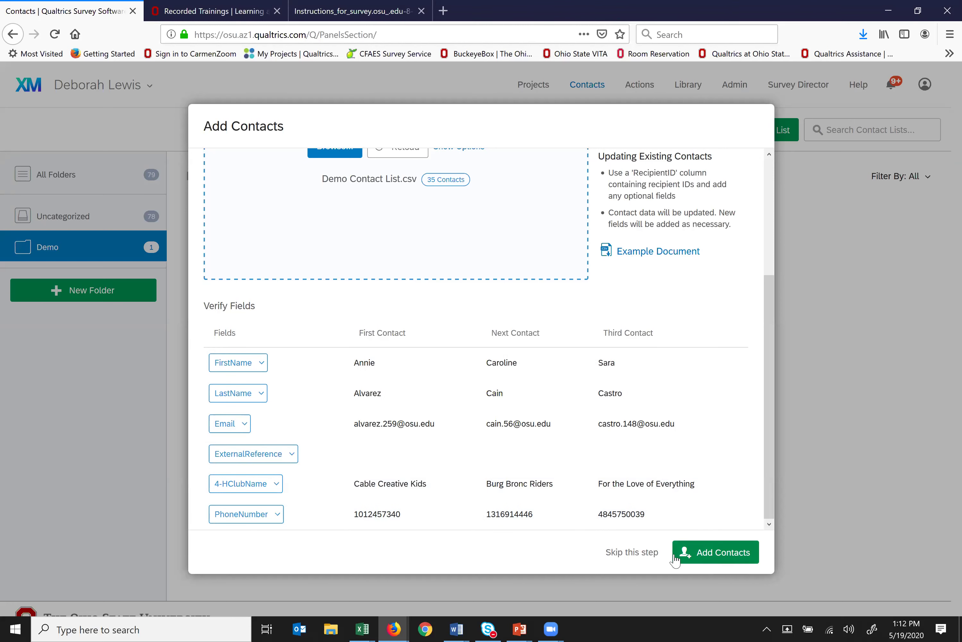
left_click(728, 559)
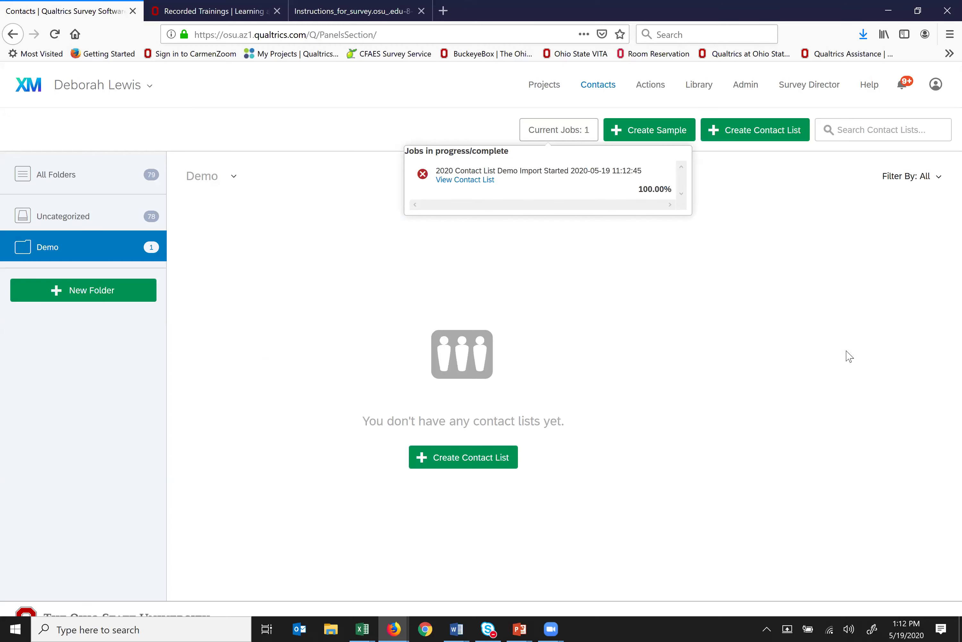
Dismiss the import job status and open 2020 Contact List Demo from the Demo folder
left_click(354, 264)
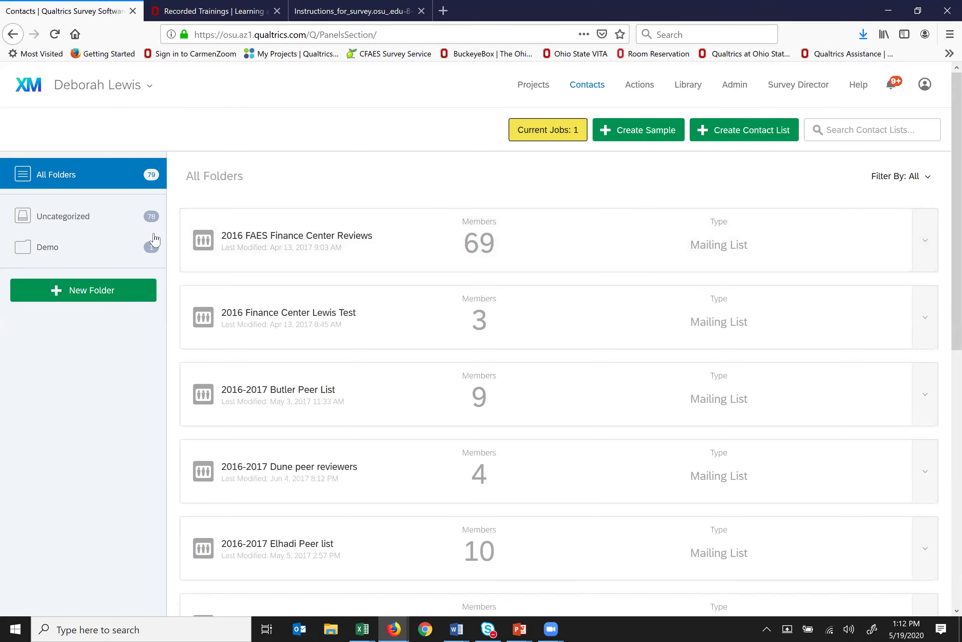
left_click(105, 247)
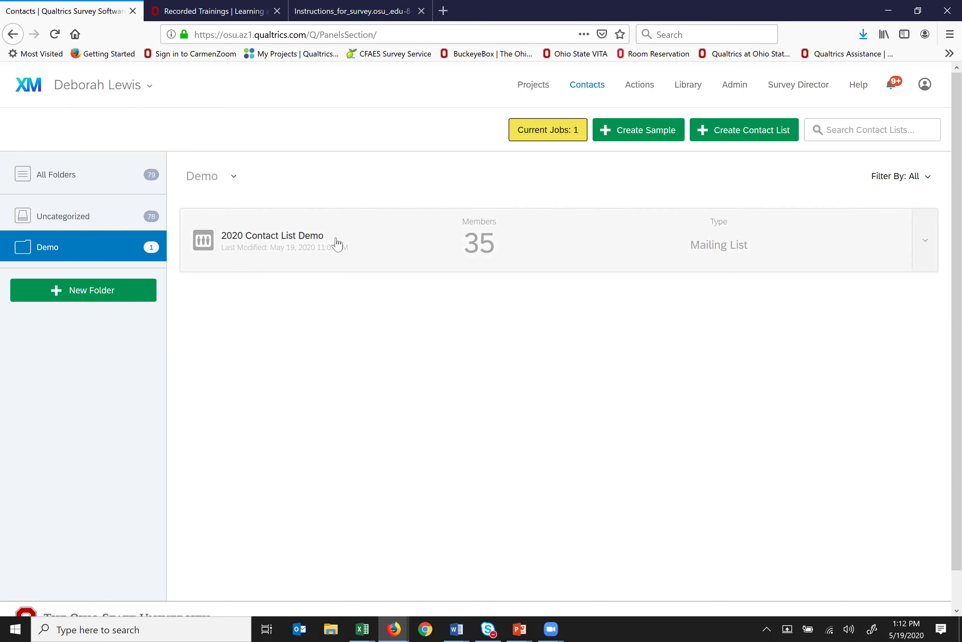
left_click(301, 240)
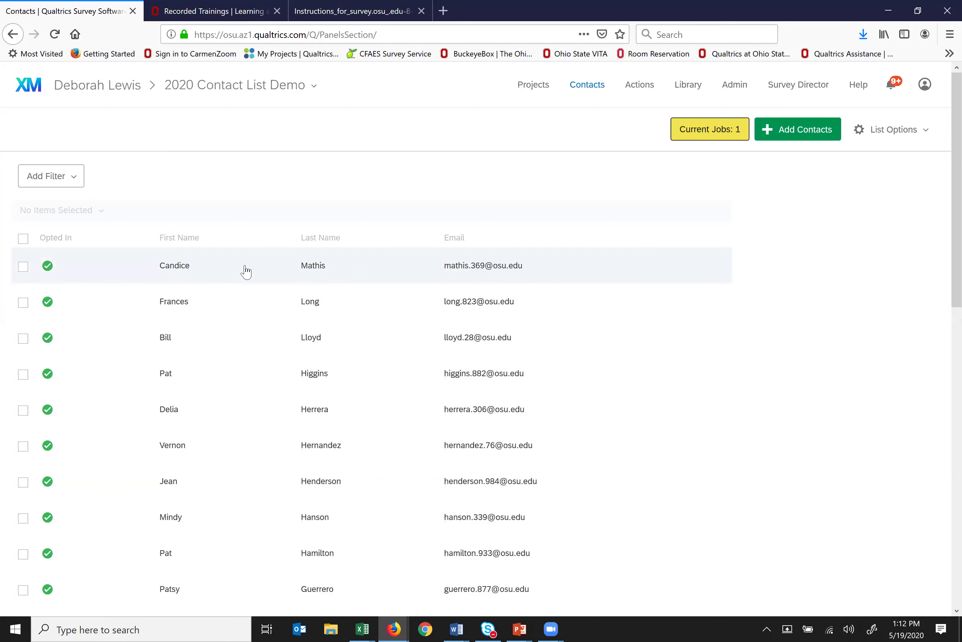
Review the first contact's embedded data (4-HClubName Fresh Start, PhoneNumber), then close without saving
left_click(373, 272)
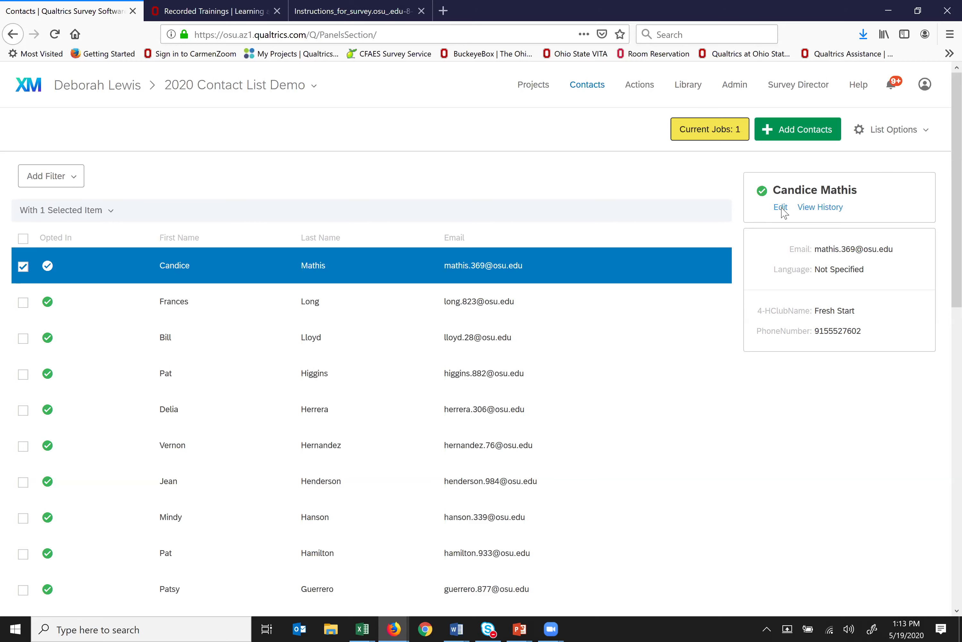
left_click(782, 208)
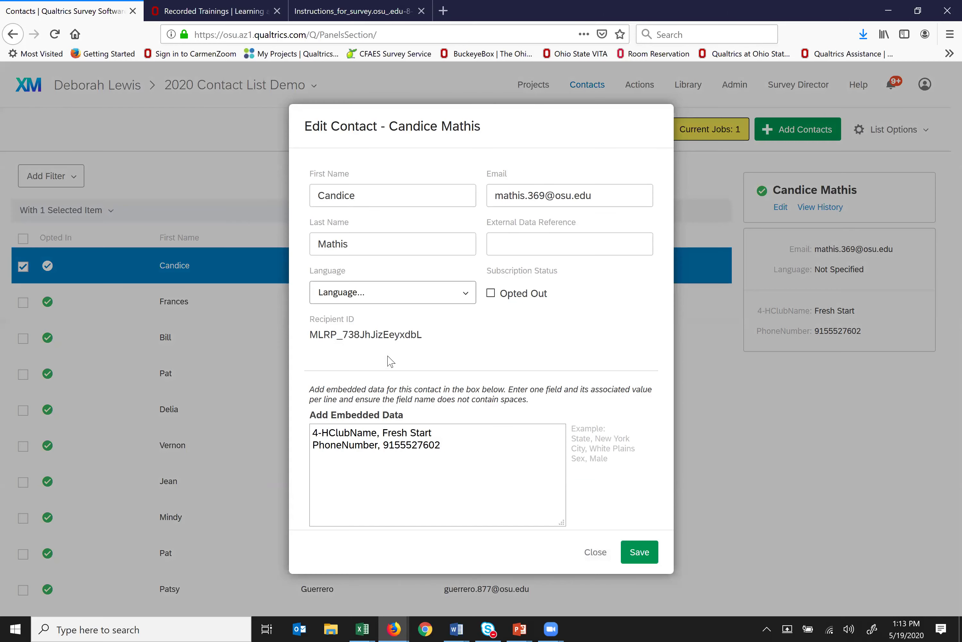
left_click(446, 449)
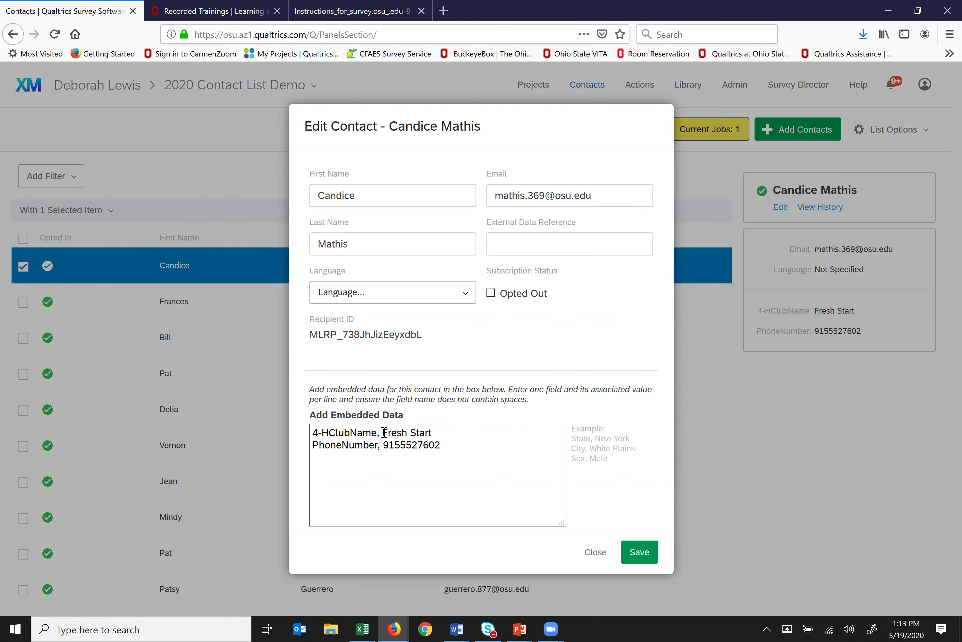
left_click_drag(383, 433, 437, 433)
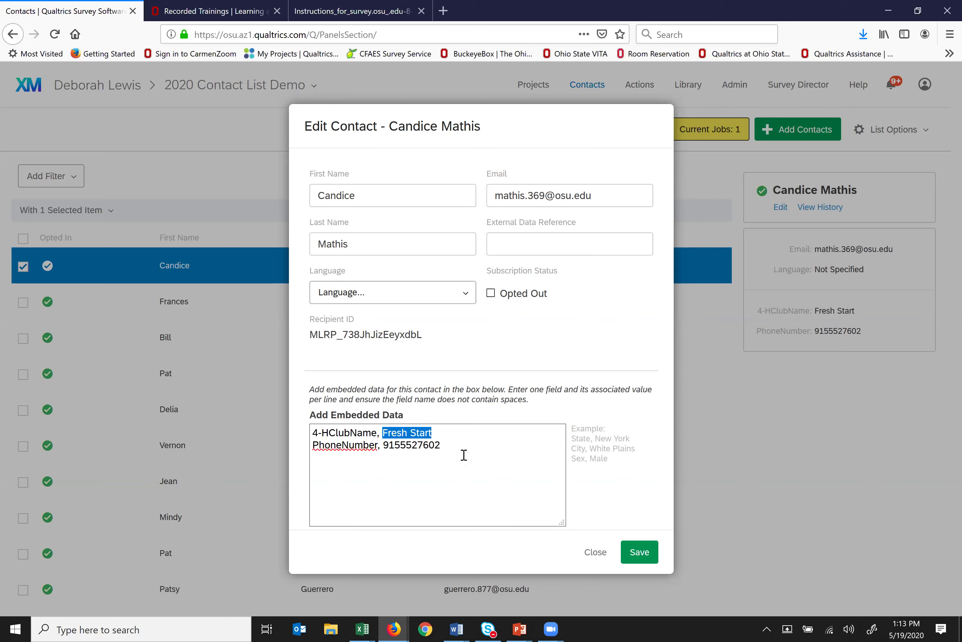
left_click(476, 461)
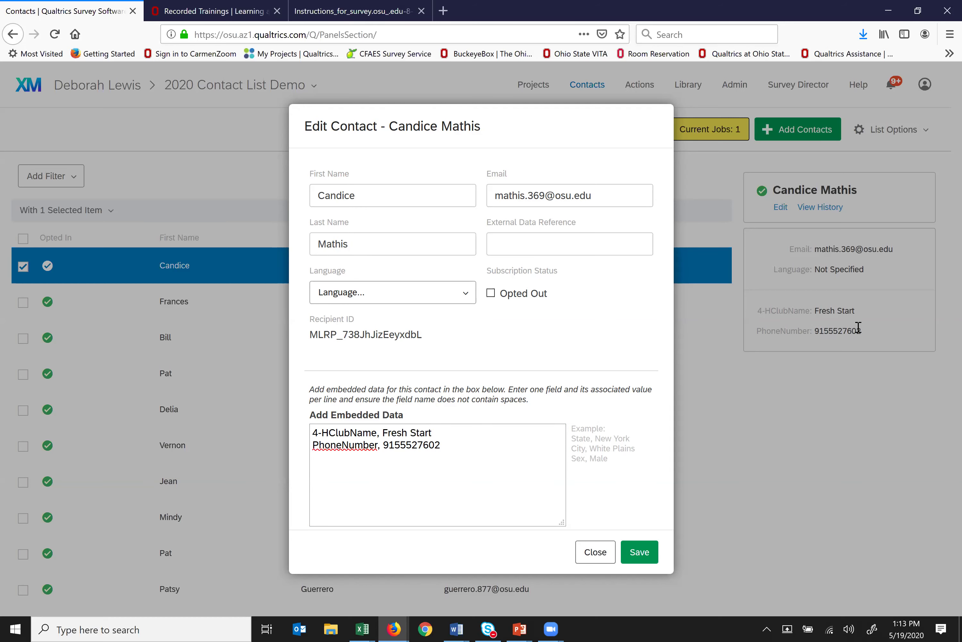
left_click(928, 302)
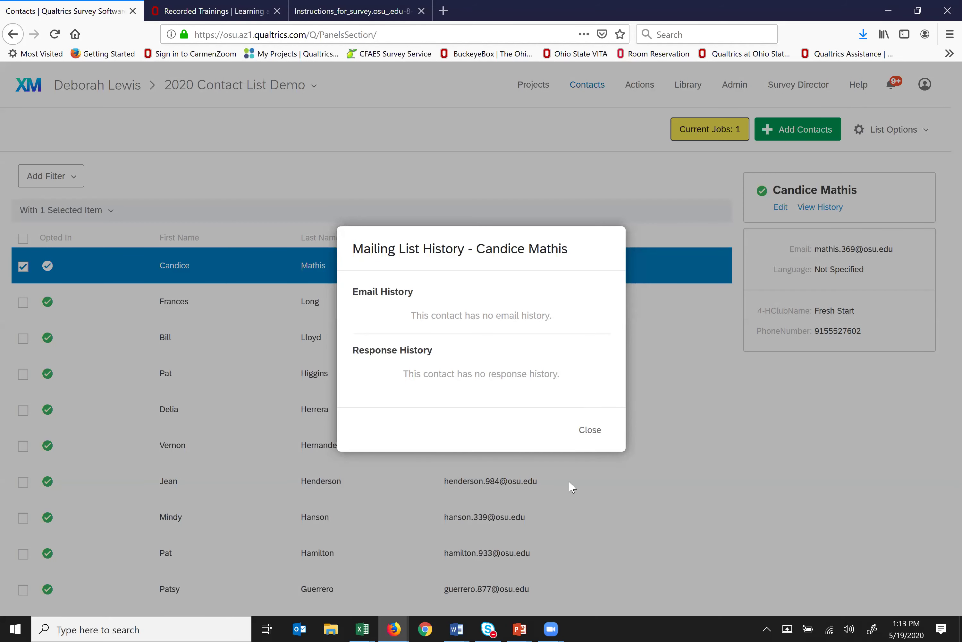
left_click(591, 430)
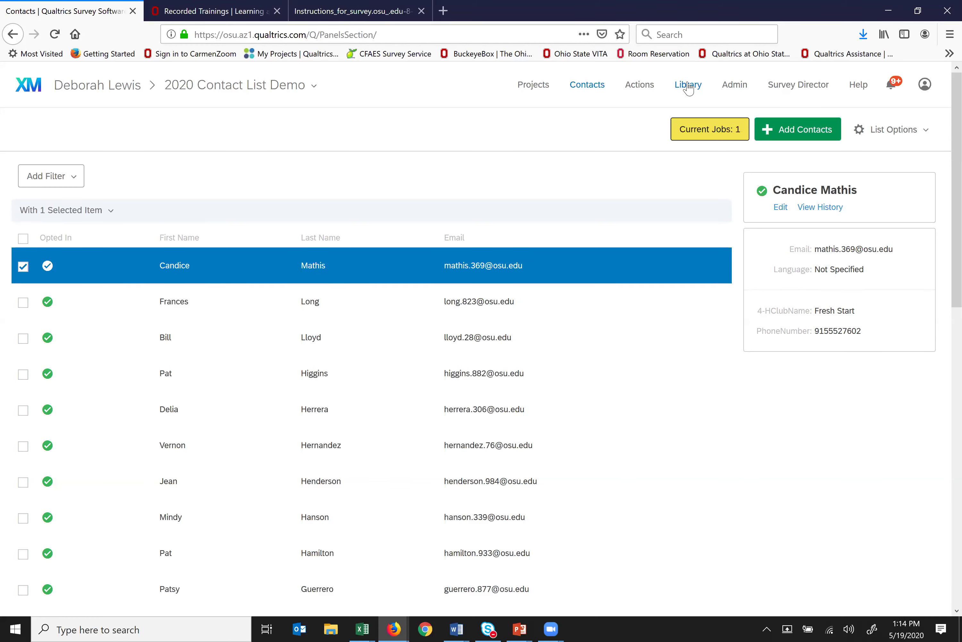
Go to Library and switch to the Messages Library, showing 152 saved messages
left_click(703, 94)
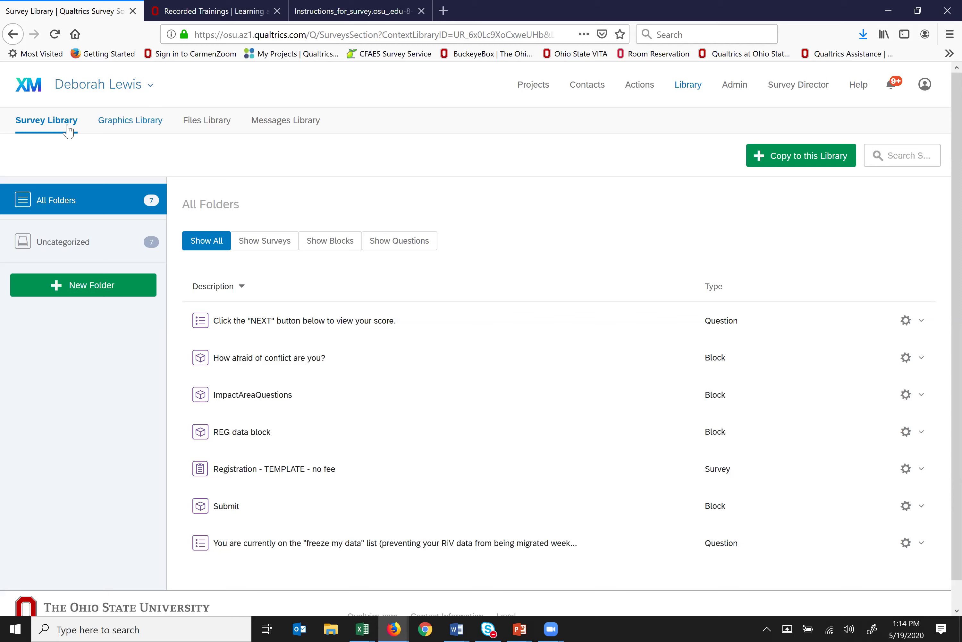
left_click(151, 86)
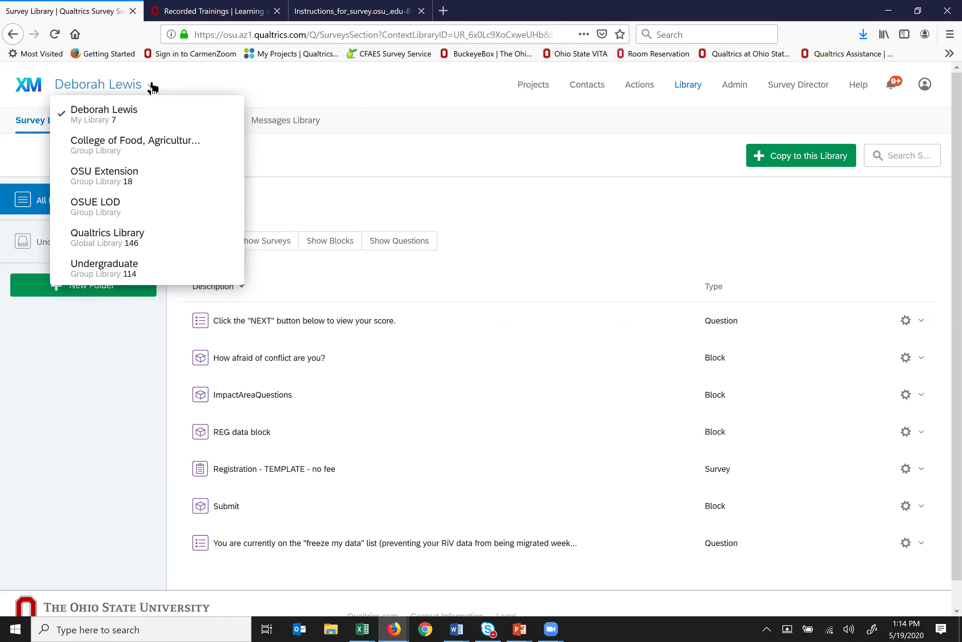
left_click(151, 86)
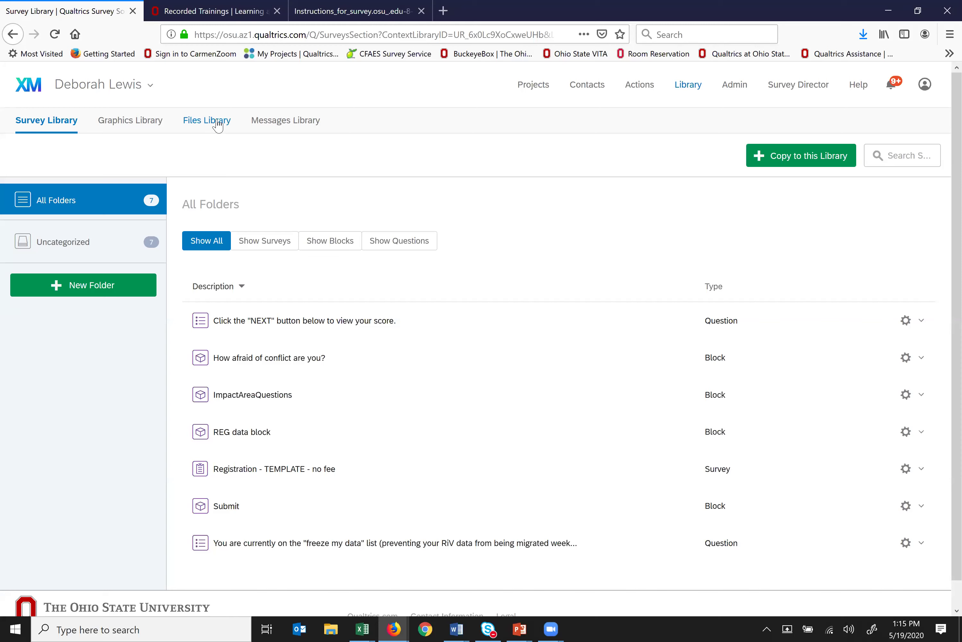
left_click(285, 124)
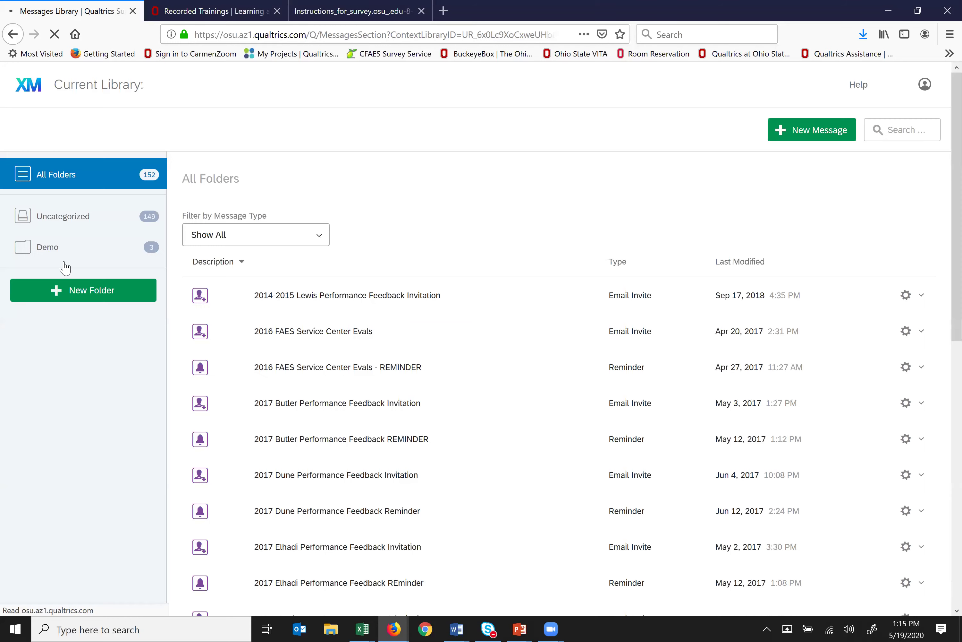
Open the Demo folder, filter it to Invite Emails, then Reminder Emails, then back to Show All
left_click(52, 273)
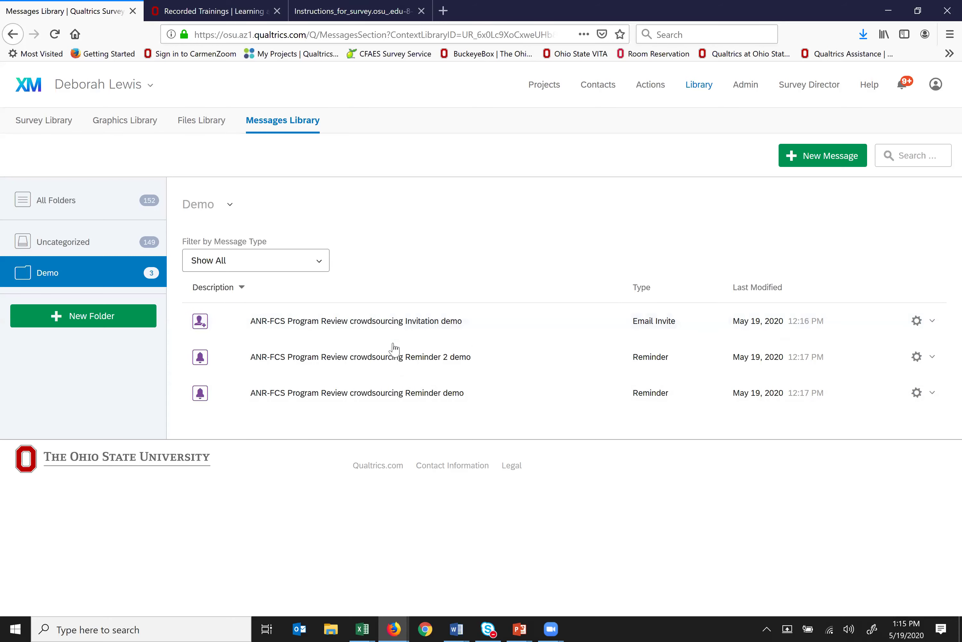
left_click(318, 265)
left_click(231, 306)
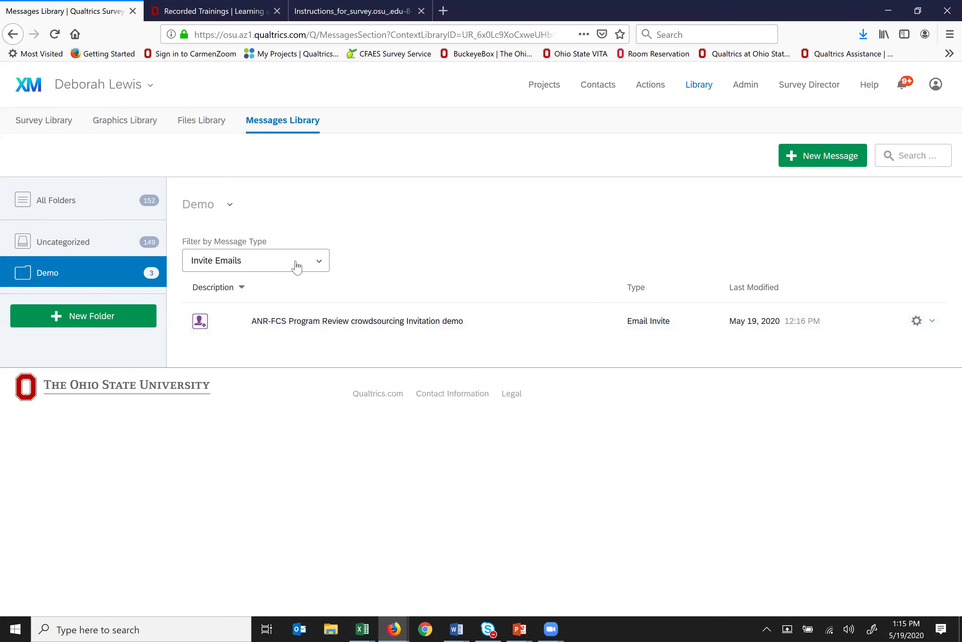
left_click(323, 262)
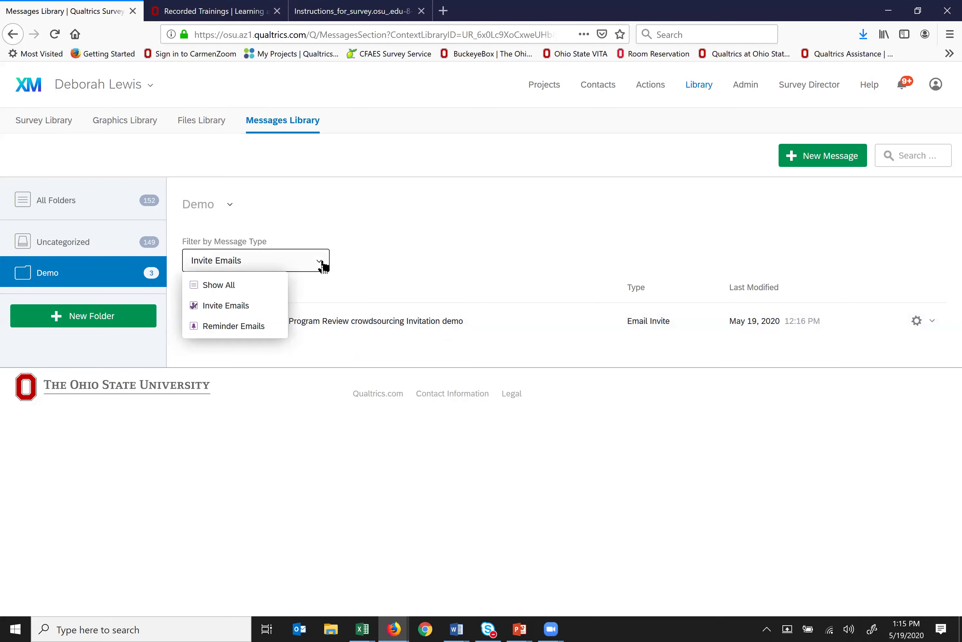
left_click(248, 333)
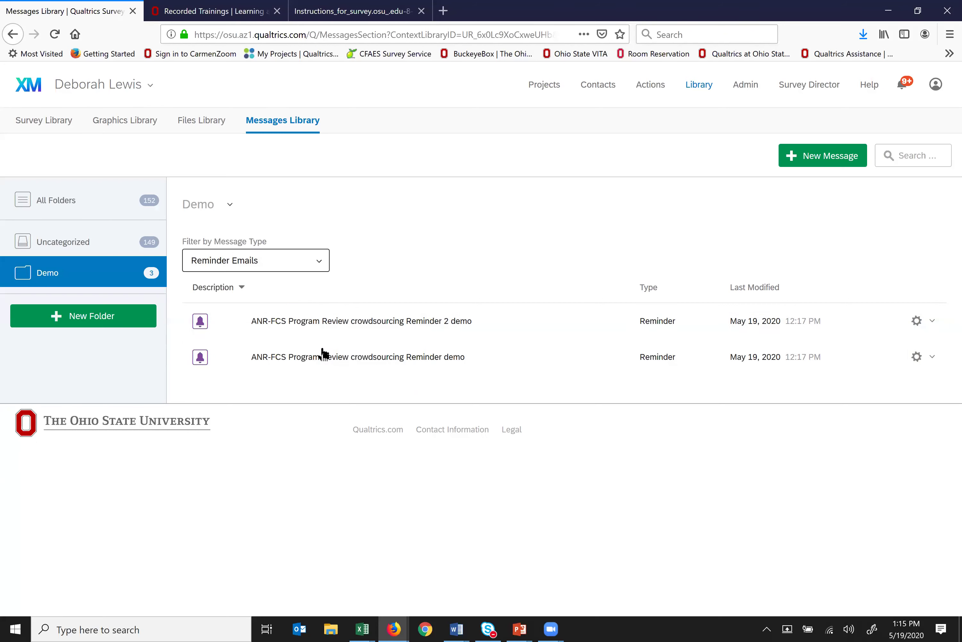
left_click(318, 262)
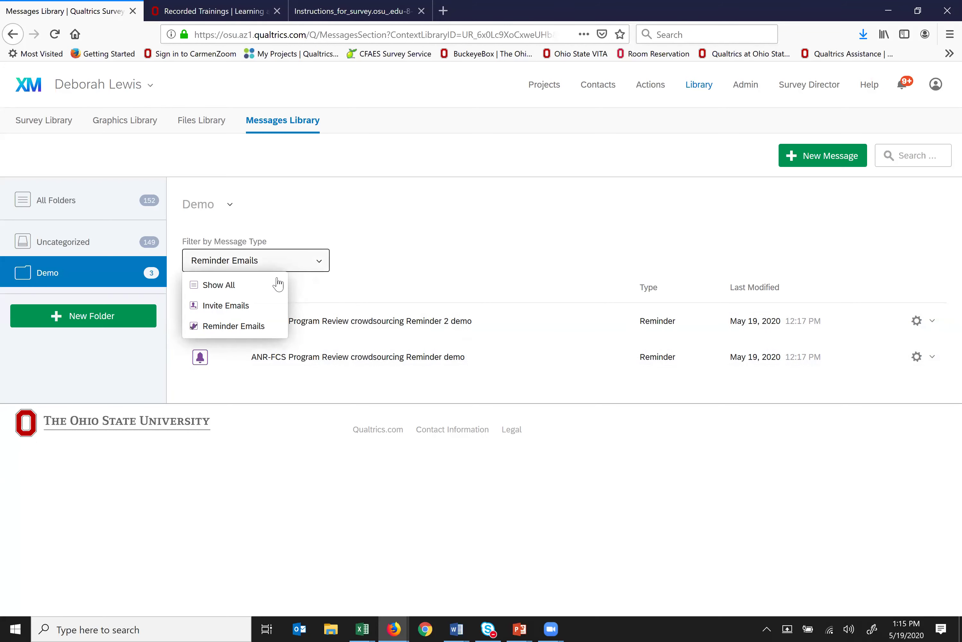
left_click(220, 285)
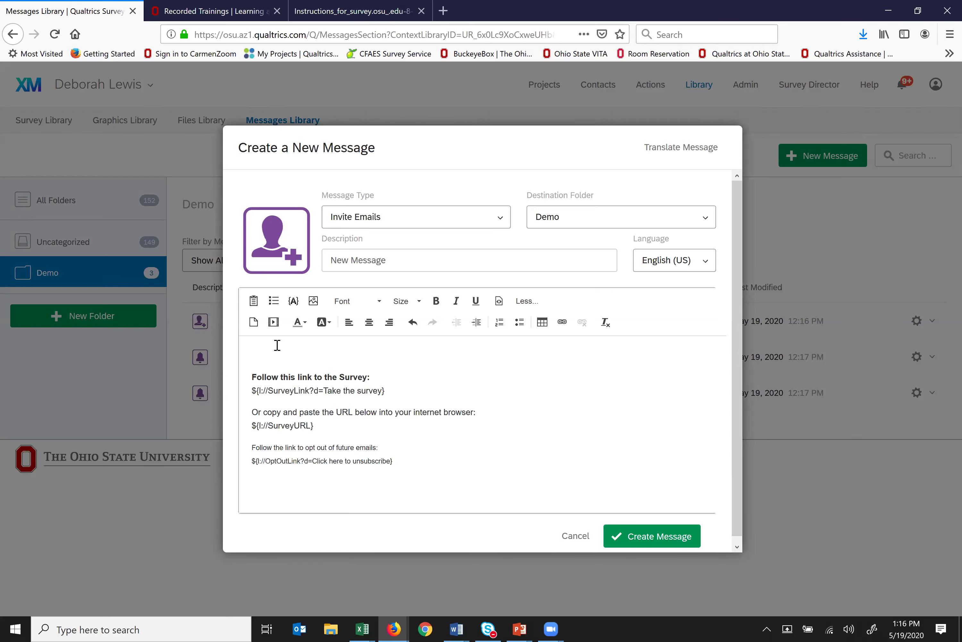
Replace the message description with 'invitation message demo'
triple_click(332, 260)
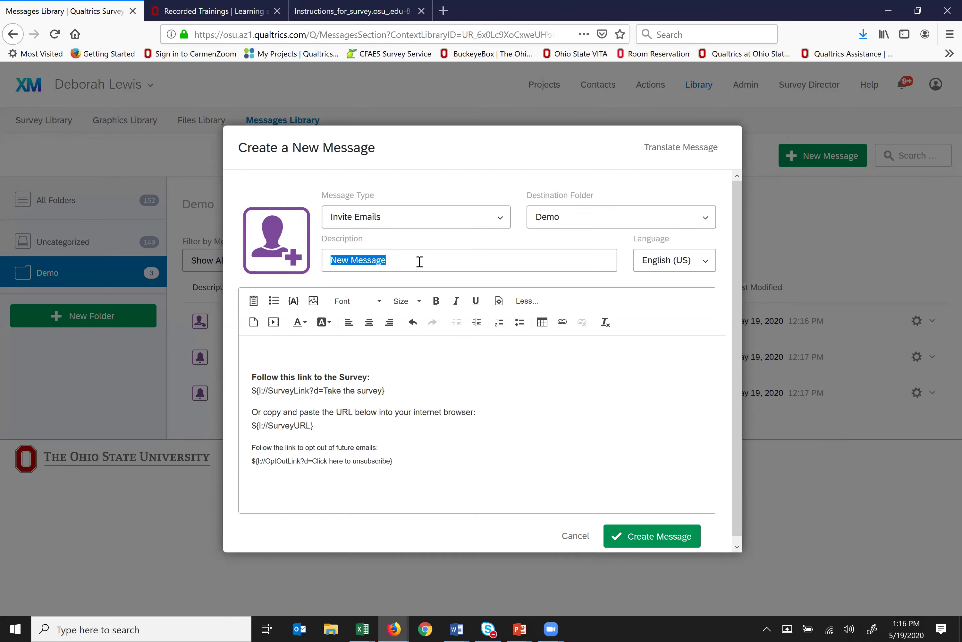
type("m")
key("BackSpace")
type("invitation message demo")
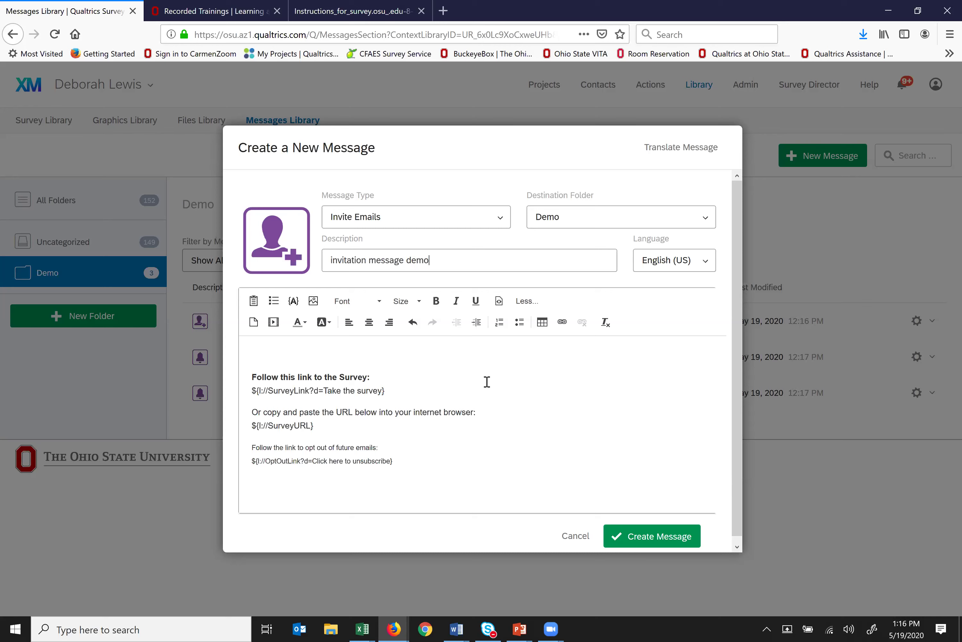
Start the body with 'Hello' plus the piped Recipient First Name panel field, then a new line
left_click(254, 347)
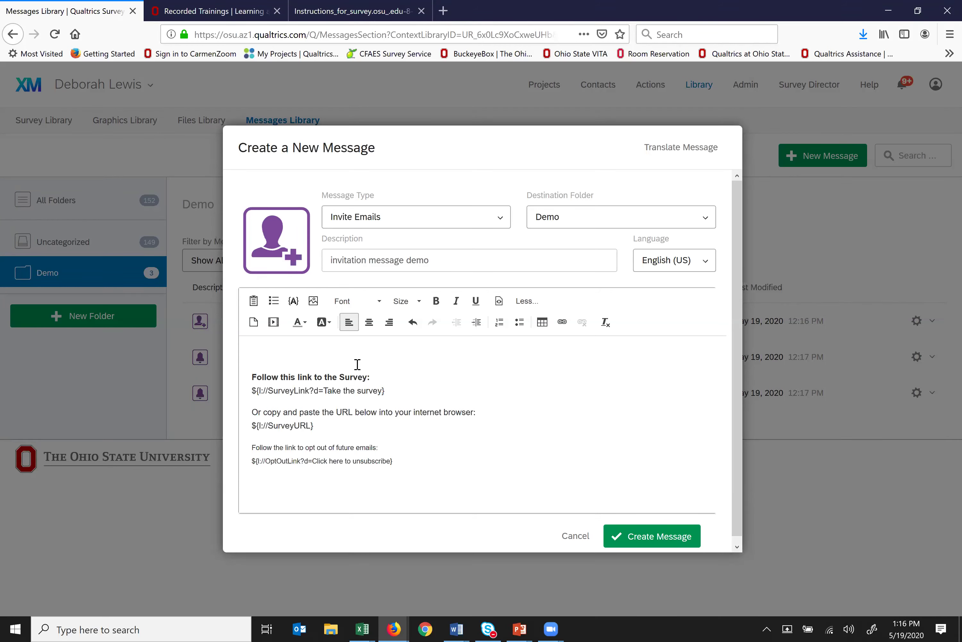
type("Hello")
left_click(273, 355)
left_click(296, 302)
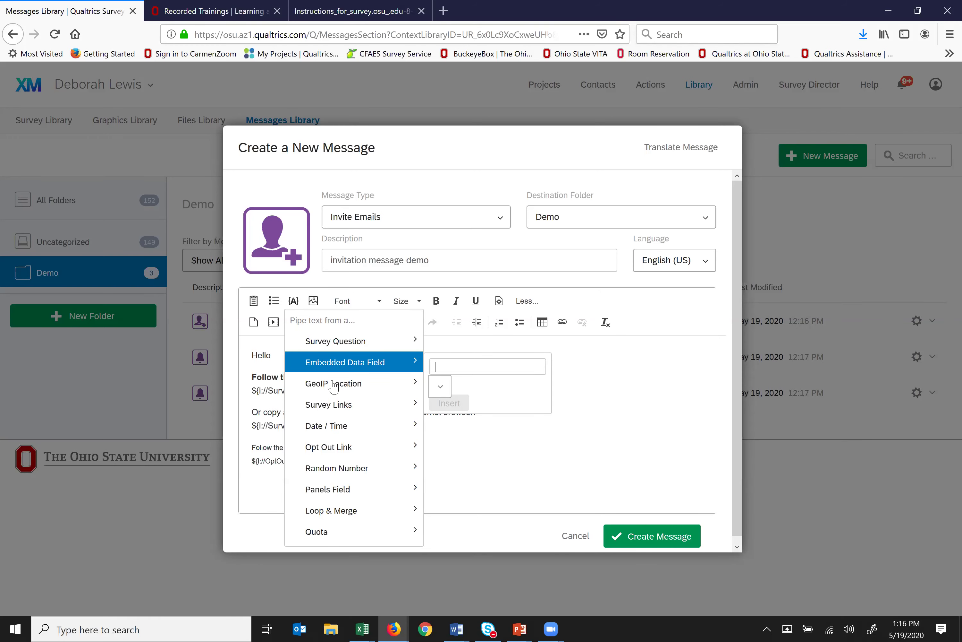
mouse_move(334, 392)
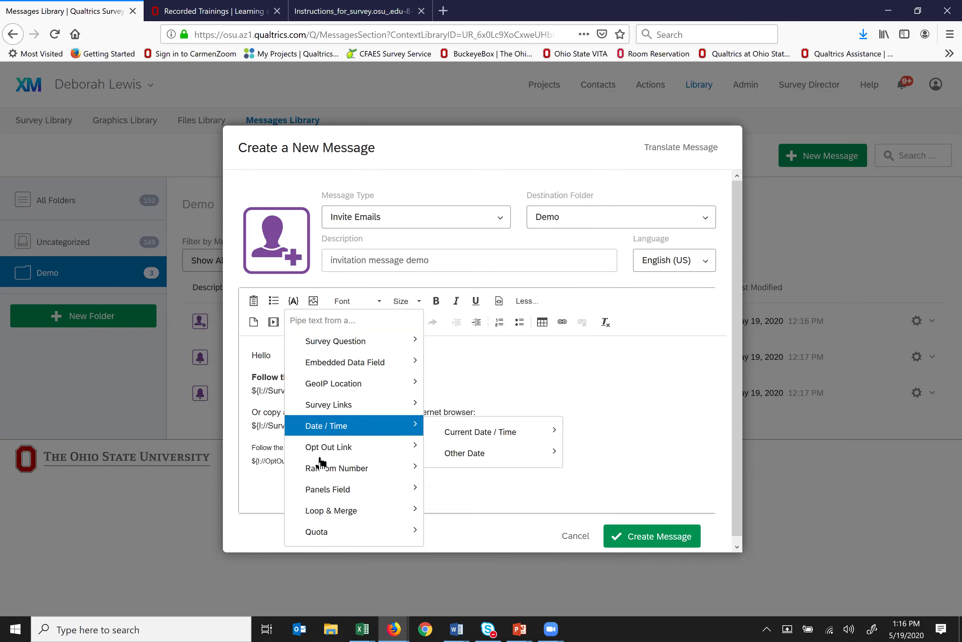
mouse_move(315, 493)
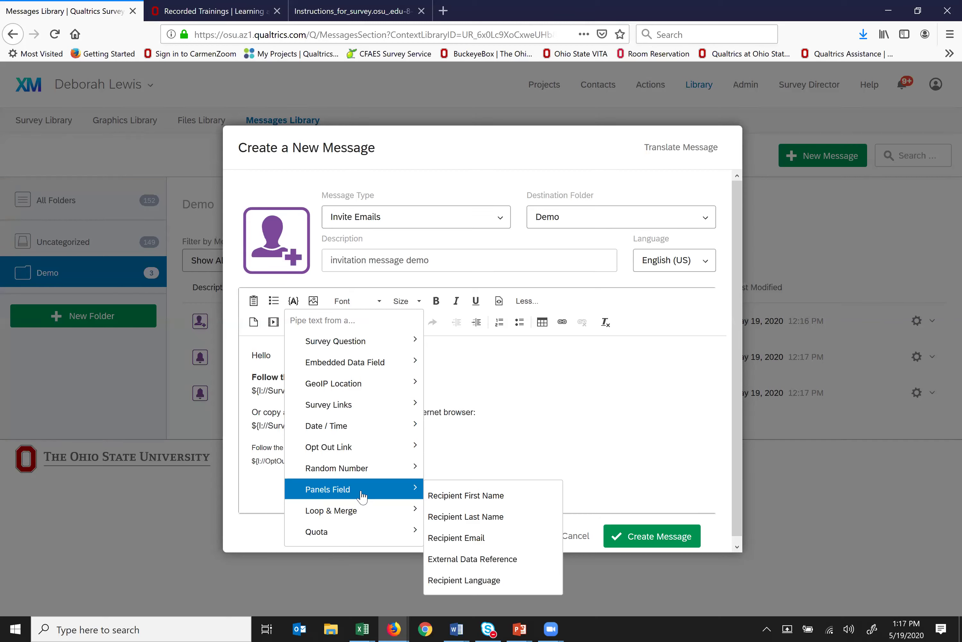
left_click(483, 499)
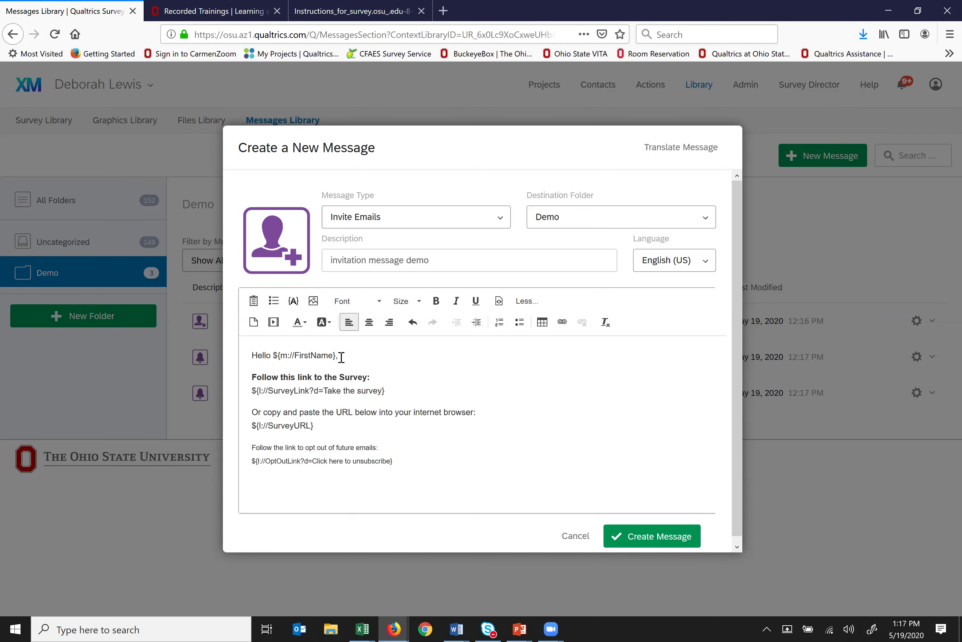
key("Return")
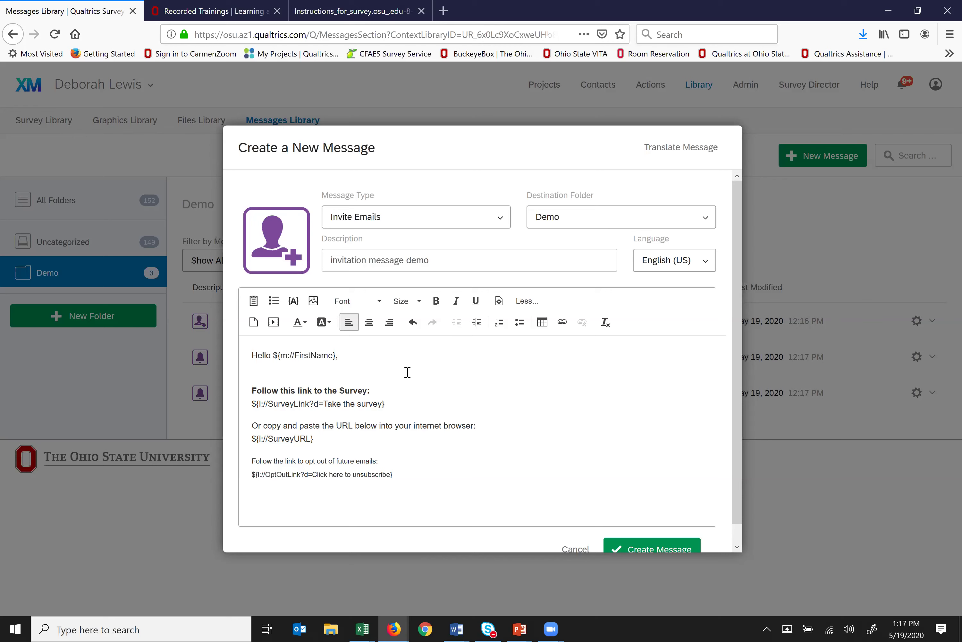
left_click(407, 371)
left_click_drag(385, 405, 251, 405)
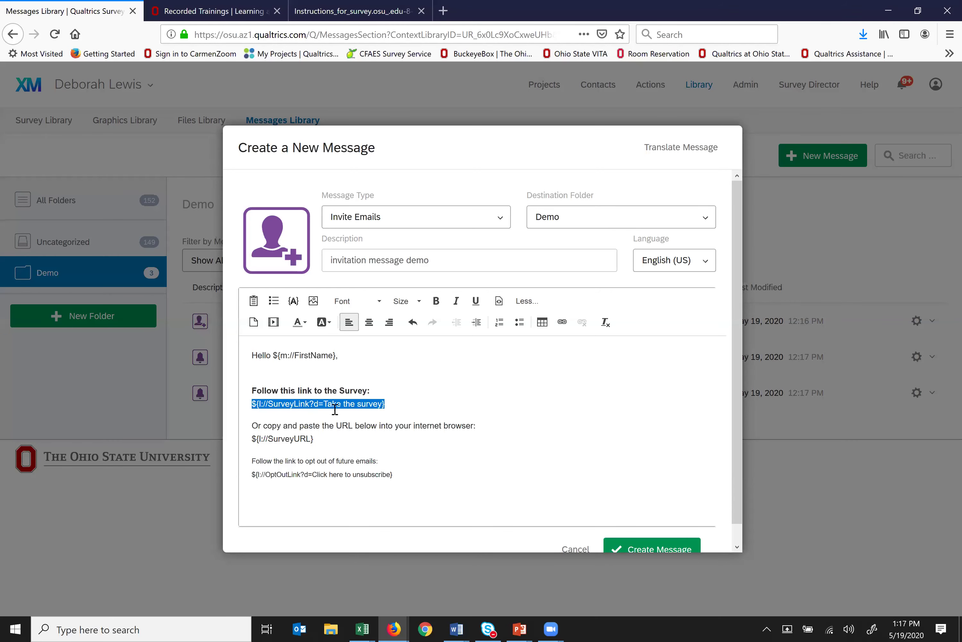
left_click_drag(325, 404, 406, 402)
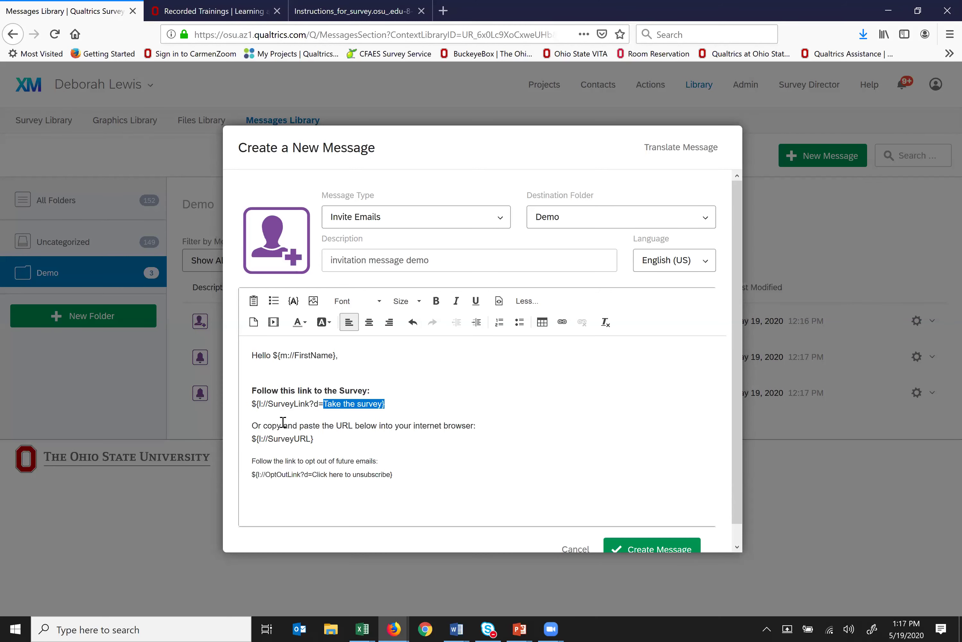
left_click_drag(254, 424, 476, 425)
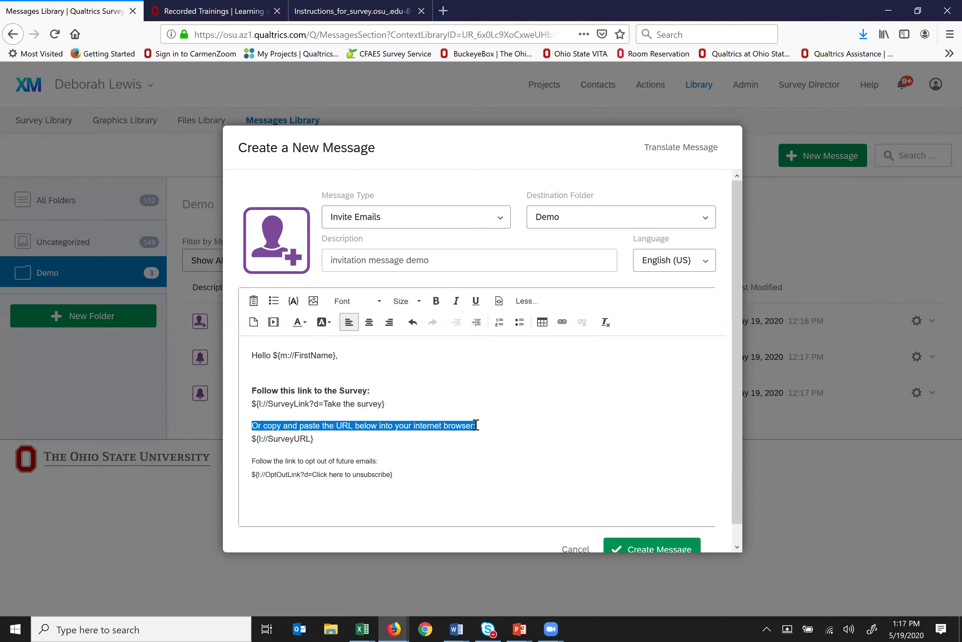
left_click(322, 440)
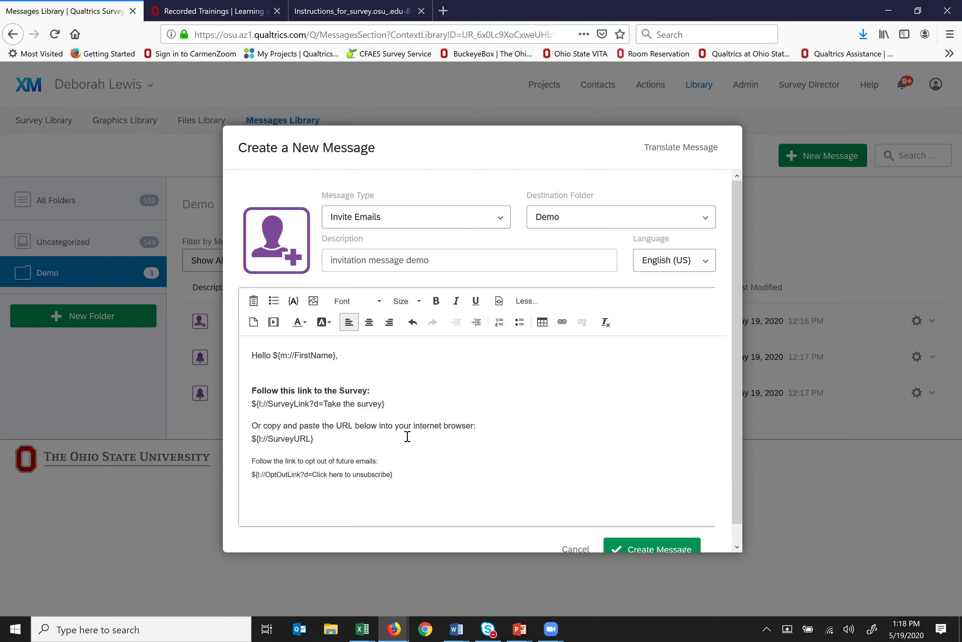
left_click(344, 434)
scroll(580, 386, "down", 1)
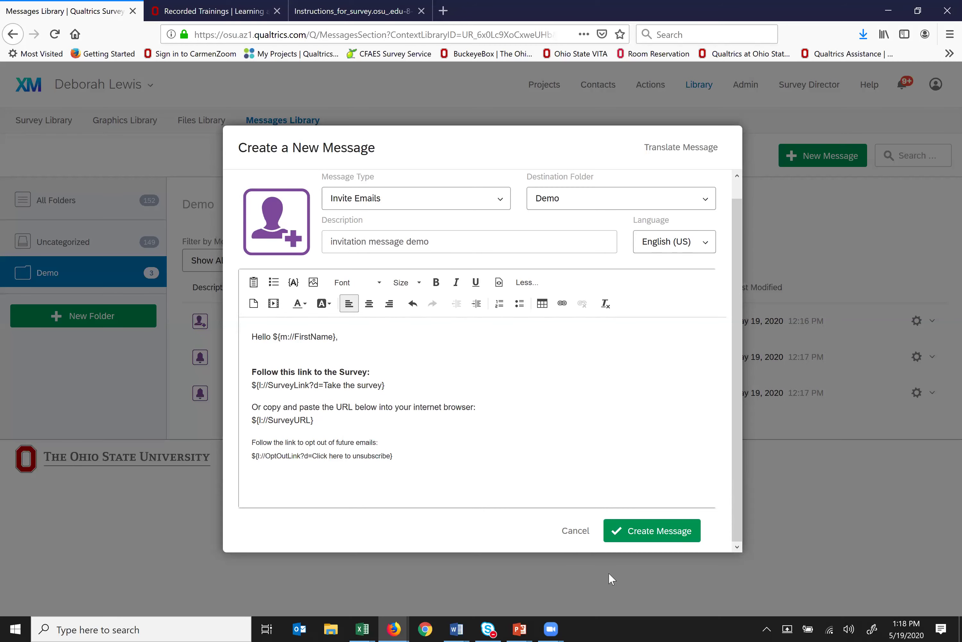
Discard the new message and open the crowdsourcing Invitation demo message for editing in its body
left_click(220, 295)
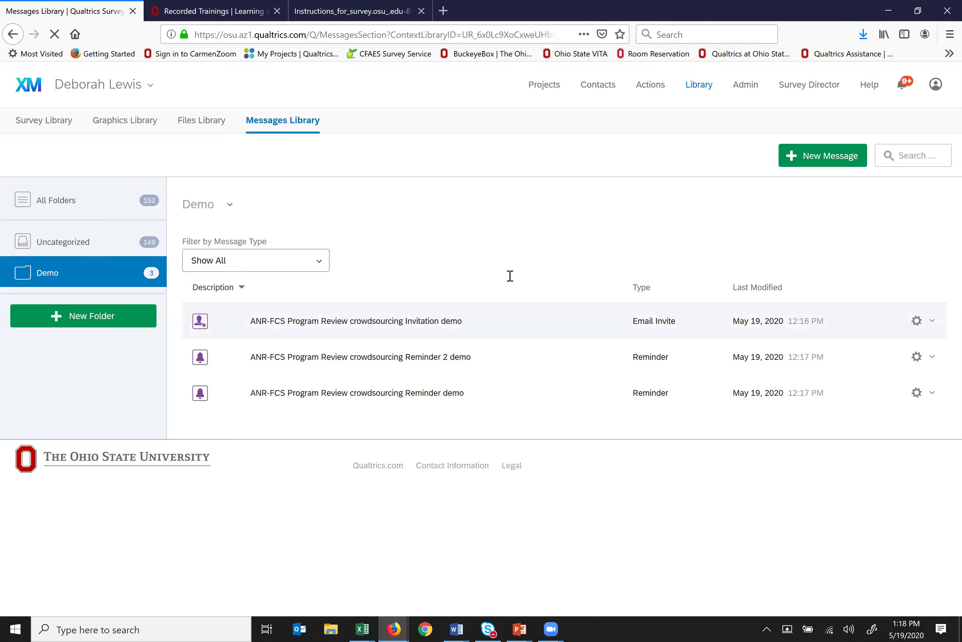
left_click(490, 314)
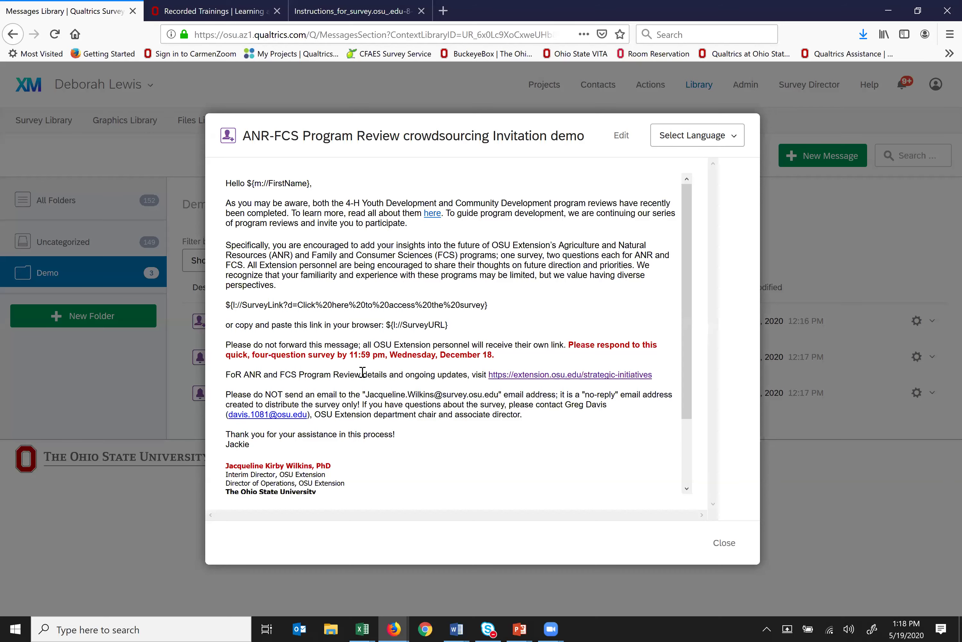
left_click(377, 368)
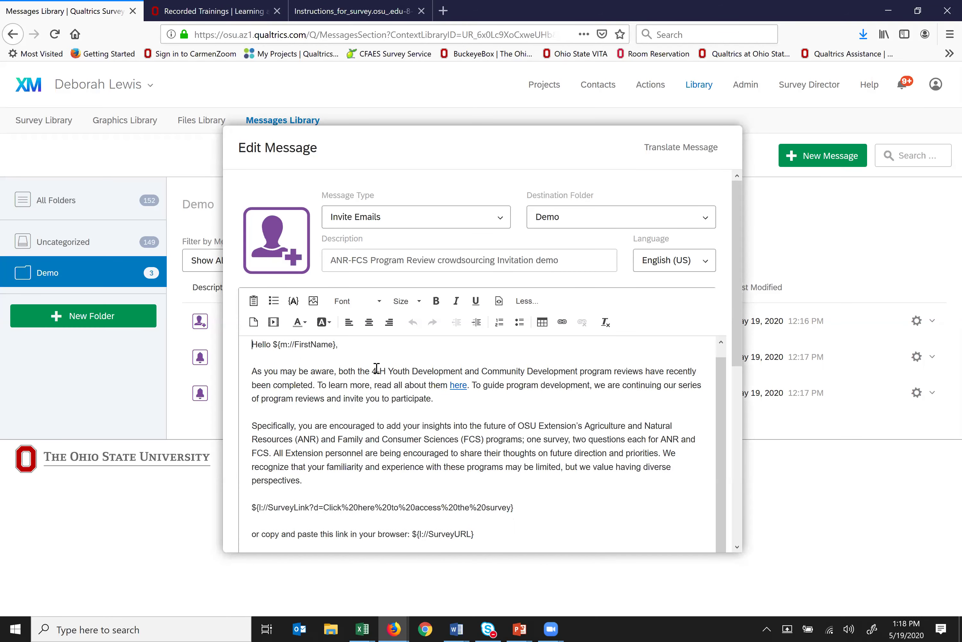
scroll(377, 369, "down", 1)
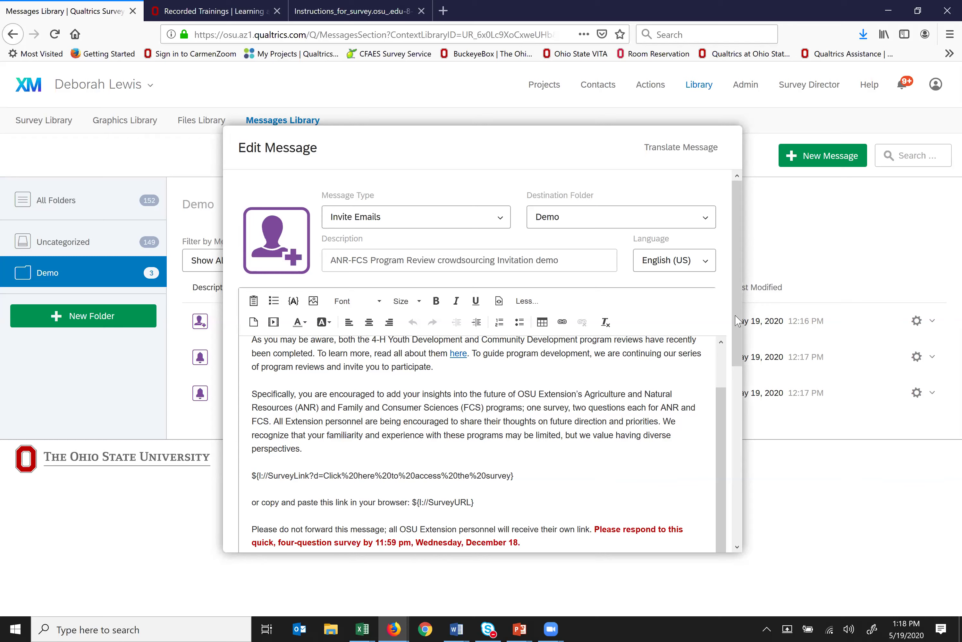
scroll(522, 372, "up", 1)
left_click(390, 359)
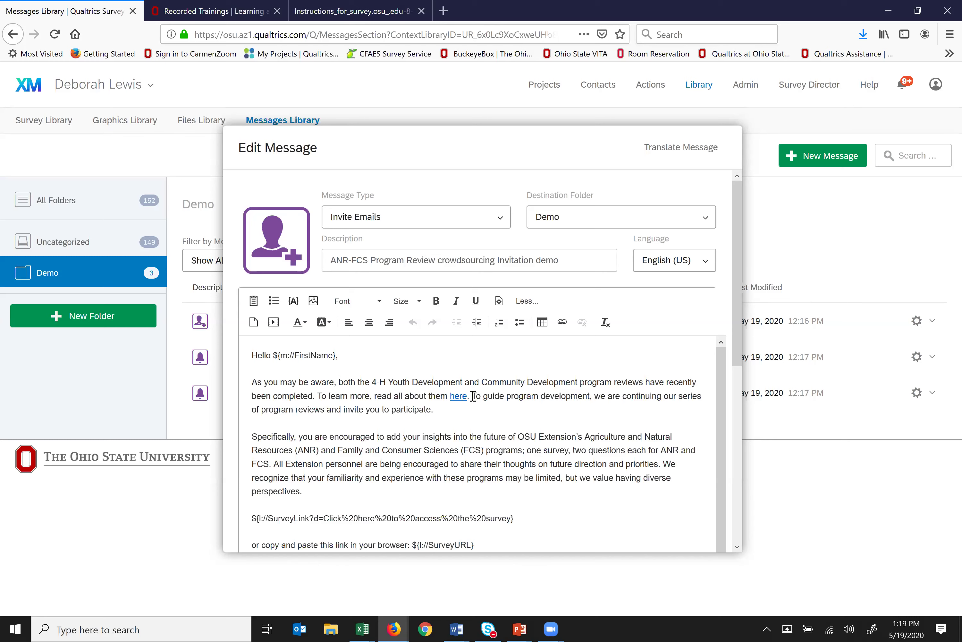
double_click(456, 397)
left_click(474, 397)
left_click_drag(489, 395, 505, 396)
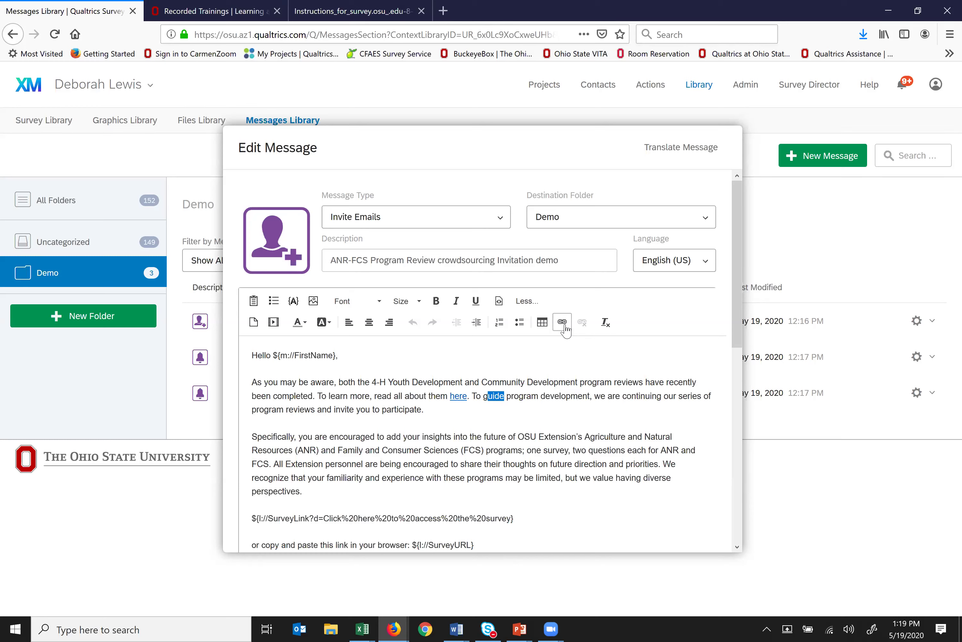
left_click(563, 361)
left_click(429, 409)
Select the whole ${l://SurveyLink?d=Click%20here%20to%20access%20the%20survey} line in the invitation body
scroll(453, 395, "down", 1)
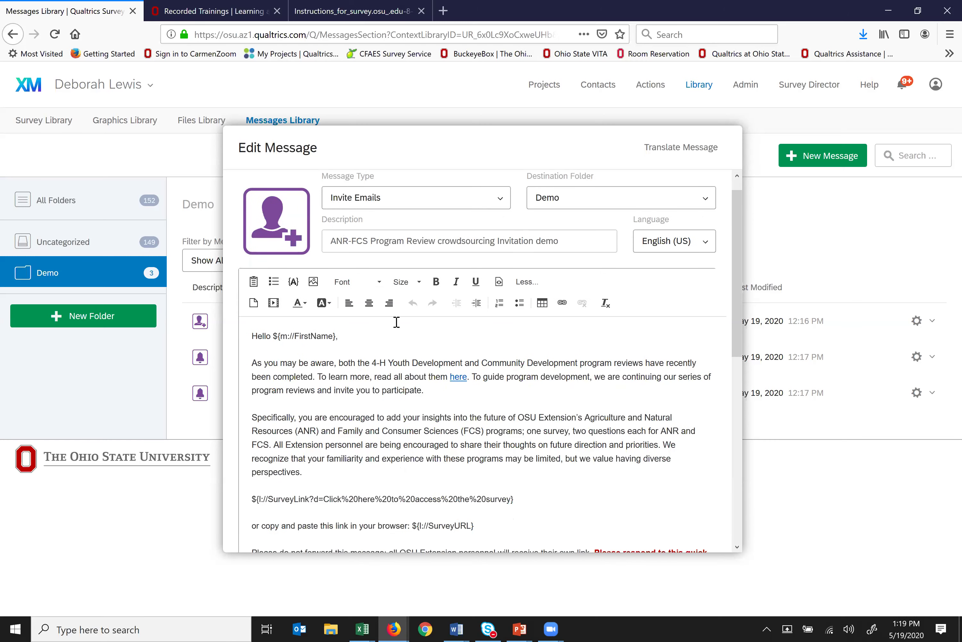
scroll(621, 344, "down", 4)
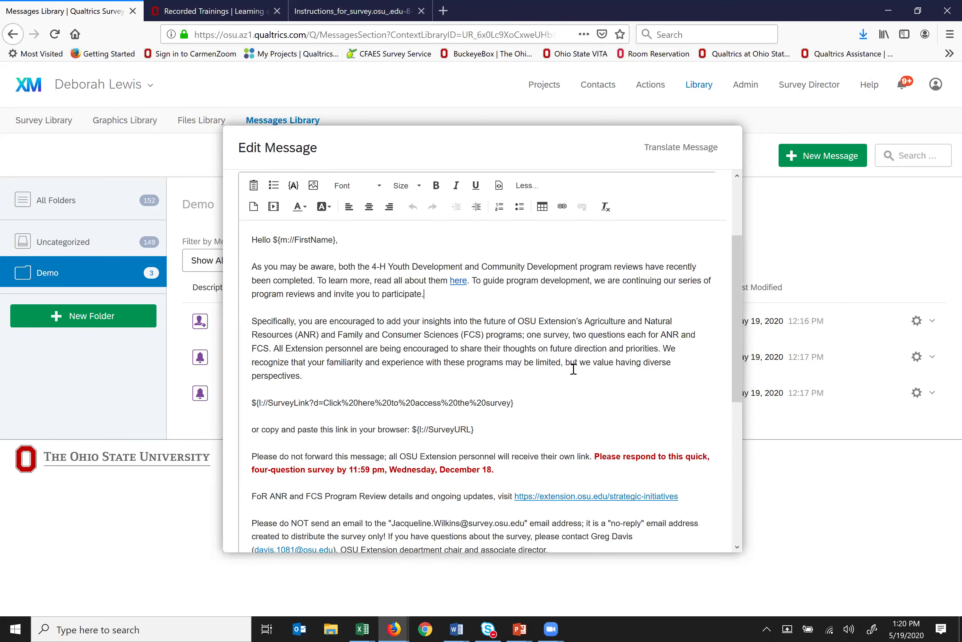
scroll(573, 368, "down", 2)
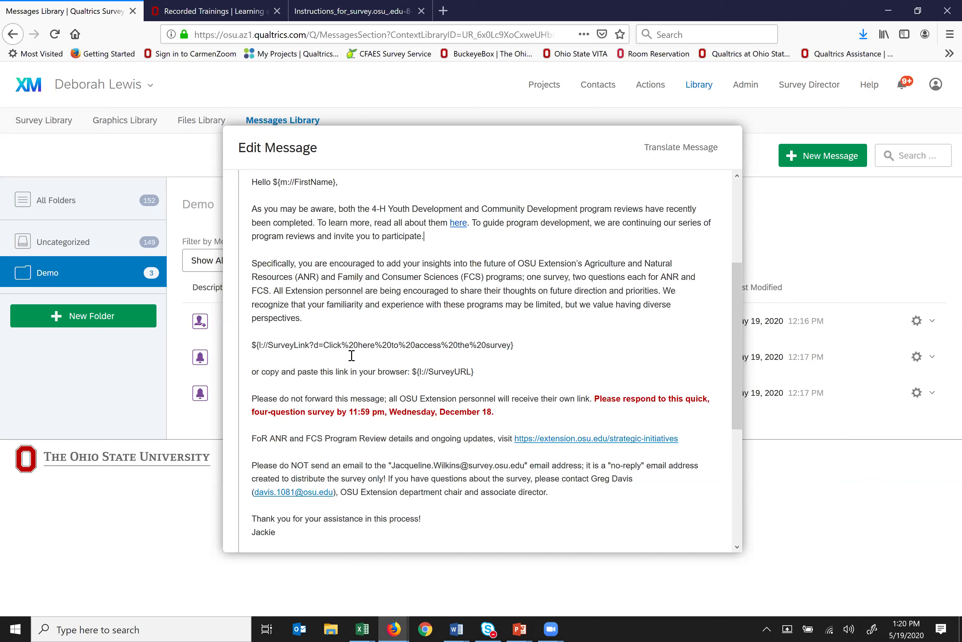
left_click_drag(328, 345, 595, 342)
left_click(583, 345)
left_click_drag(252, 345, 522, 347)
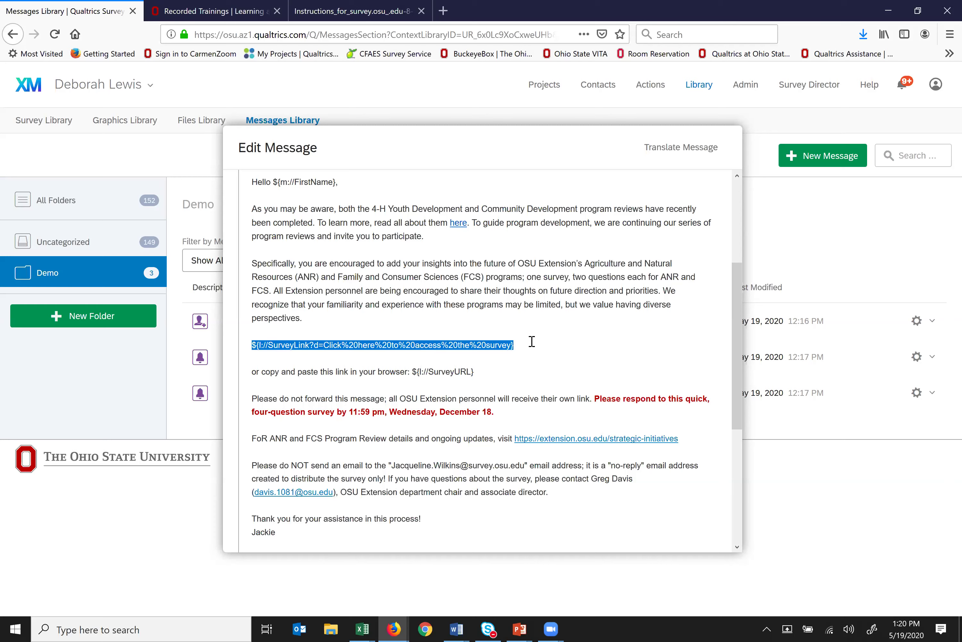
Replace the selected placeholder with a piped Survey Link reading 'Take the survey'
scroll(531, 341, "up", 5)
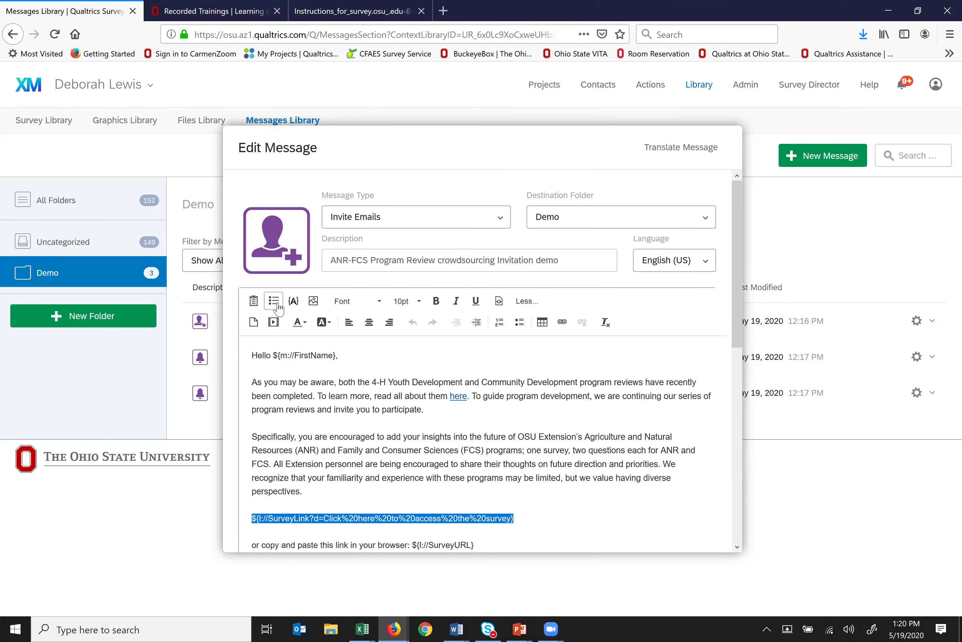
left_click(294, 304)
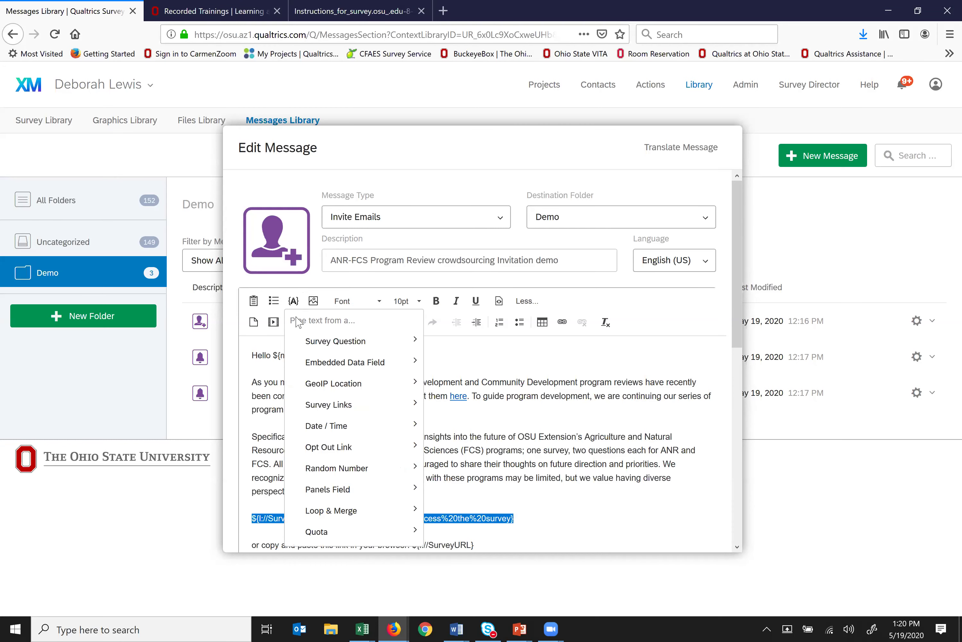
mouse_move(374, 412)
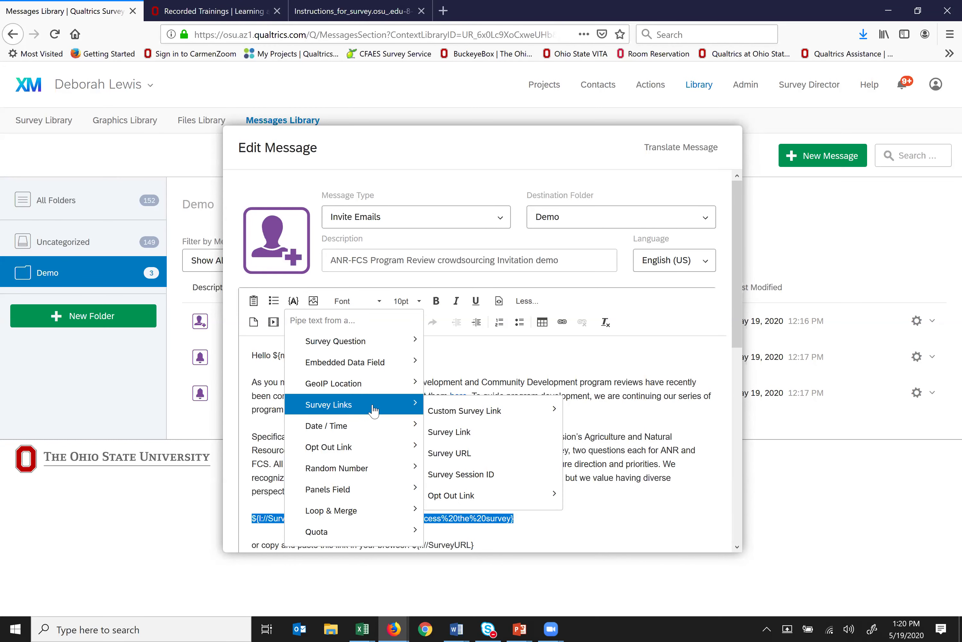
mouse_move(462, 415)
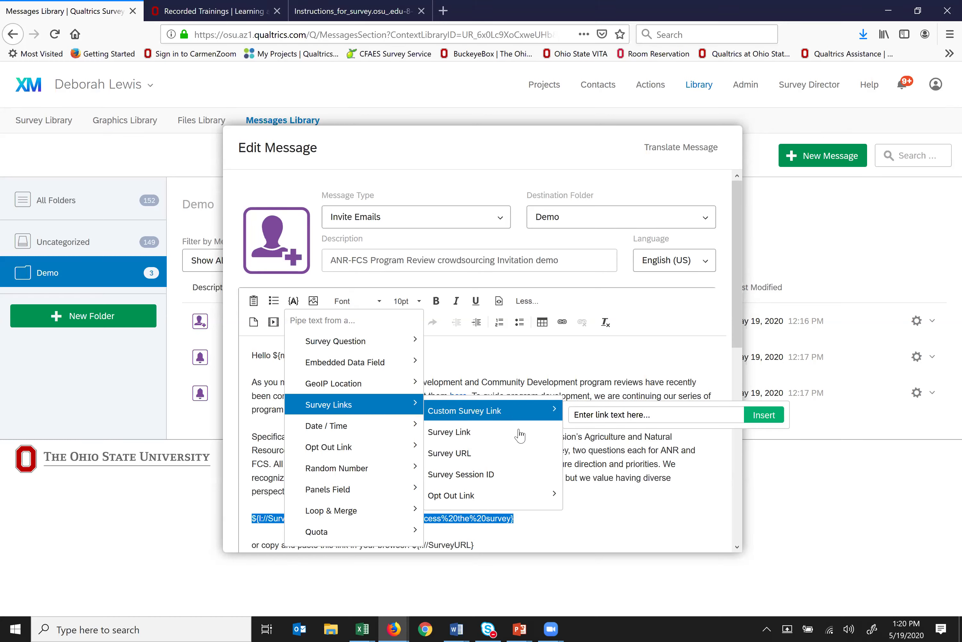
left_click(492, 439)
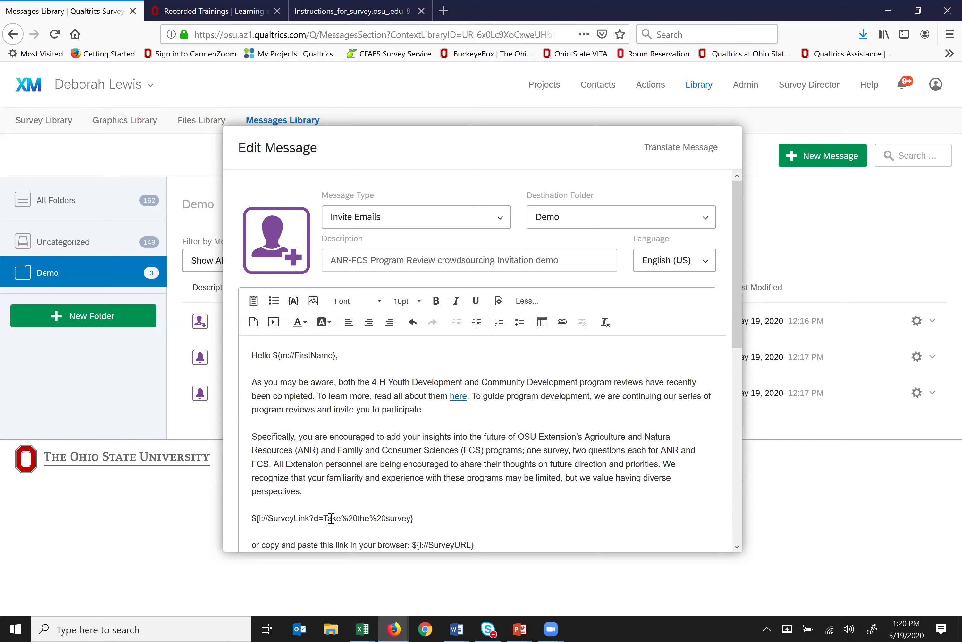
Replace the ${l://SurveyURL} placeholder with a freshly piped Survey URL
scroll(469, 426, "down", 1)
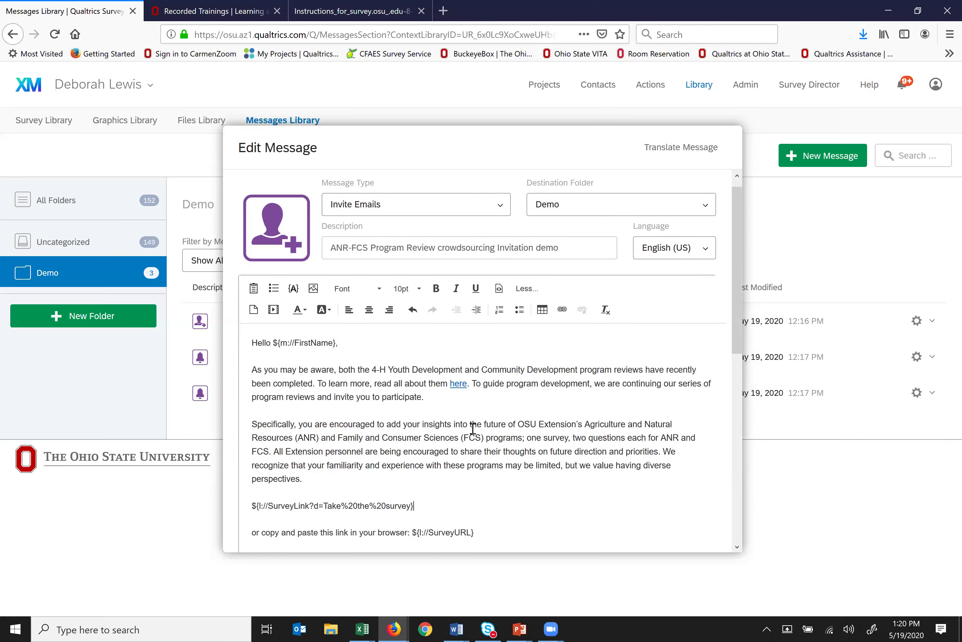
scroll(265, 431, "down", 3)
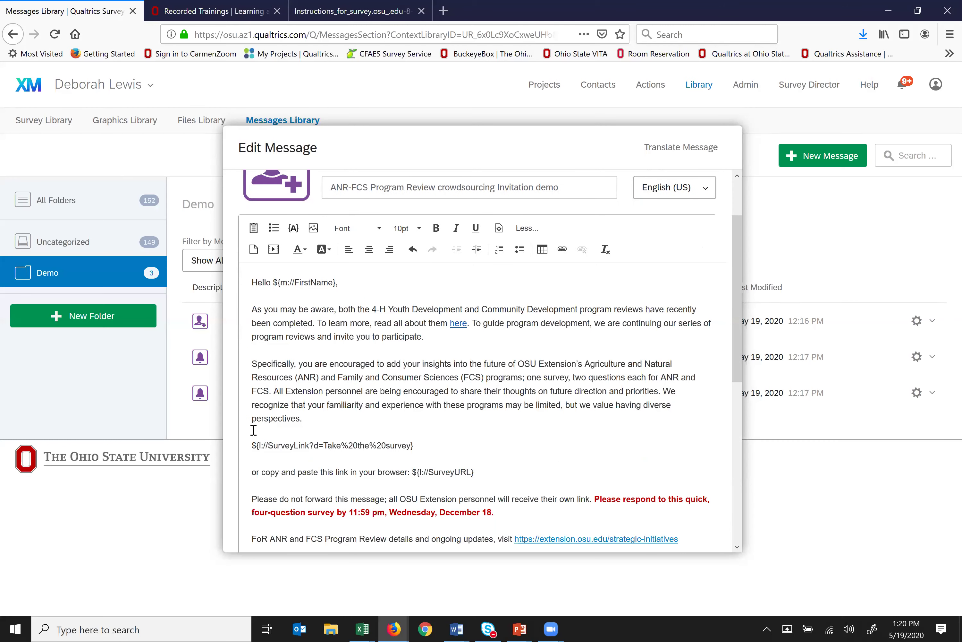
scroll(414, 431, "down", 1)
key("Right")
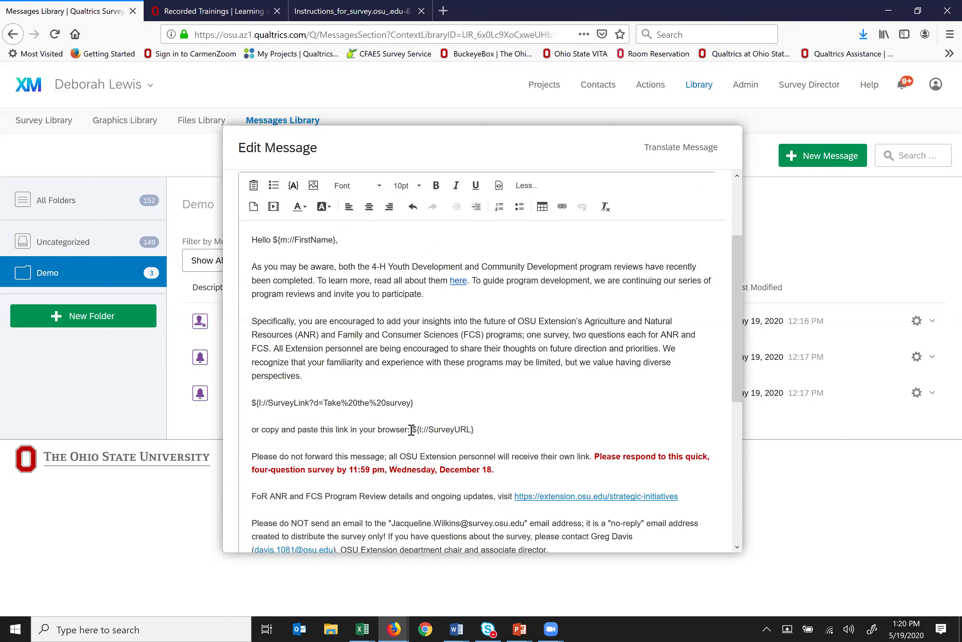
left_click_drag(413, 430, 481, 428)
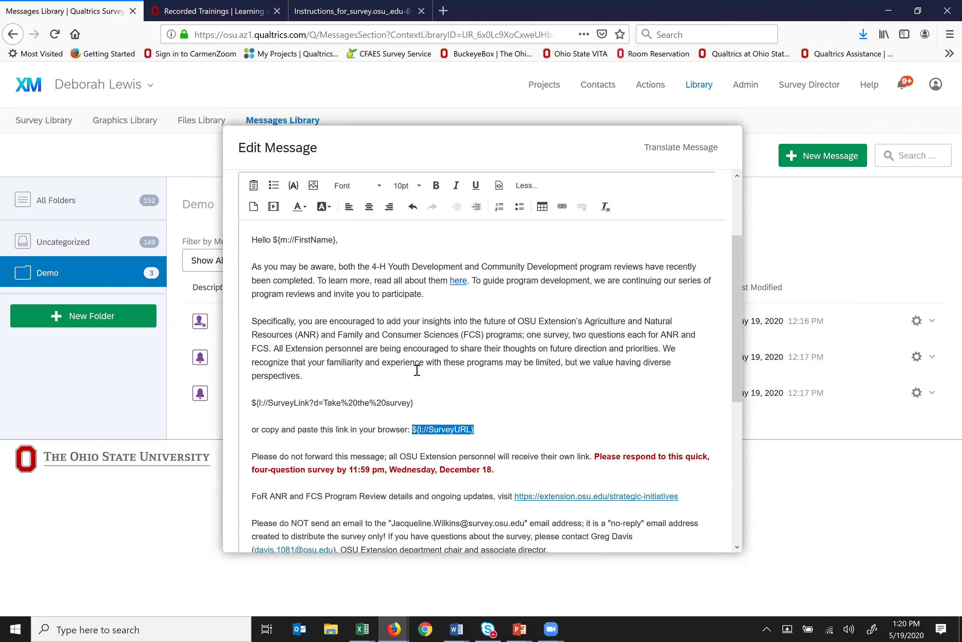
scroll(395, 359, "up", 3)
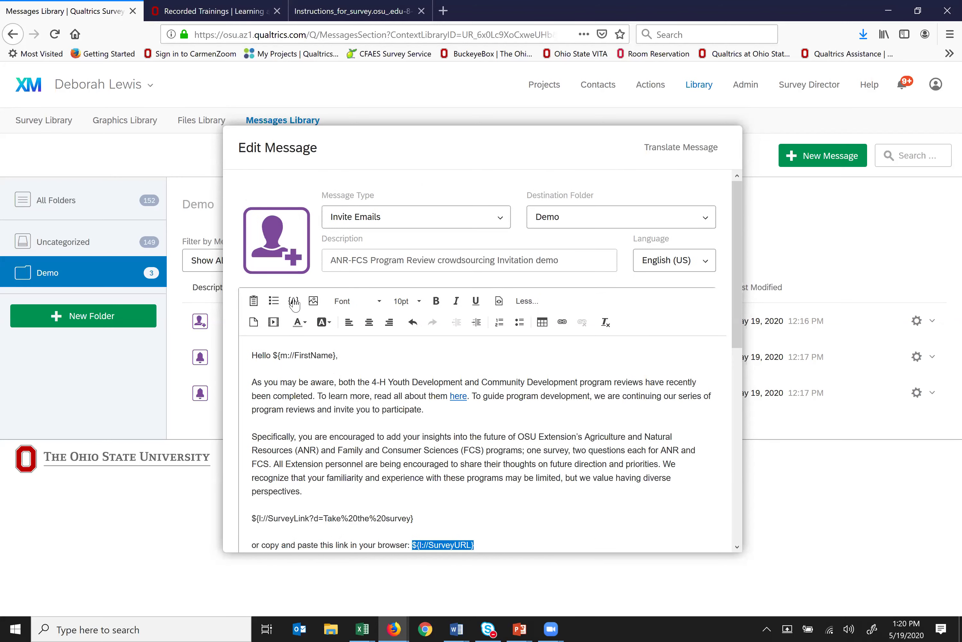
left_click(294, 301)
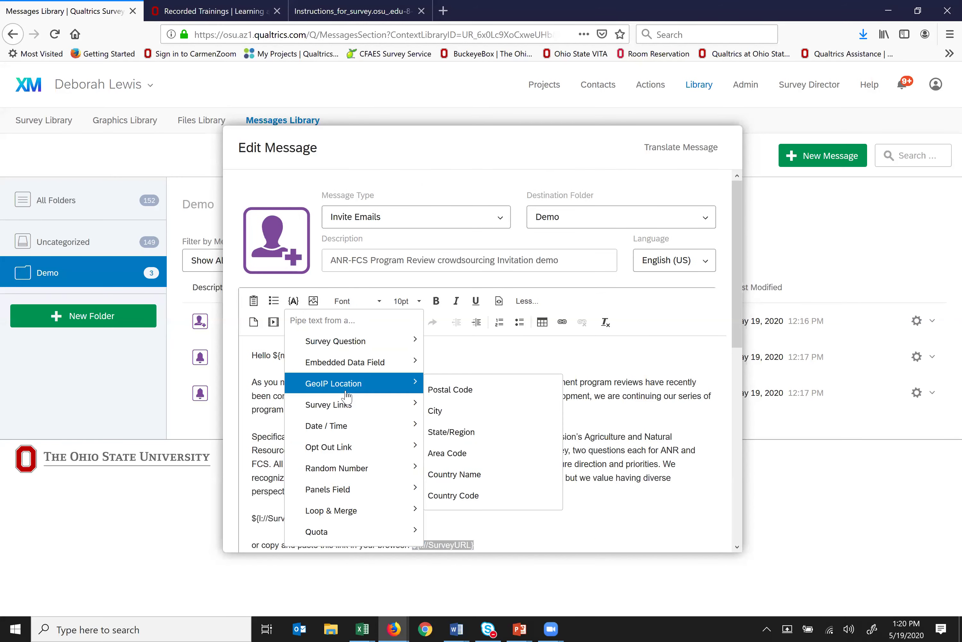
mouse_move(352, 364)
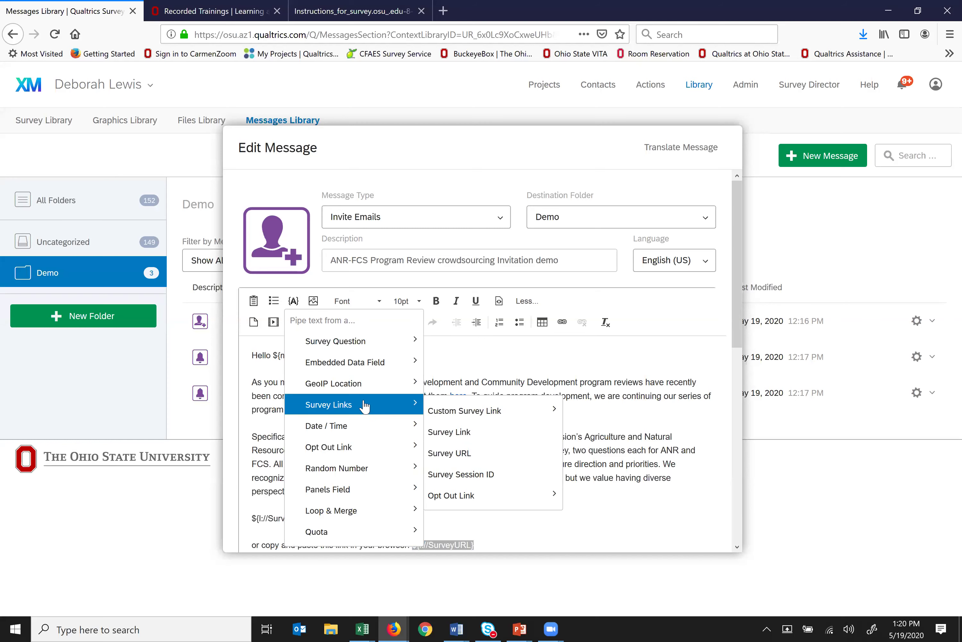
left_click(471, 455)
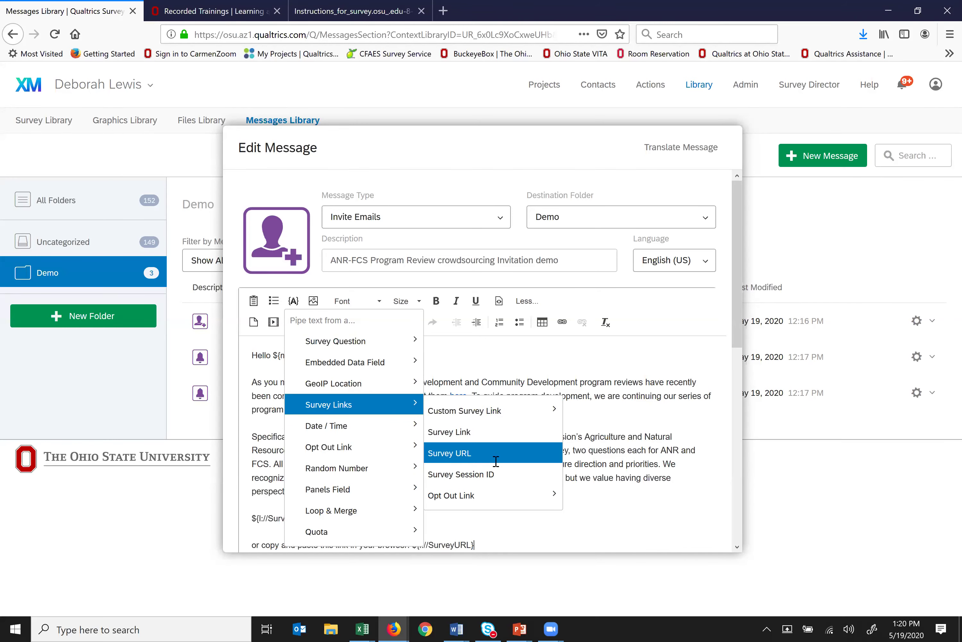
scroll(416, 376, "down", 4)
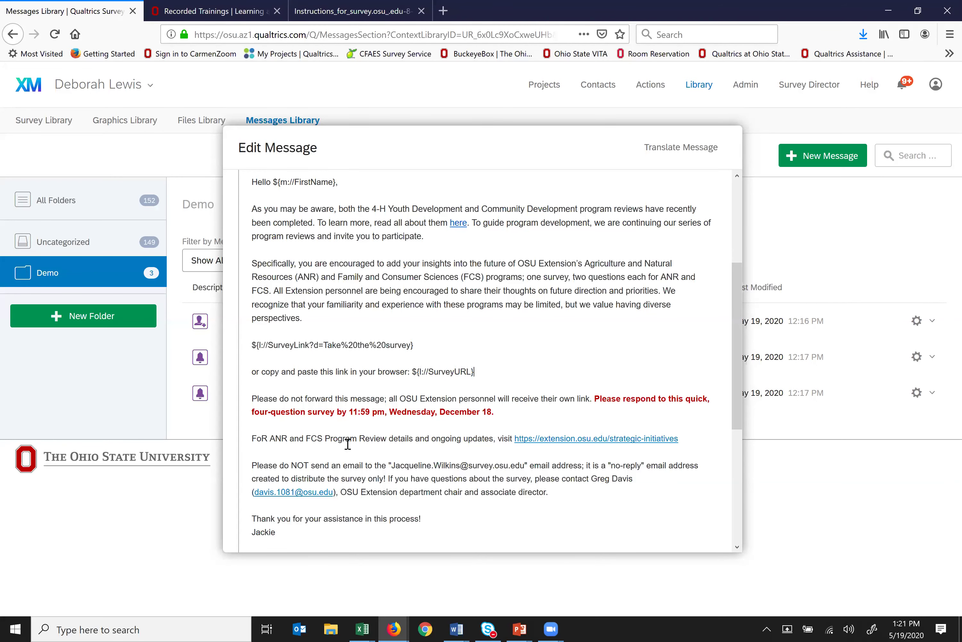
scroll(268, 304, "down", 1)
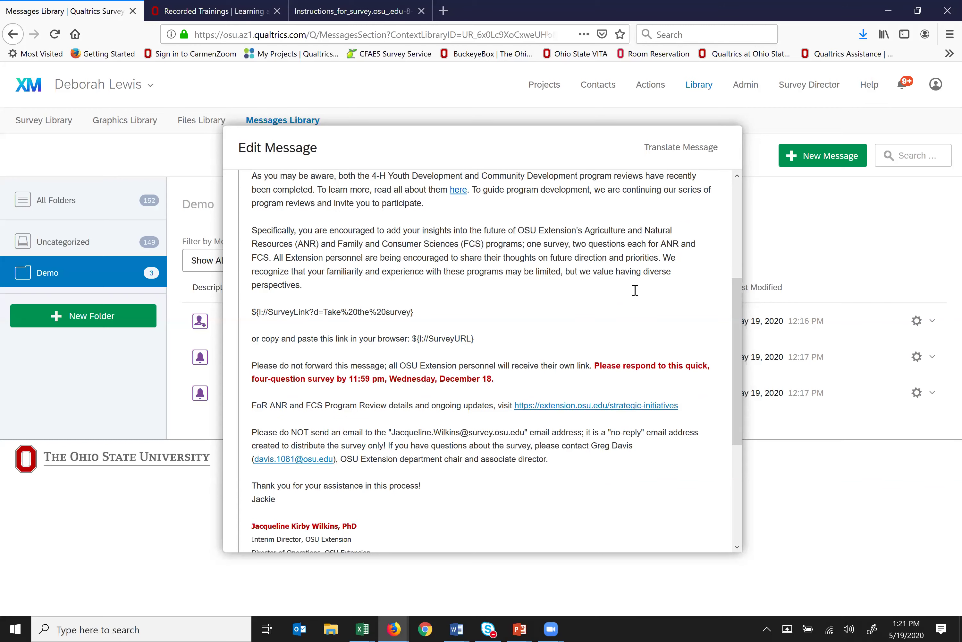
scroll(632, 290, "down", 2)
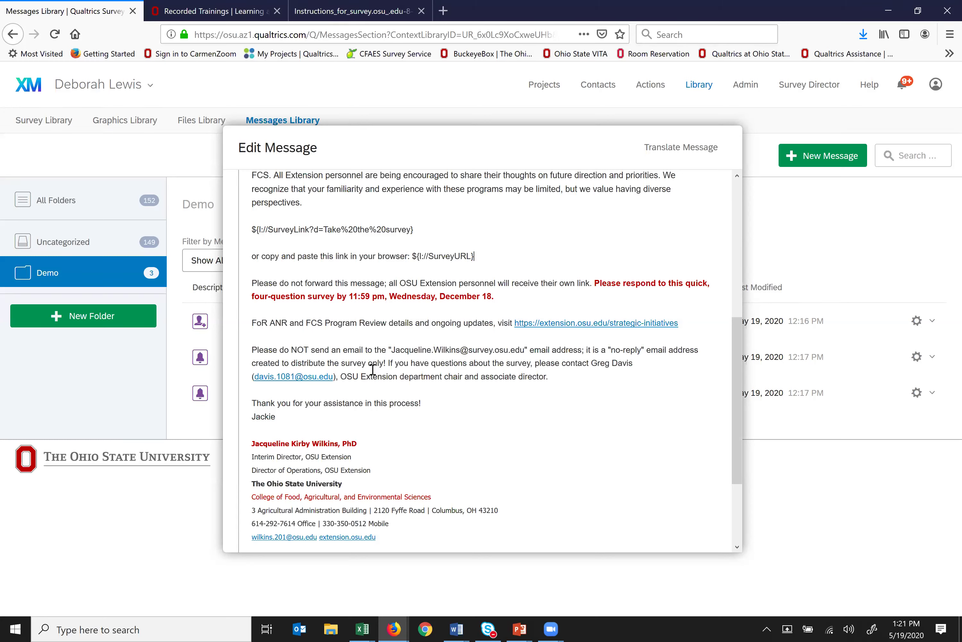
scroll(510, 312, "down", 3)
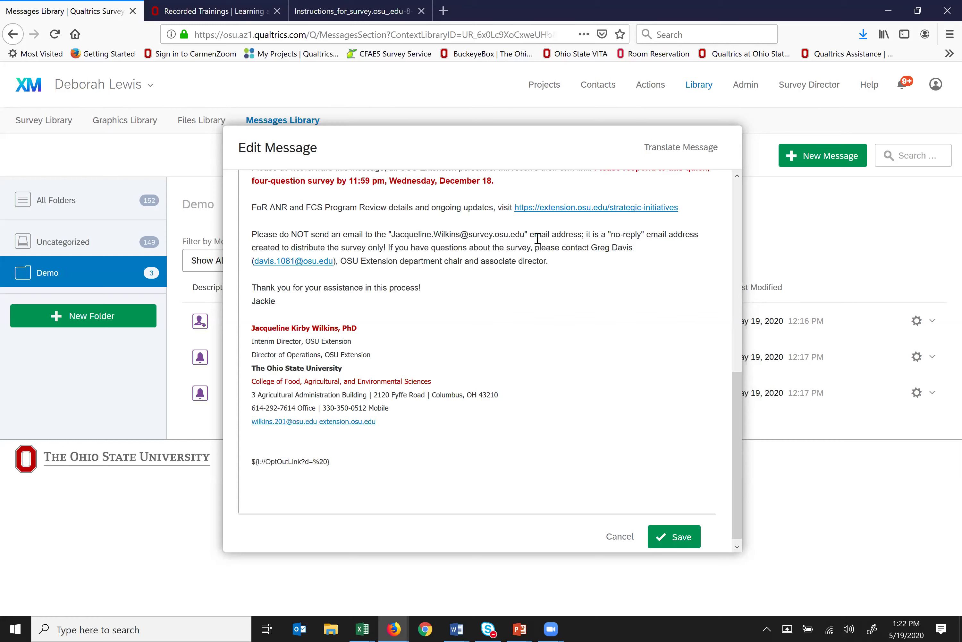
left_click_drag(391, 234, 524, 235)
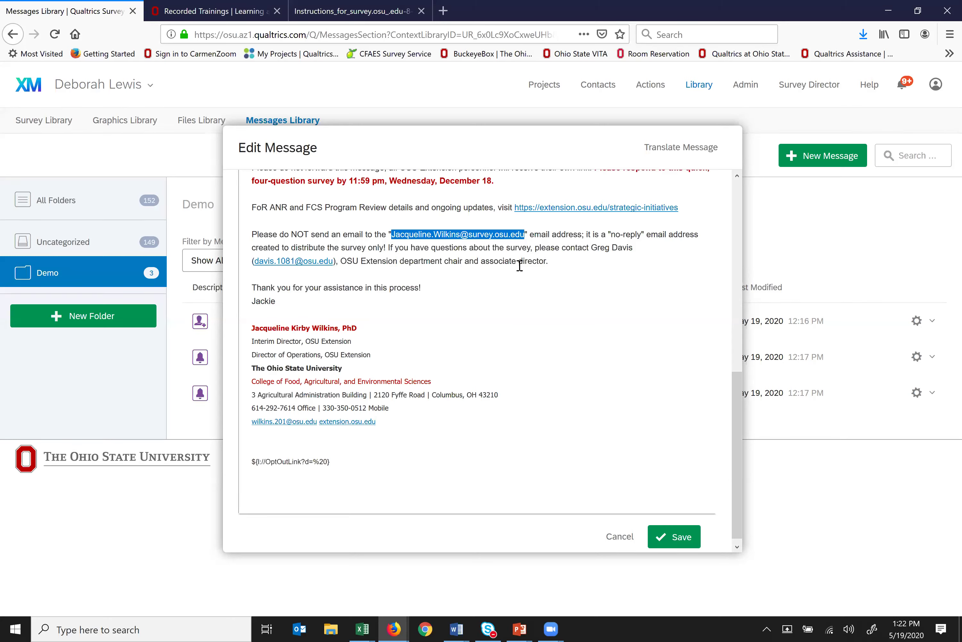
Look over the sign-off and OptOutLink lines, then cancel the invitation editor without saving
left_click(566, 263)
scroll(257, 323, "down", 1)
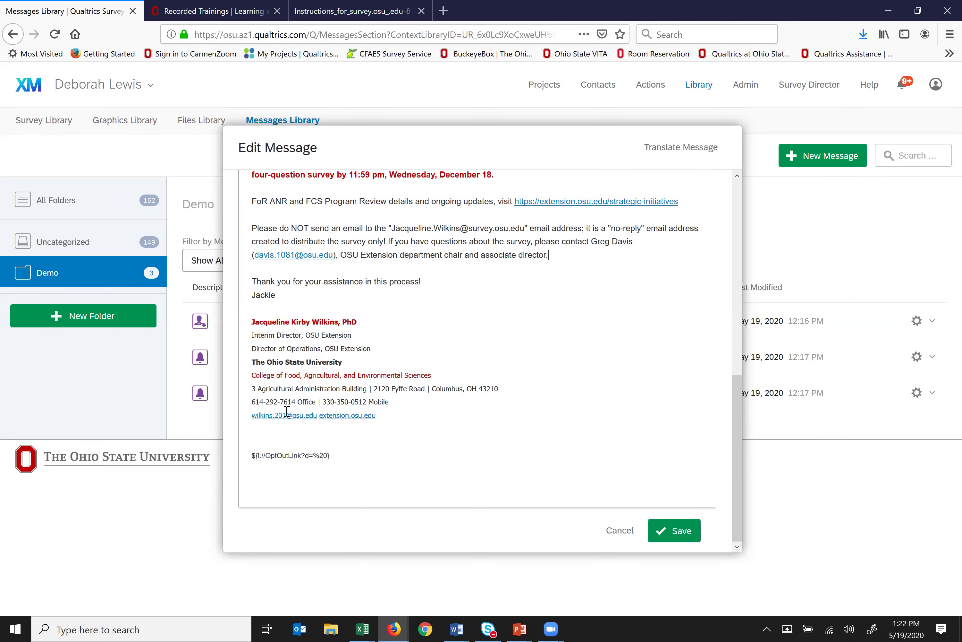
left_click(256, 311)
left_click(329, 460)
scroll(567, 404, "up", 1)
scroll(568, 404, "up", 4)
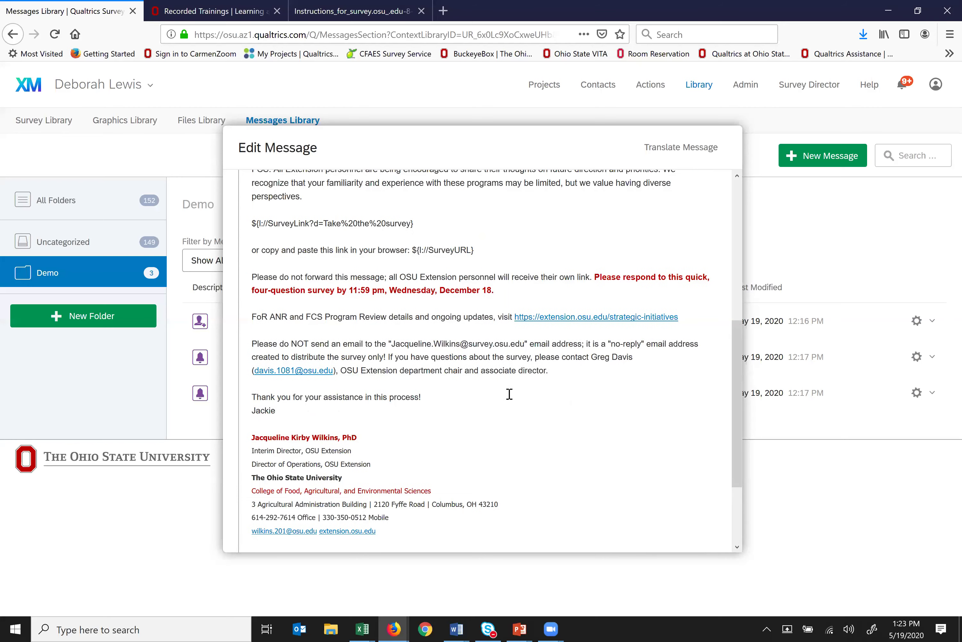
scroll(510, 394, "up", 7)
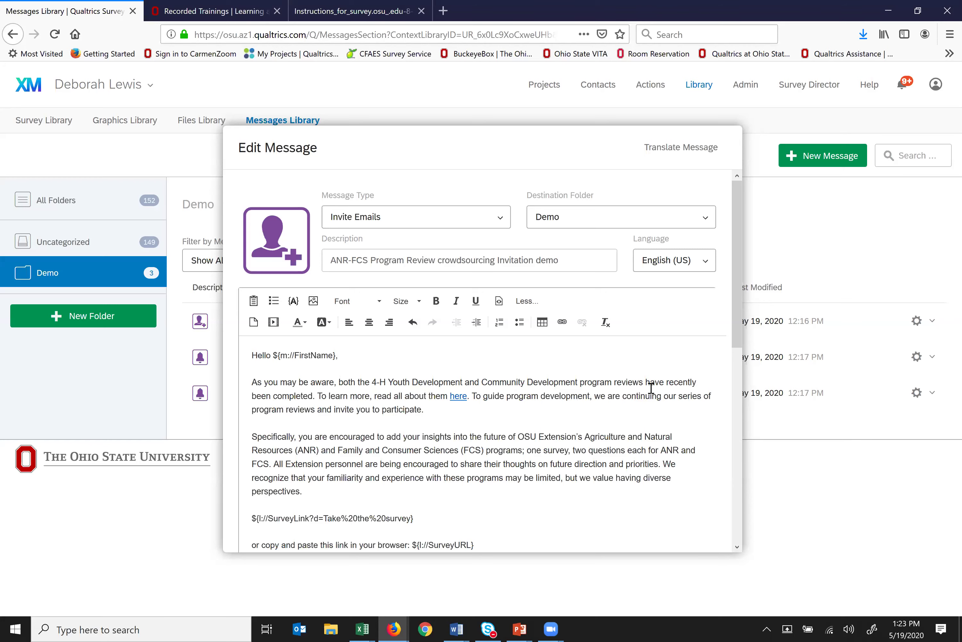
scroll(651, 388, "down", 10)
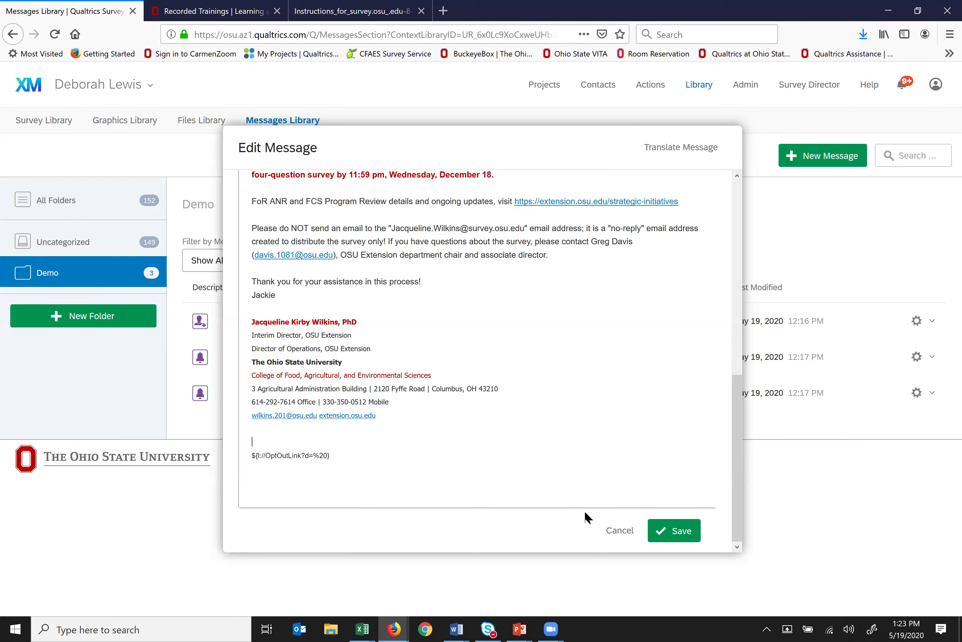
left_click(621, 532)
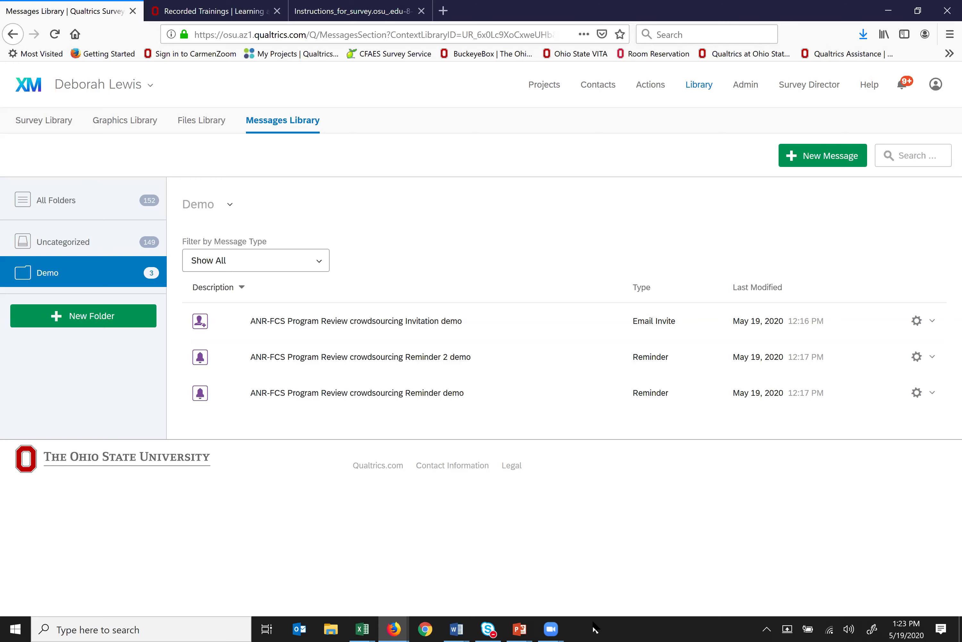
mouse_move(556, 627)
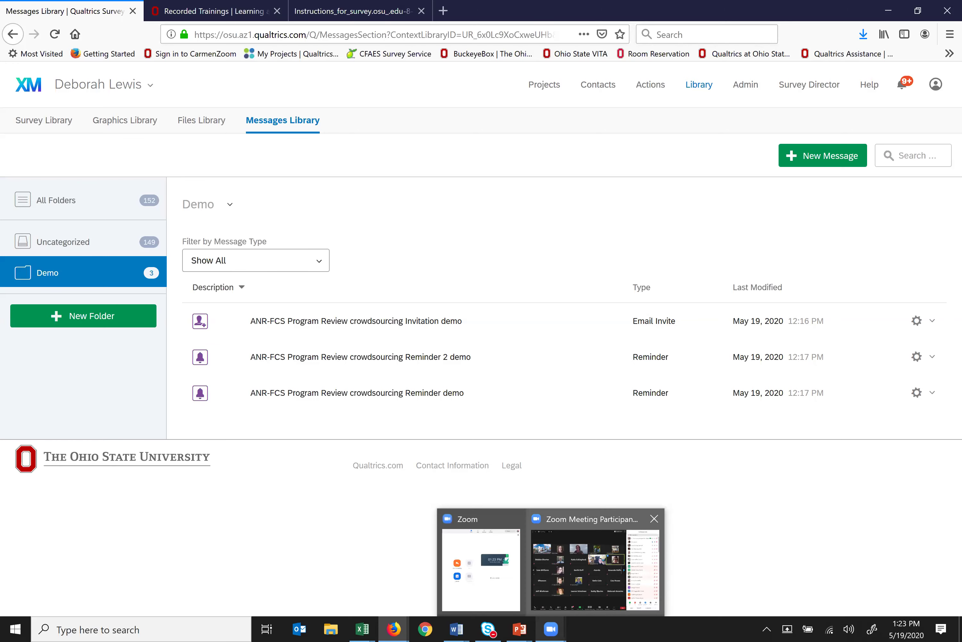
left_click(595, 569)
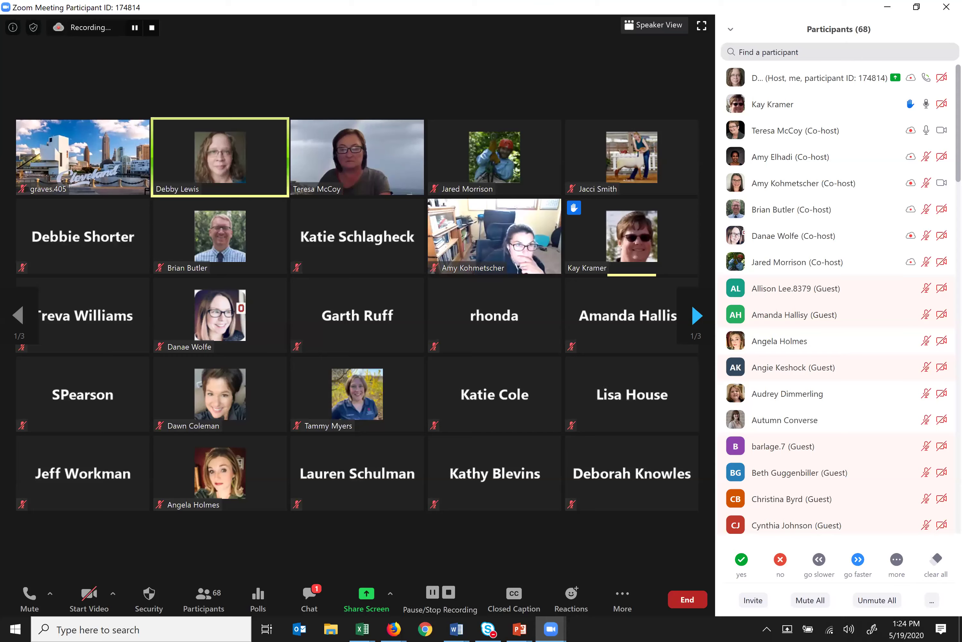
key("alt+Tab")
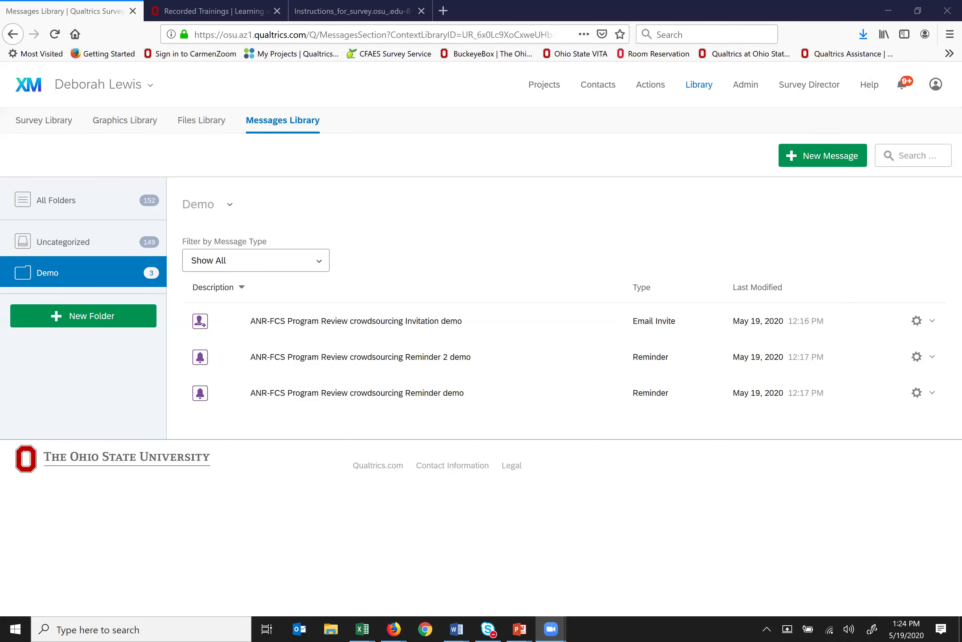
left_click(582, 550)
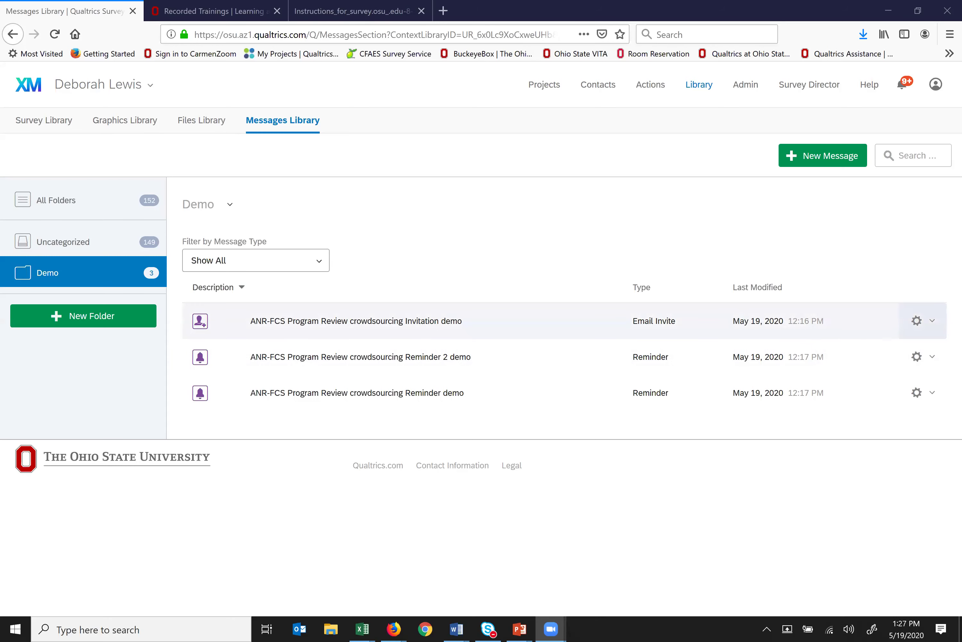
left_click(932, 323)
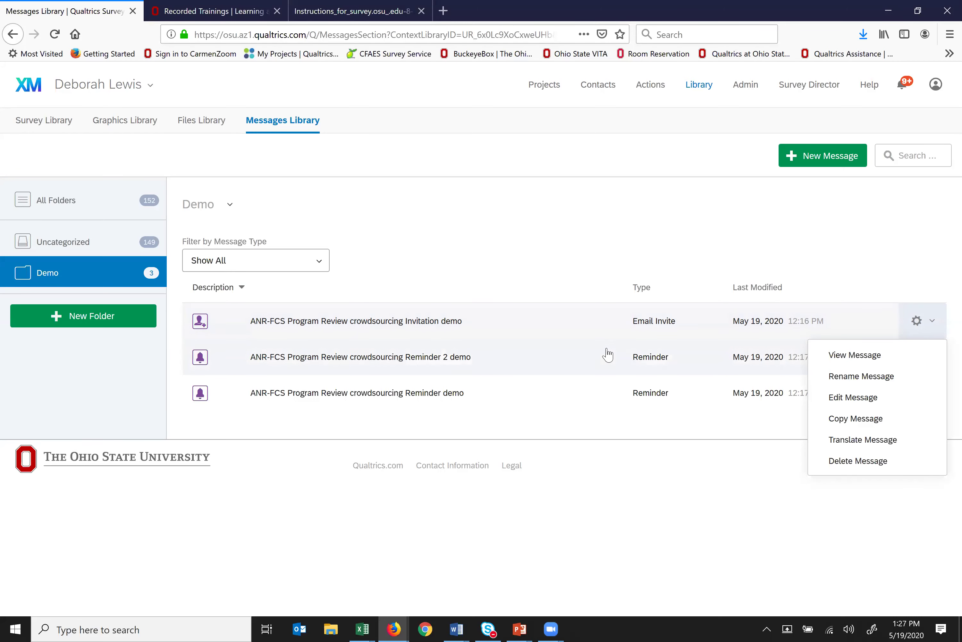
left_click(485, 367)
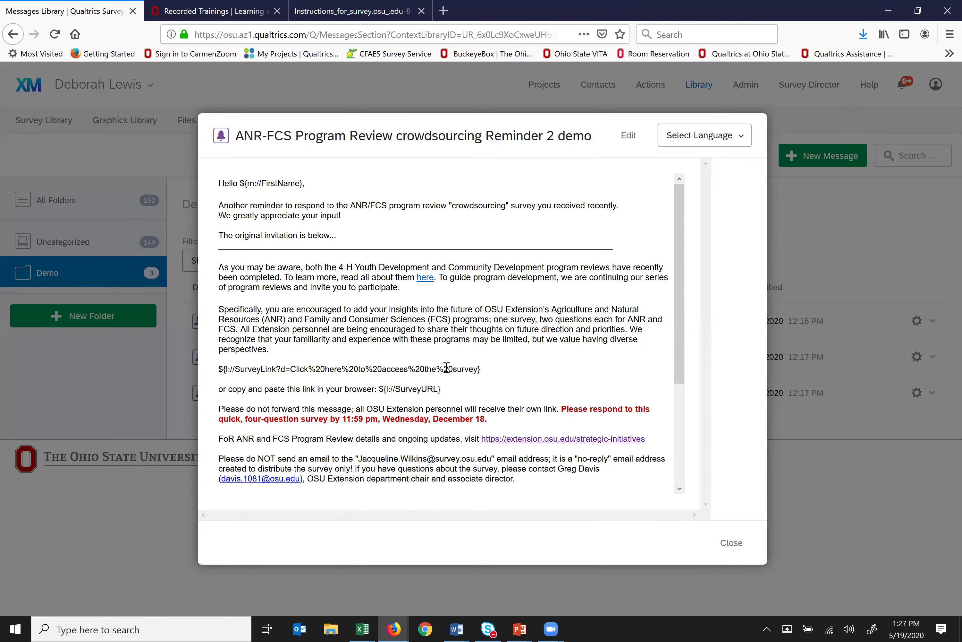
left_click_drag(218, 204, 359, 226)
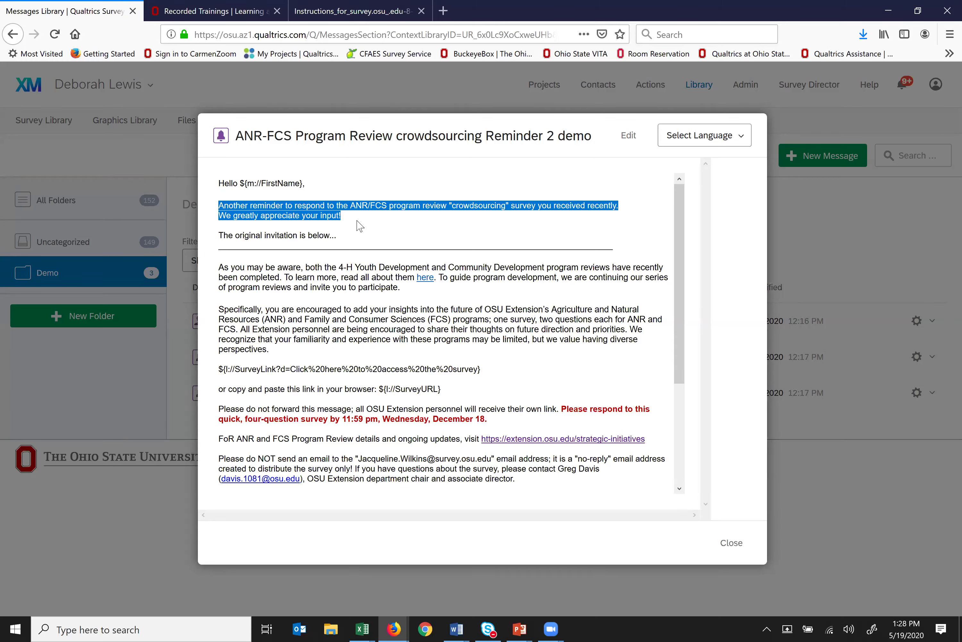
left_click(736, 550)
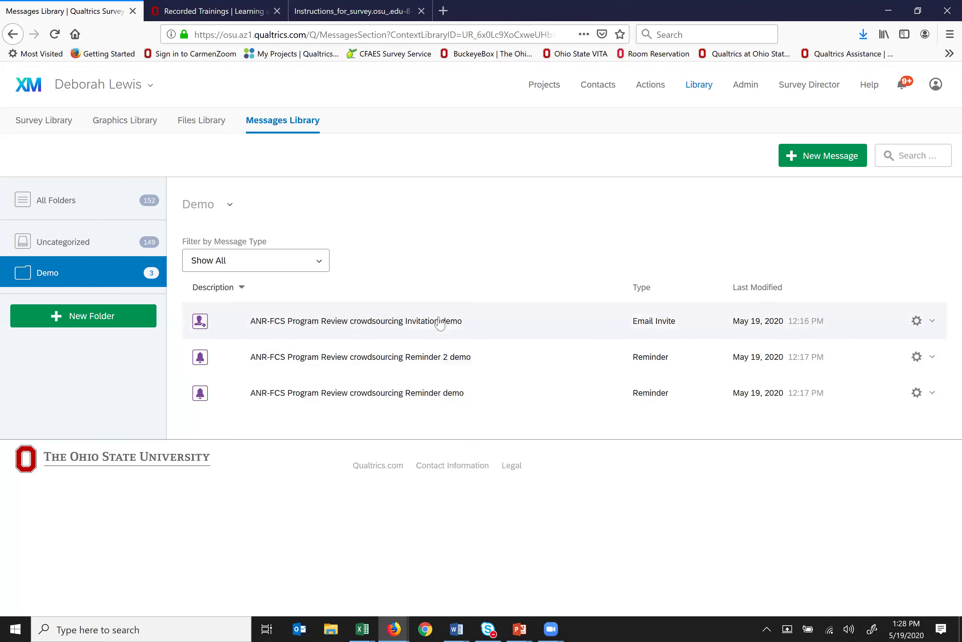
left_click(543, 327)
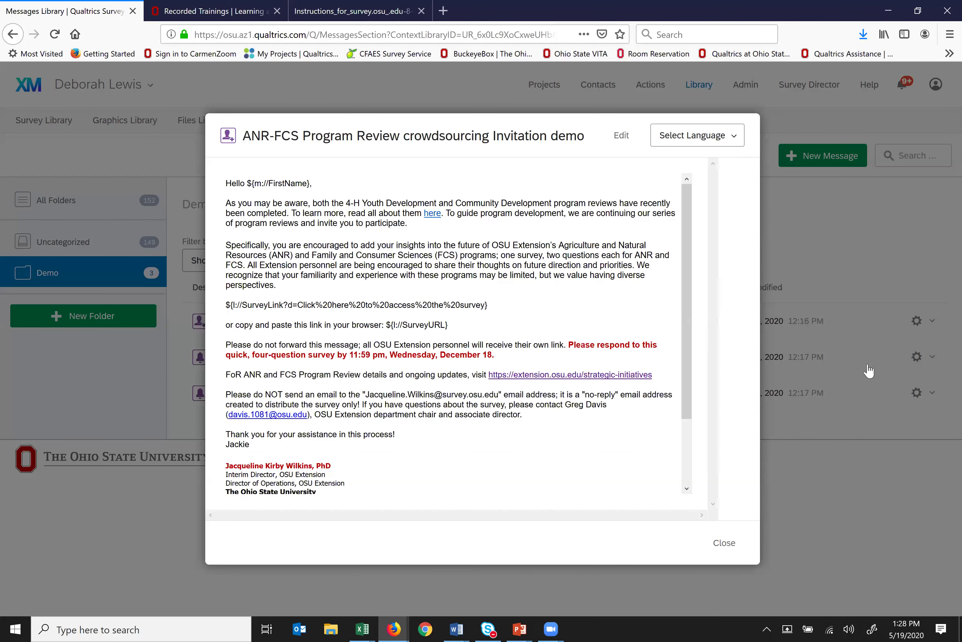
key("Escape")
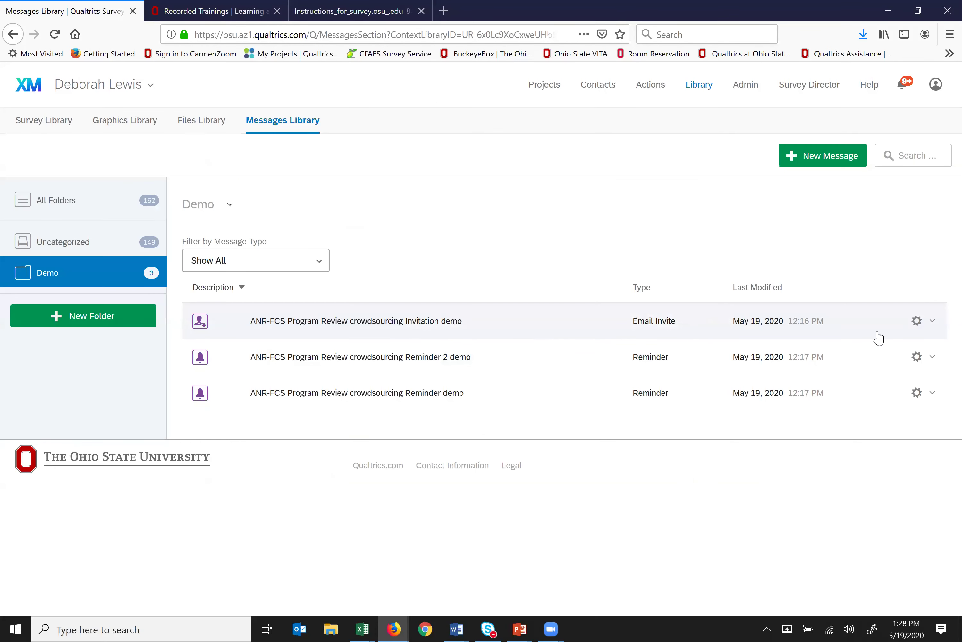
Copy the invitation as a Reminder Emails message described 'ANR-FCS Program Review crowdsourcing reminder 3 demo'
left_click(932, 326)
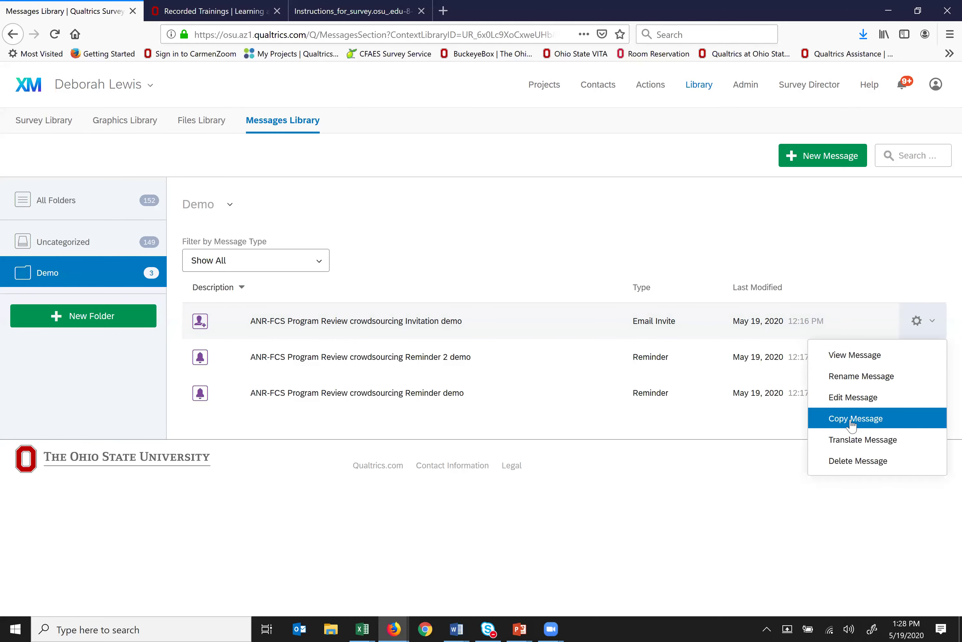
left_click(843, 417)
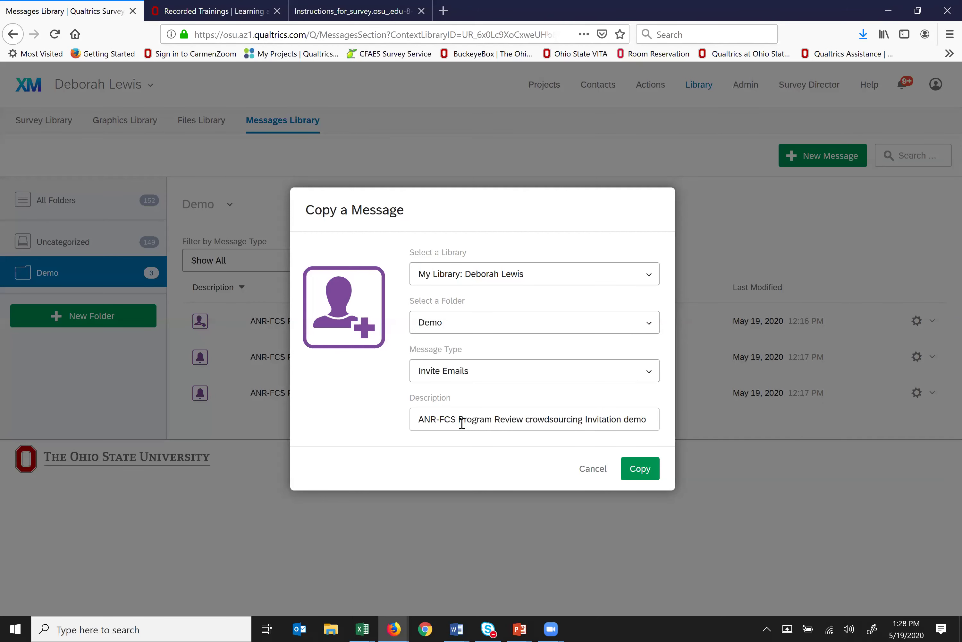
left_click(487, 376)
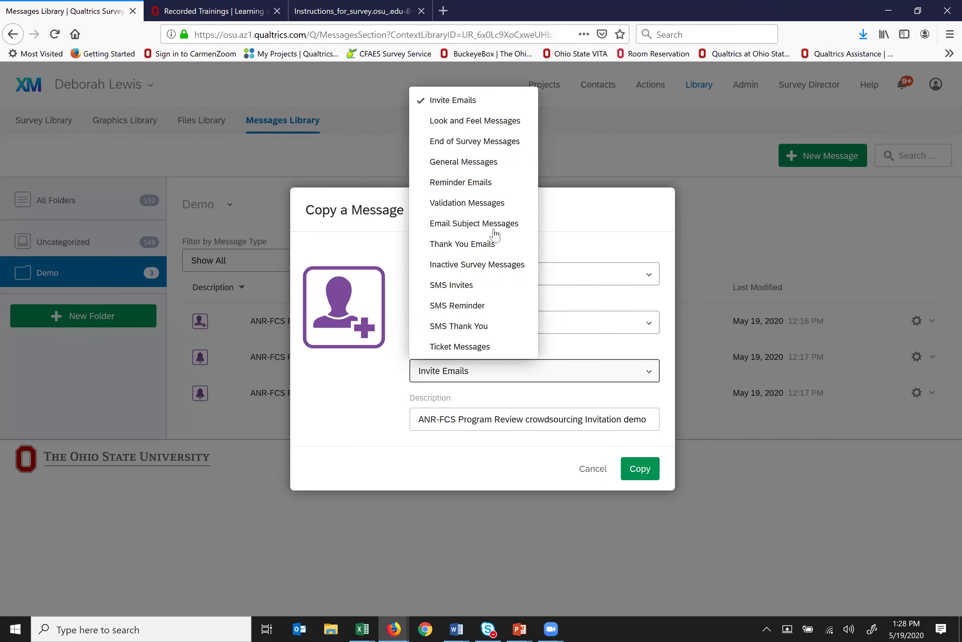
left_click(495, 190)
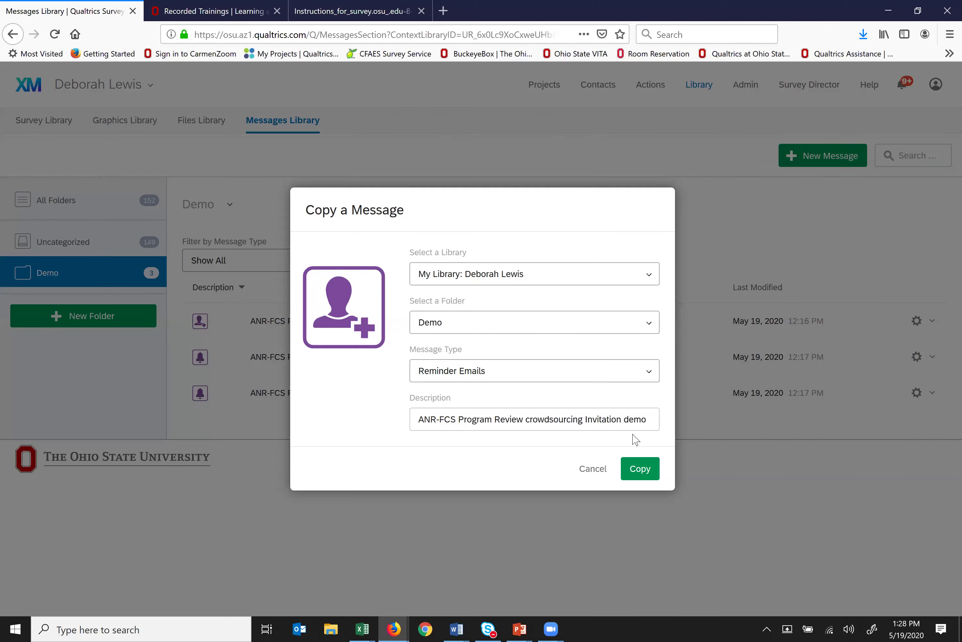
left_click(624, 420)
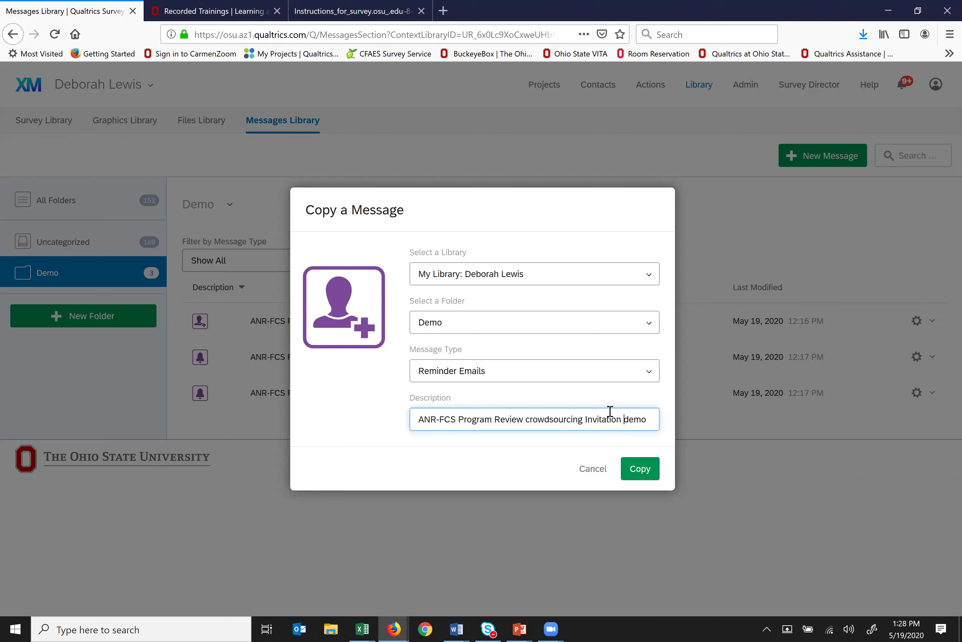
key("BackSpace")
key("BackSpace")
key("BackSpace")
key("BackSpace")
key("BackSpace")
key("BackSpace")
key("BackSpace")
key("BackSpace")
key("BackSpace")
key("BackSpace")
key("BackSpace")
type("reminder")
type(" 2")
key("BackSpace")
key("BackSpace")
key("BackSpace")
type("3")
left_click(622, 417)
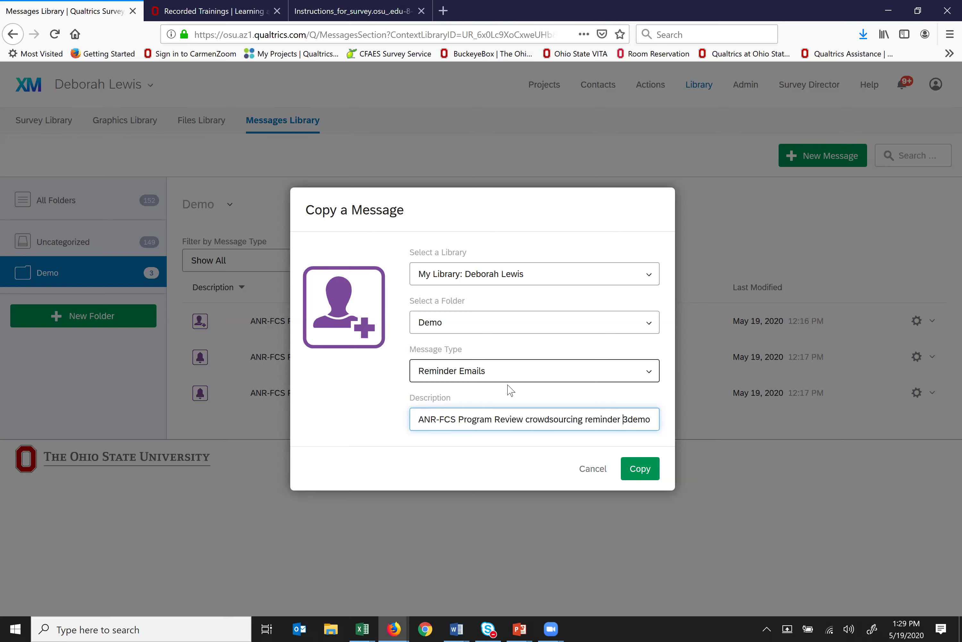
left_click(628, 419)
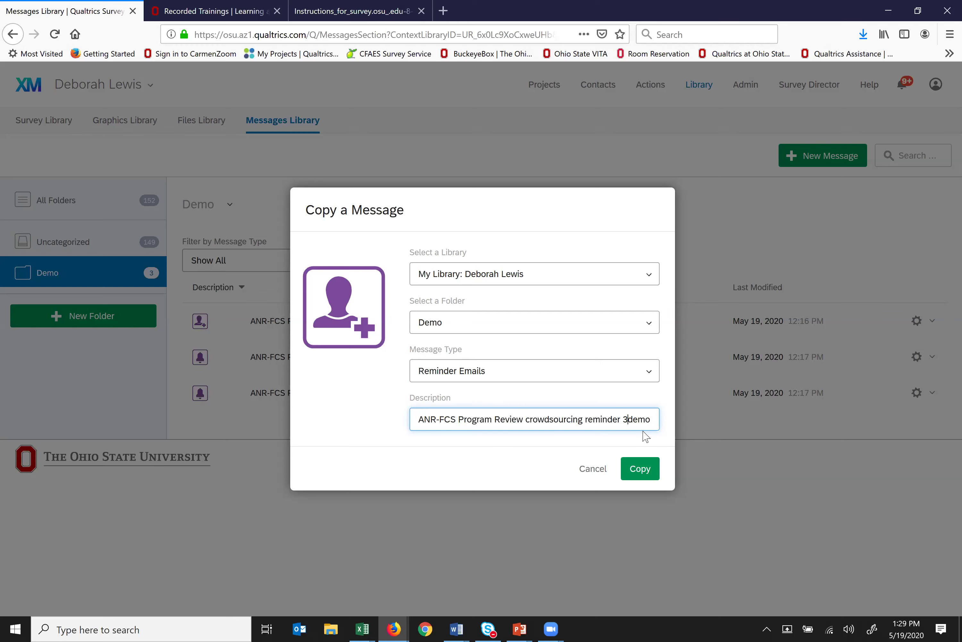
left_click(641, 469)
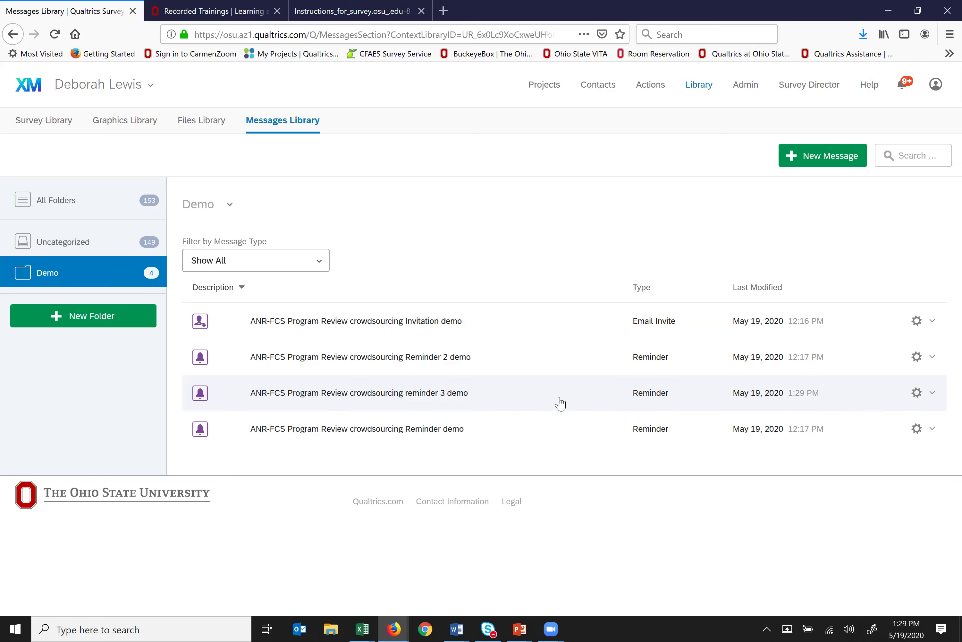
Open reminder 3 demo for editing, add a blank line after the greeting, then cancel without saving
left_click(350, 392)
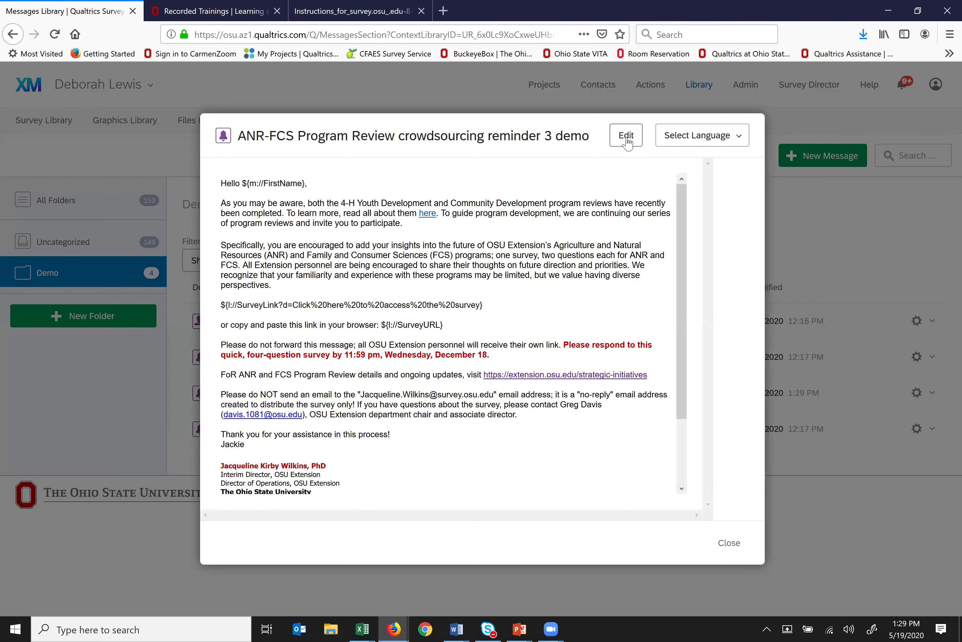
left_click(627, 138)
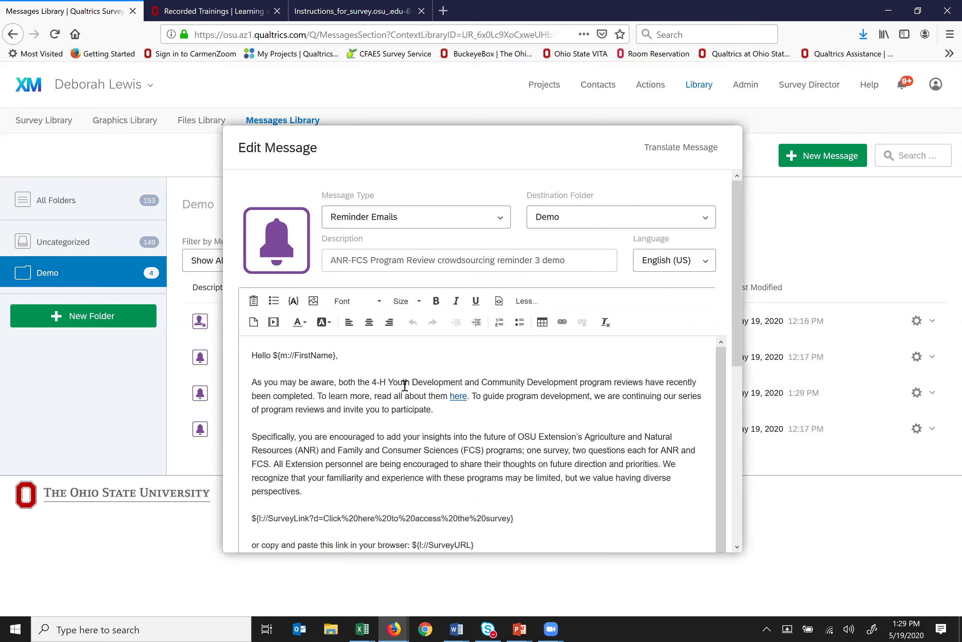
scroll(404, 385, "down", 1)
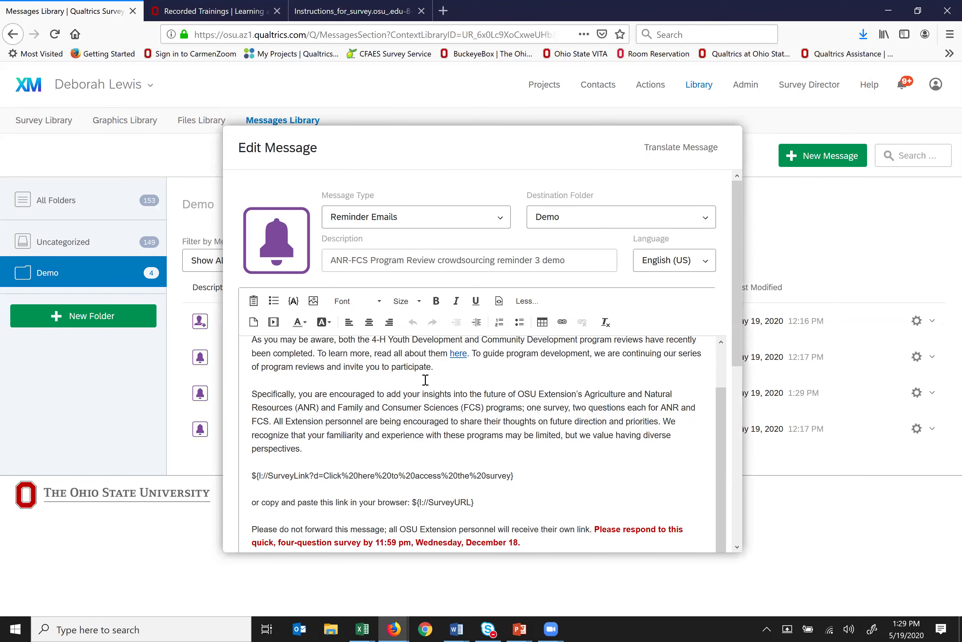
scroll(426, 379, "down", 8)
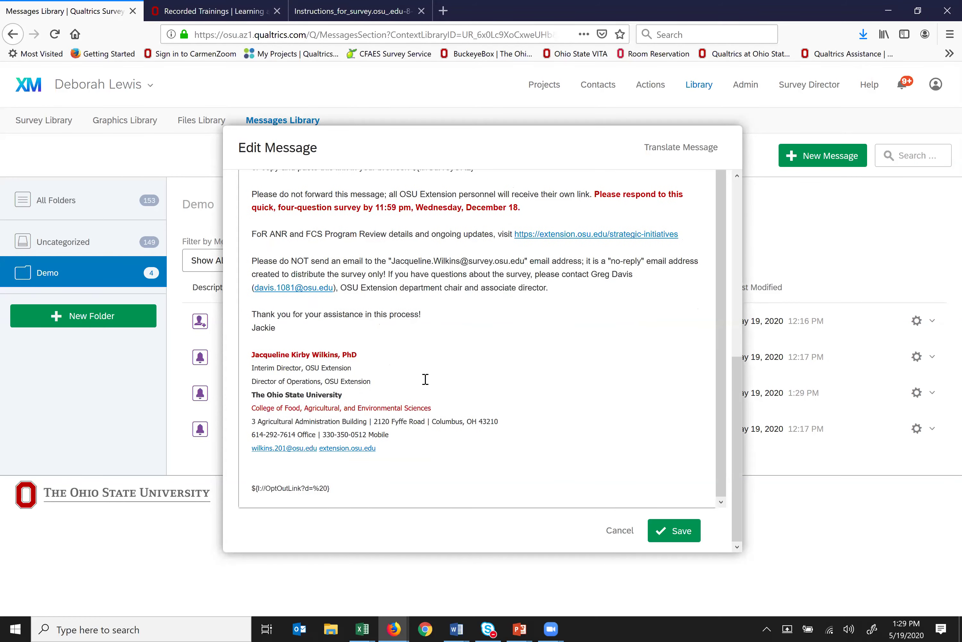
scroll(507, 400, "up", 5)
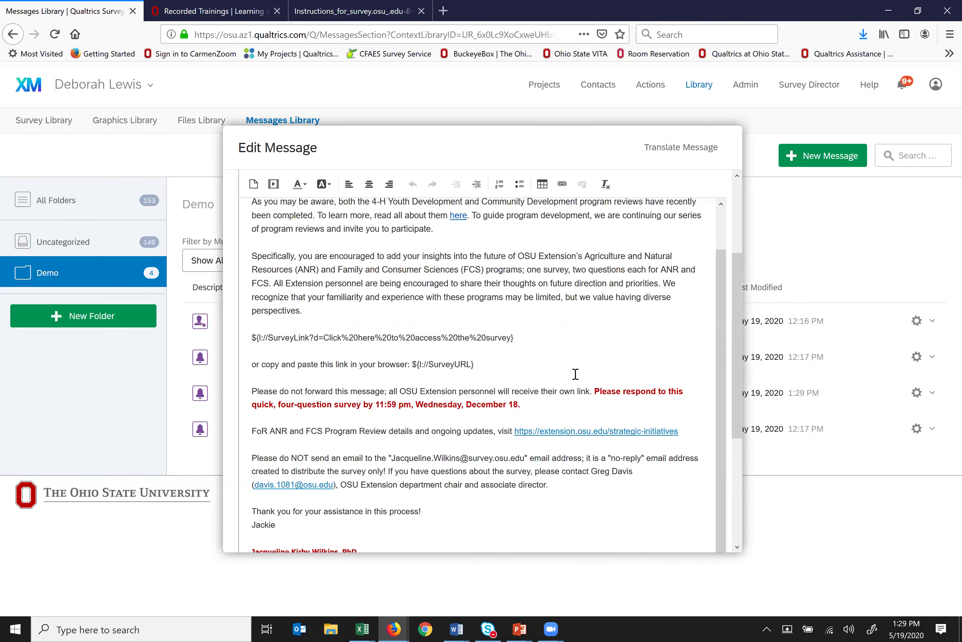
scroll(576, 374, "up", 4)
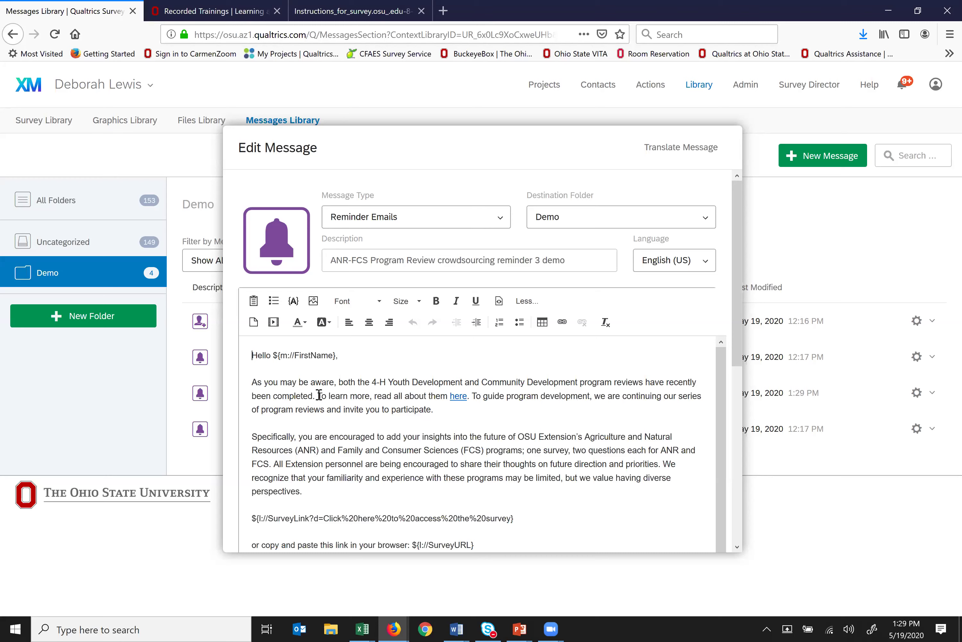
left_click(251, 381)
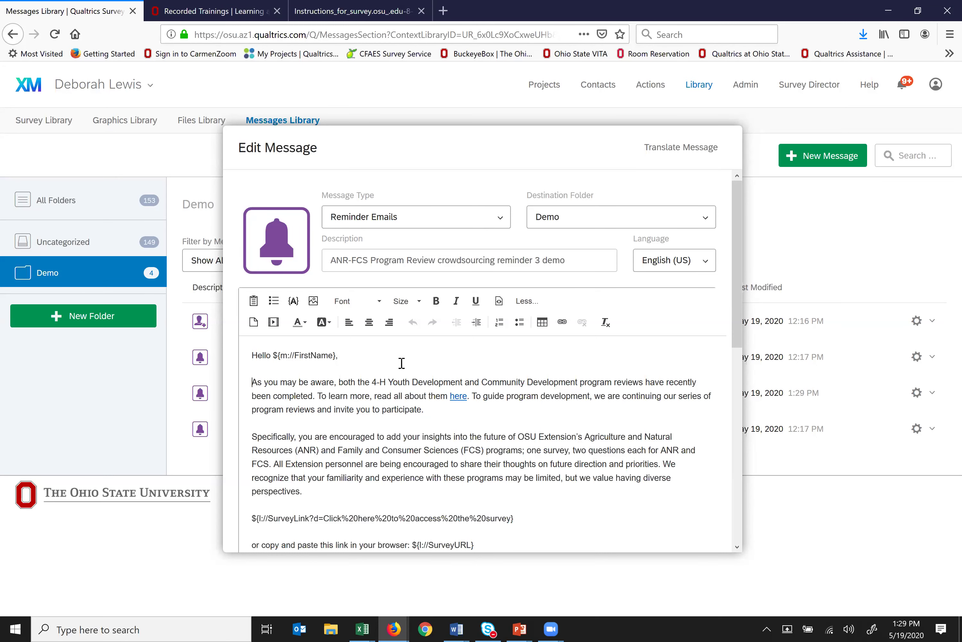
key("Return")
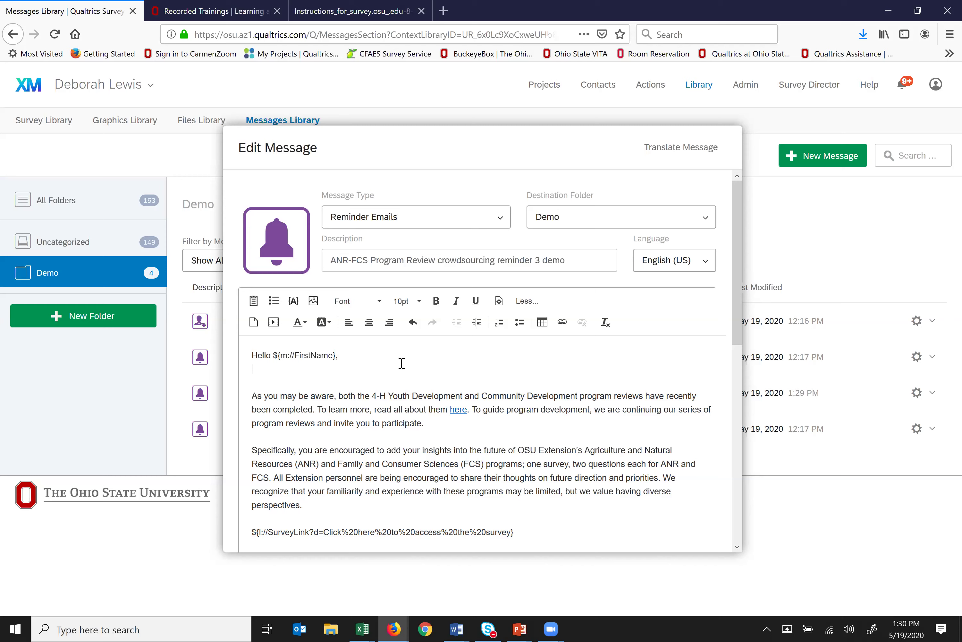
scroll(619, 539, "down", 10)
left_click(619, 532)
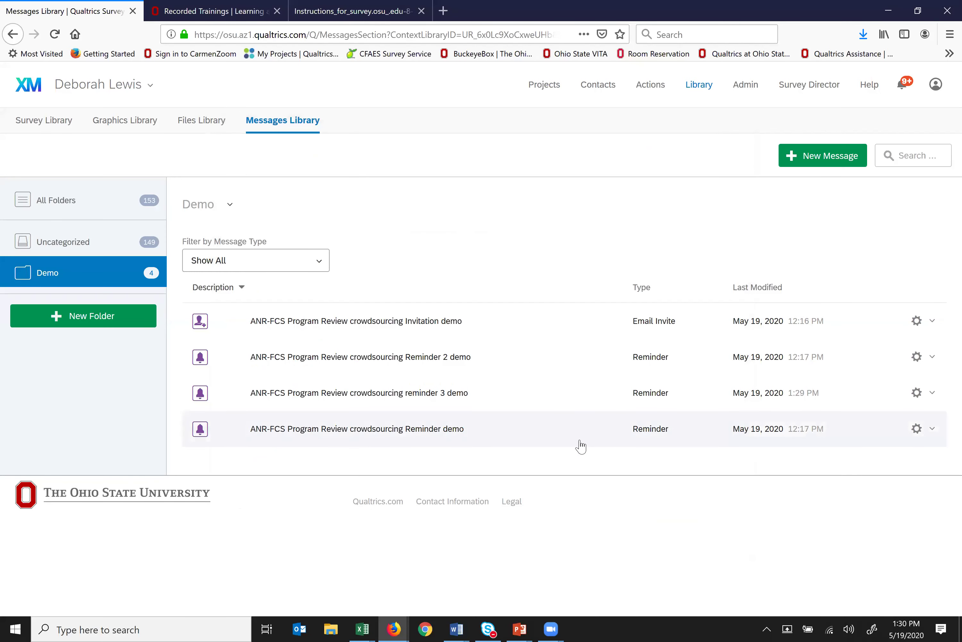
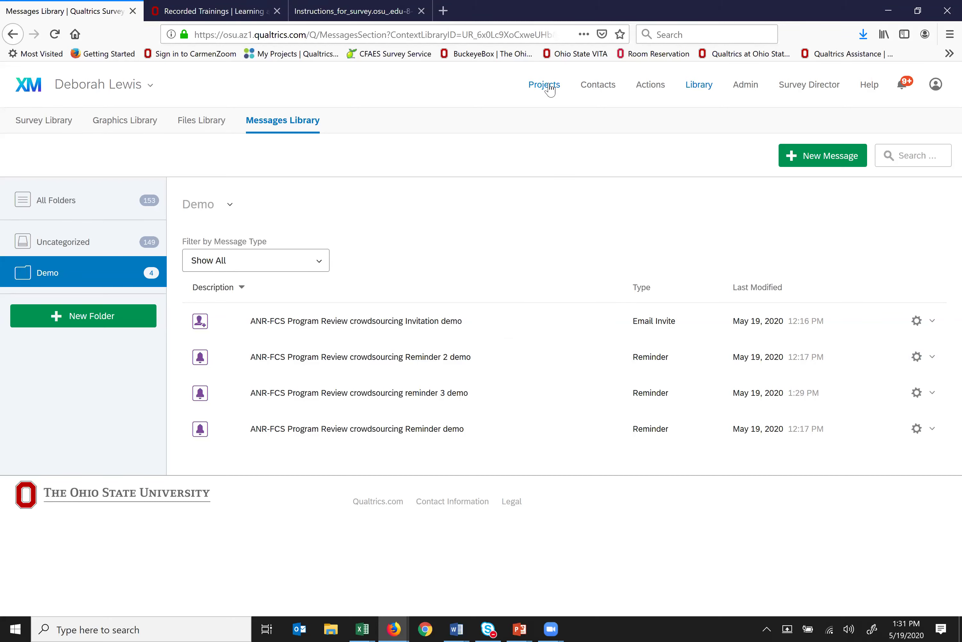
Open the Untitled Project survey from the Projects list in the survey editor
left_click(549, 86)
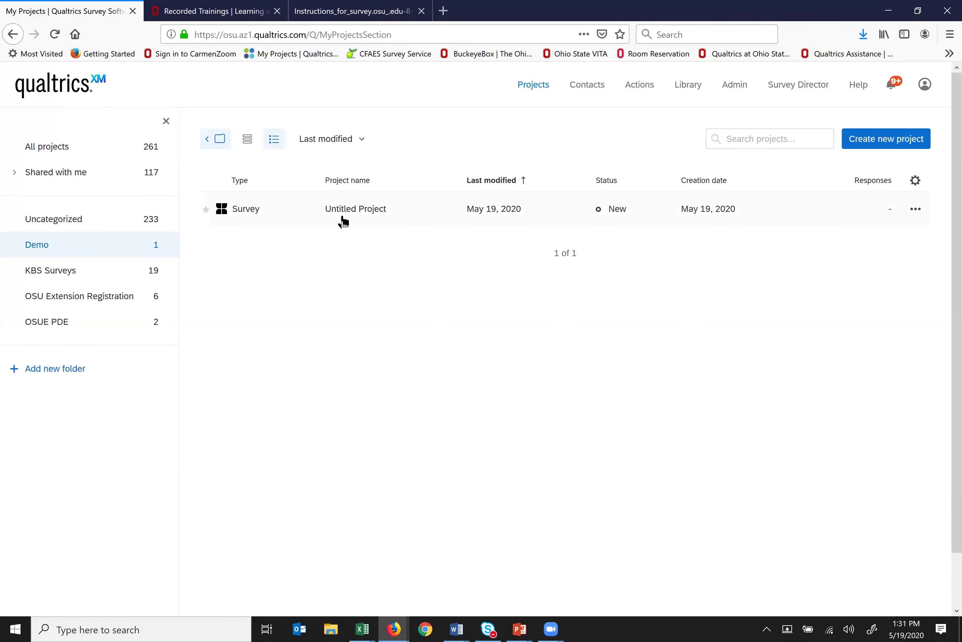
left_click(432, 215)
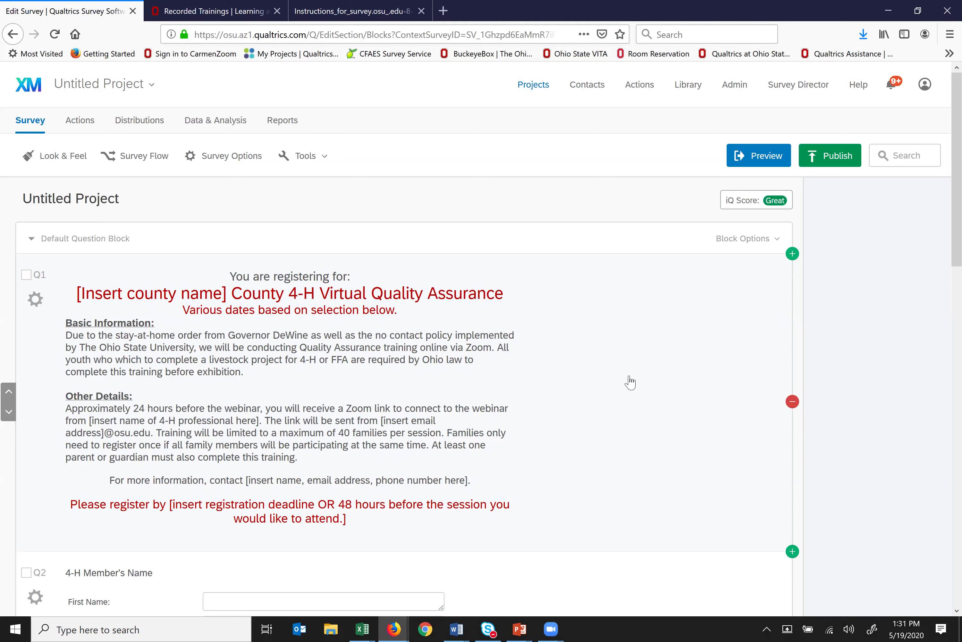
scroll(630, 382, "down", 1)
scroll(629, 382, "down", 5)
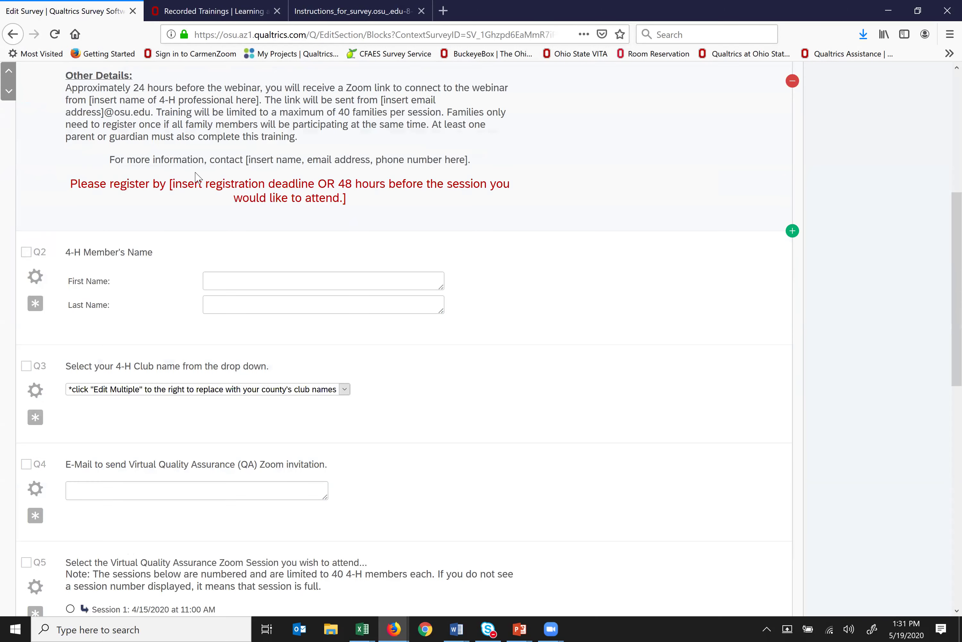
scroll(83, 124, "up", 5)
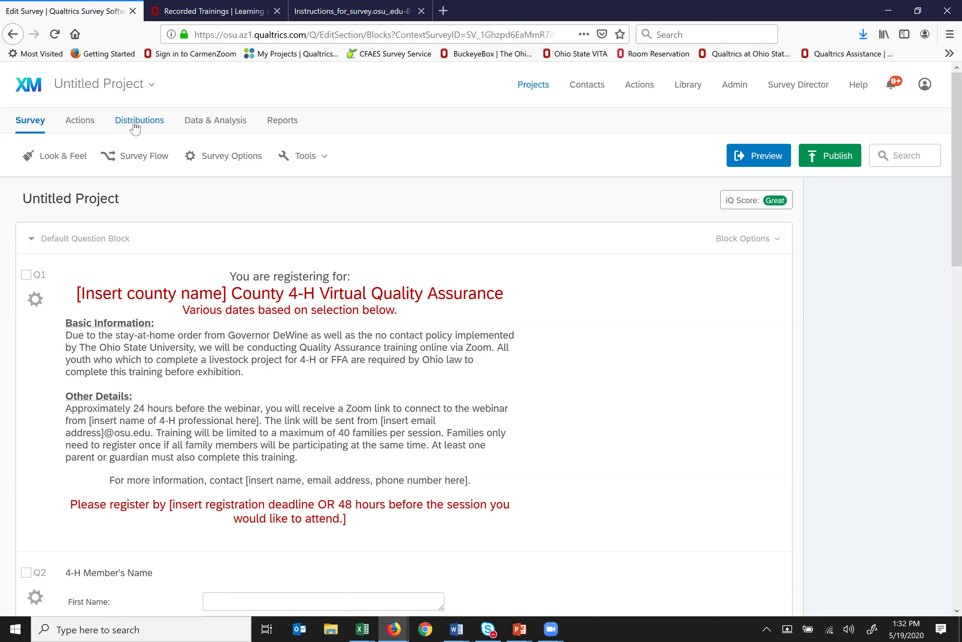
Start a new Compose Email invitation from the survey's Distributions tab
left_click(142, 124)
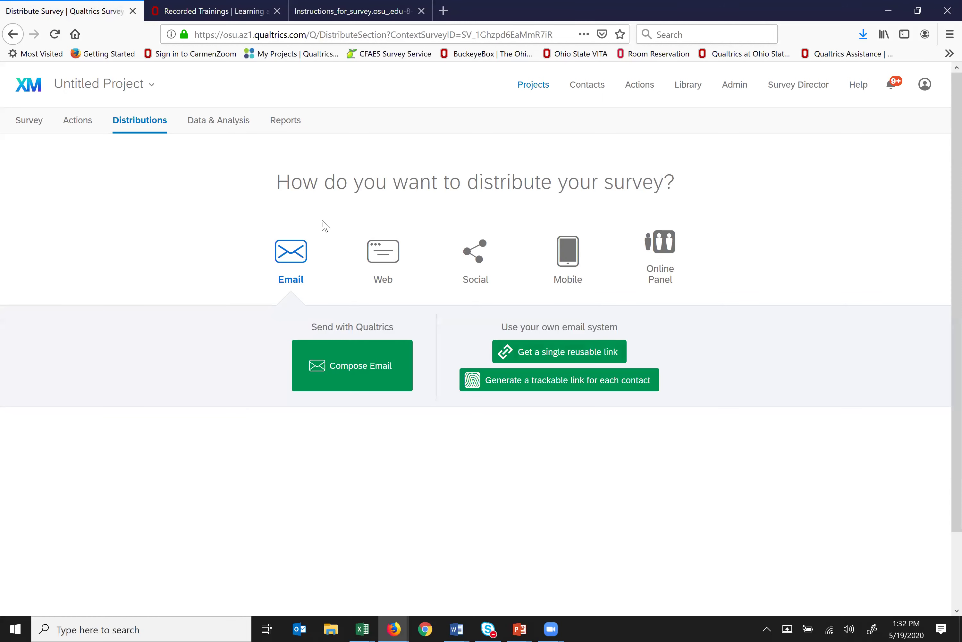
left_click(363, 375)
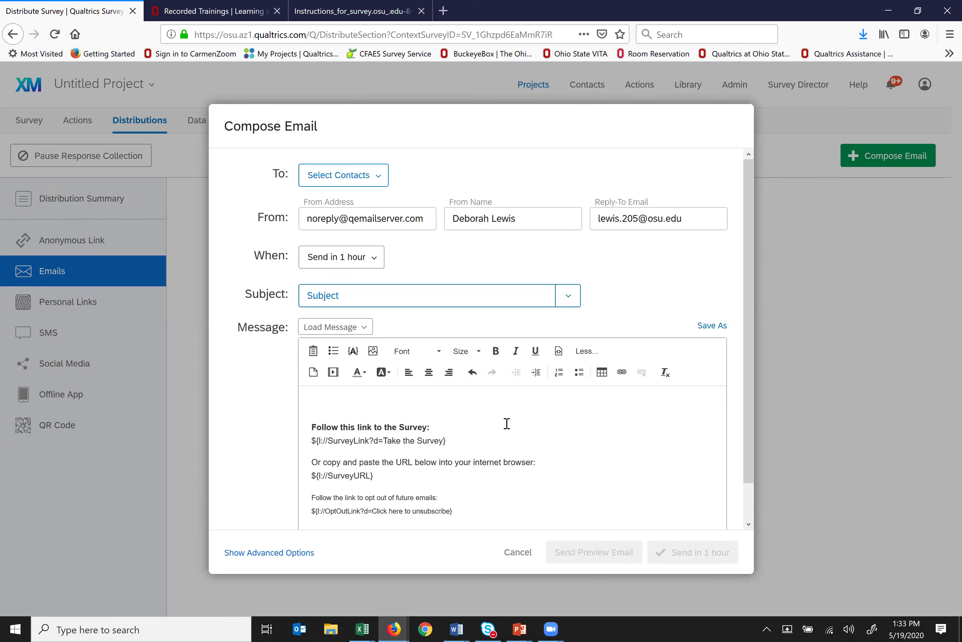
Pick one individual from a My Library contact list as recipient, then select the From Address
left_click(379, 178)
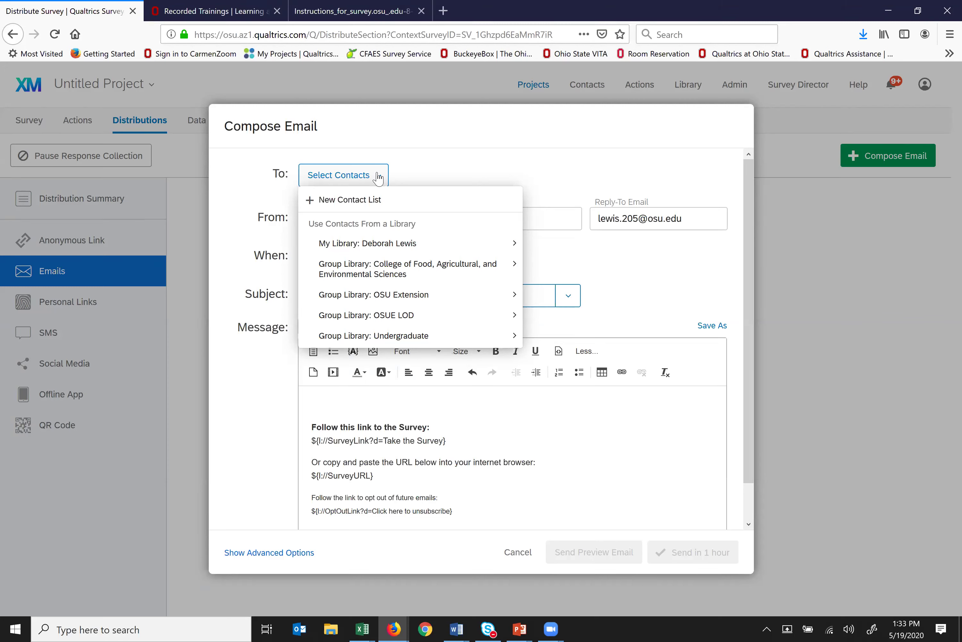
mouse_move(389, 249)
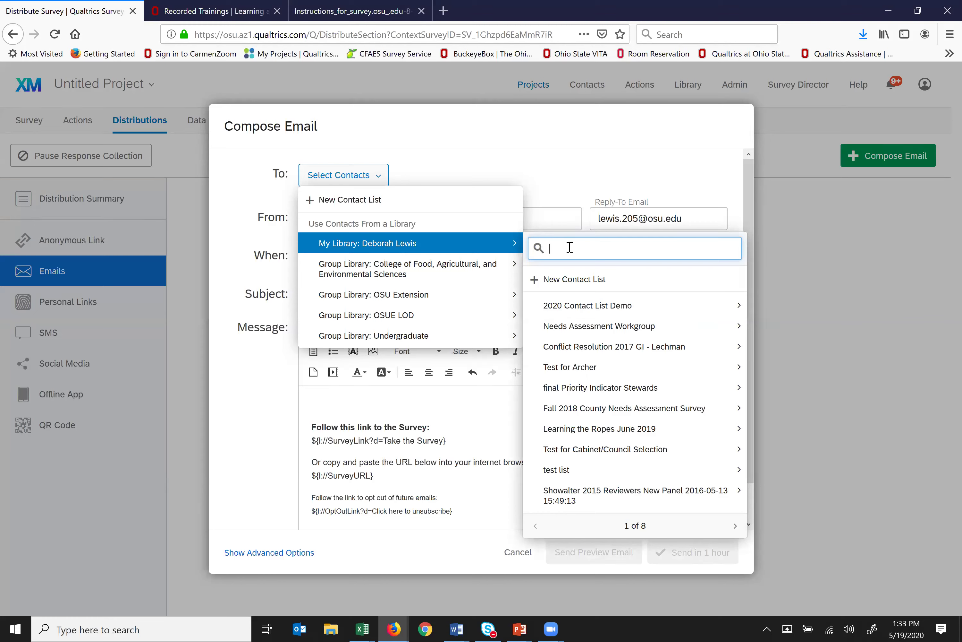
type("lewis")
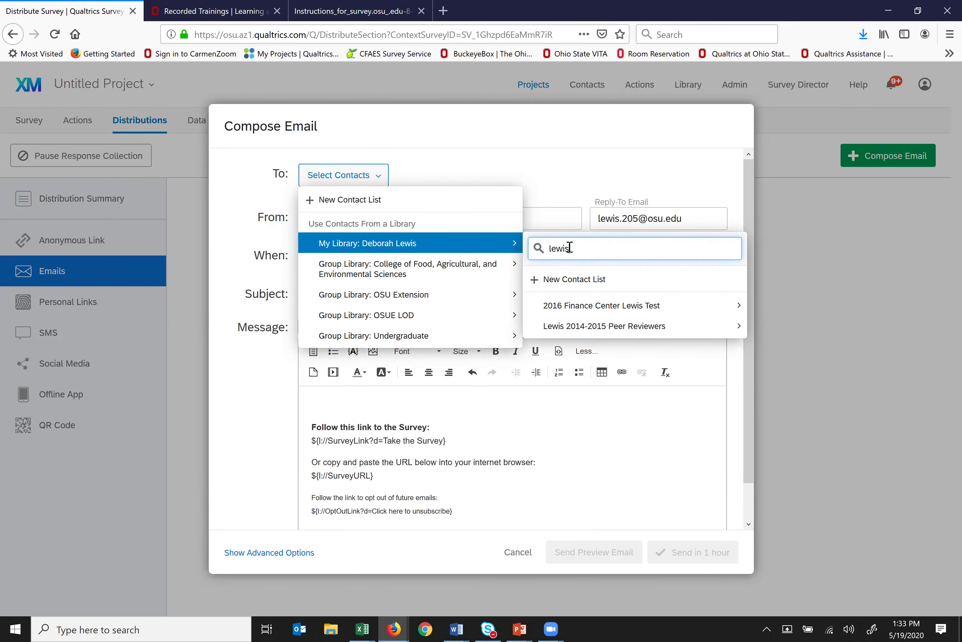
mouse_move(606, 316)
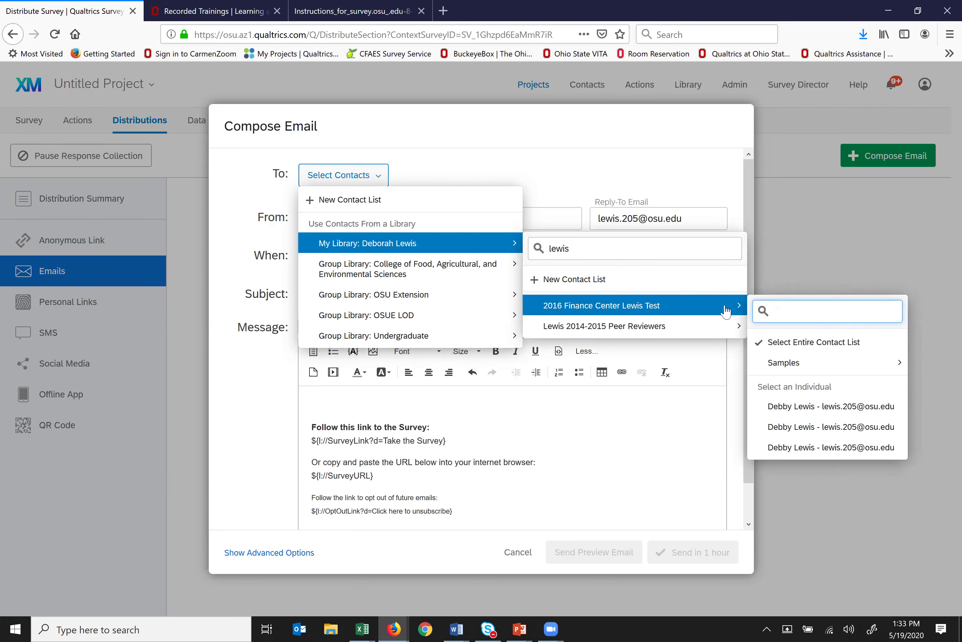
left_click(810, 408)
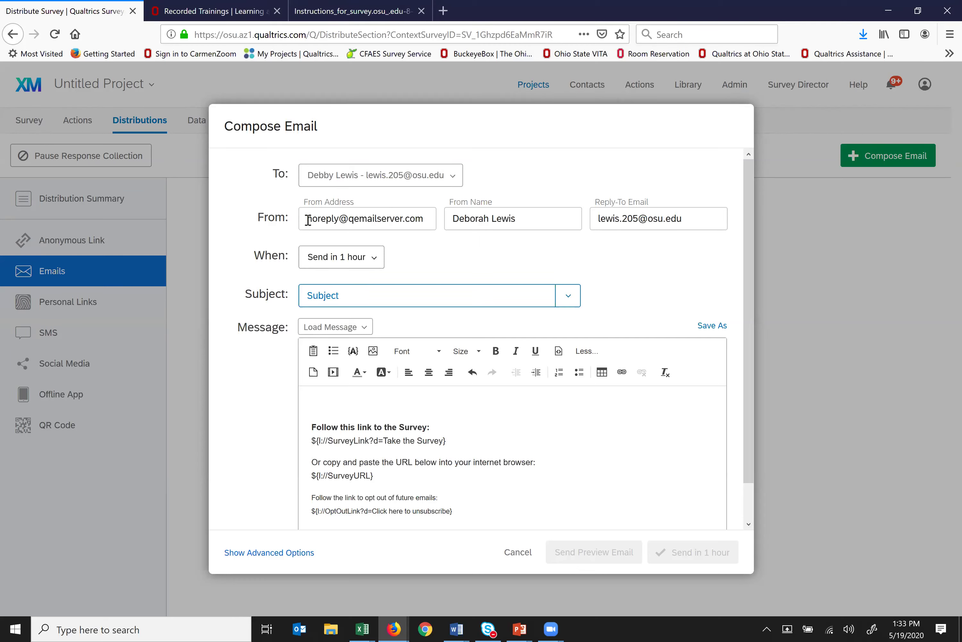
double_click(325, 218)
triple_click(424, 218)
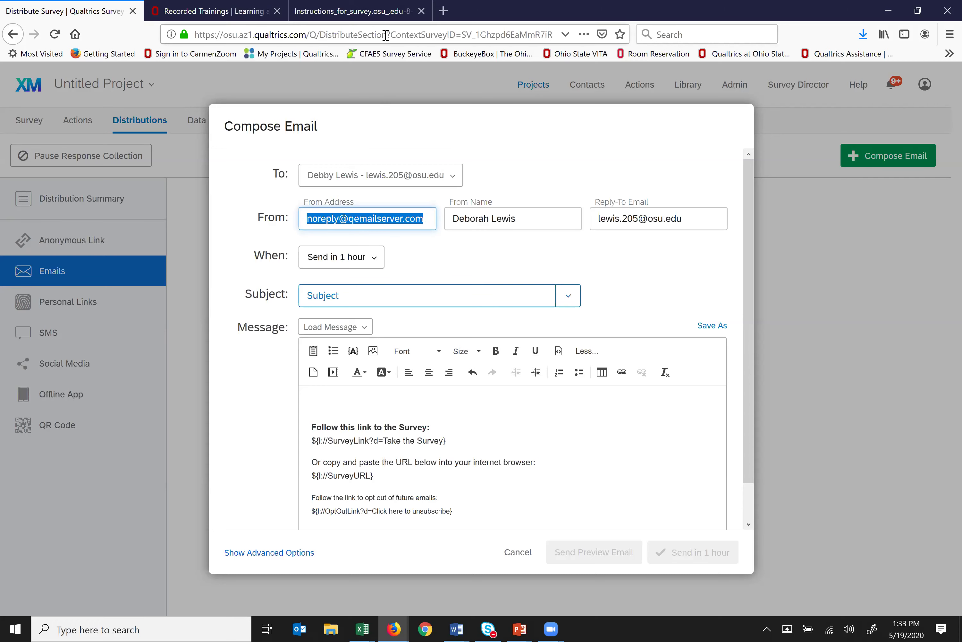
left_click(344, 8)
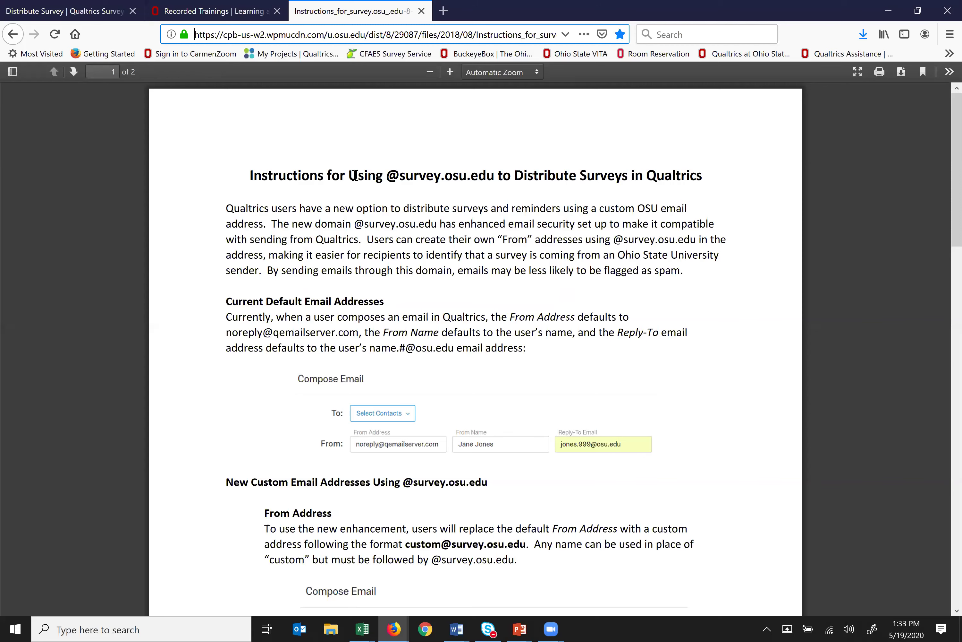
left_click_drag(386, 176, 495, 176)
key("ctrl+c")
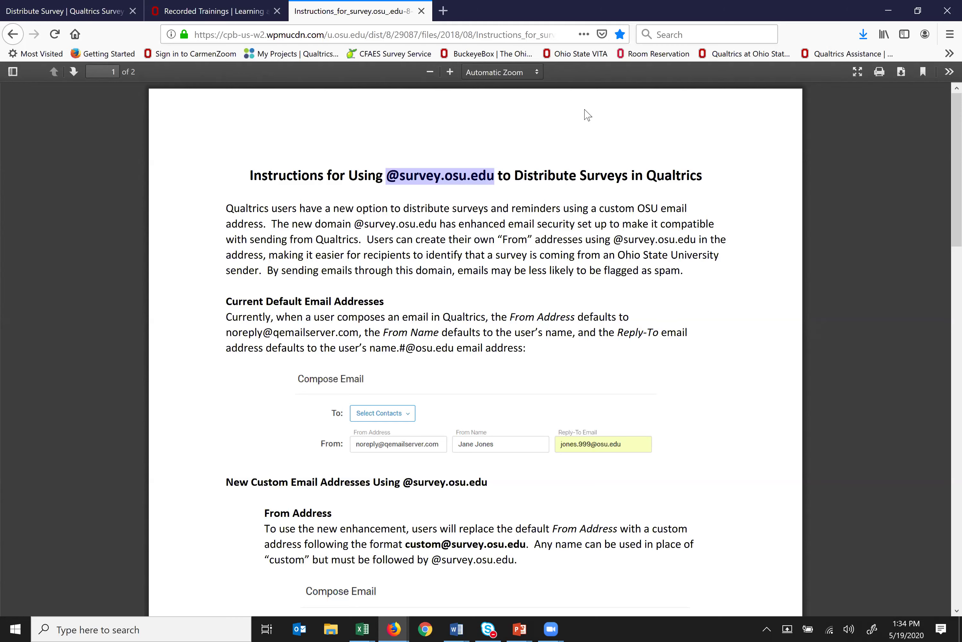
key("ctrl+shift+Tab")
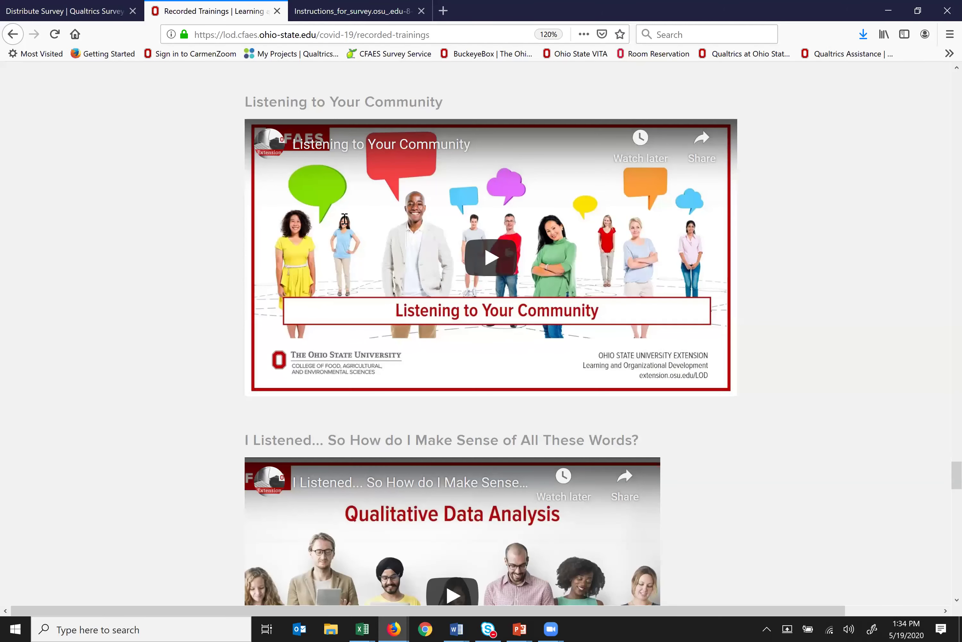
key("ctrl+shift+Tab")
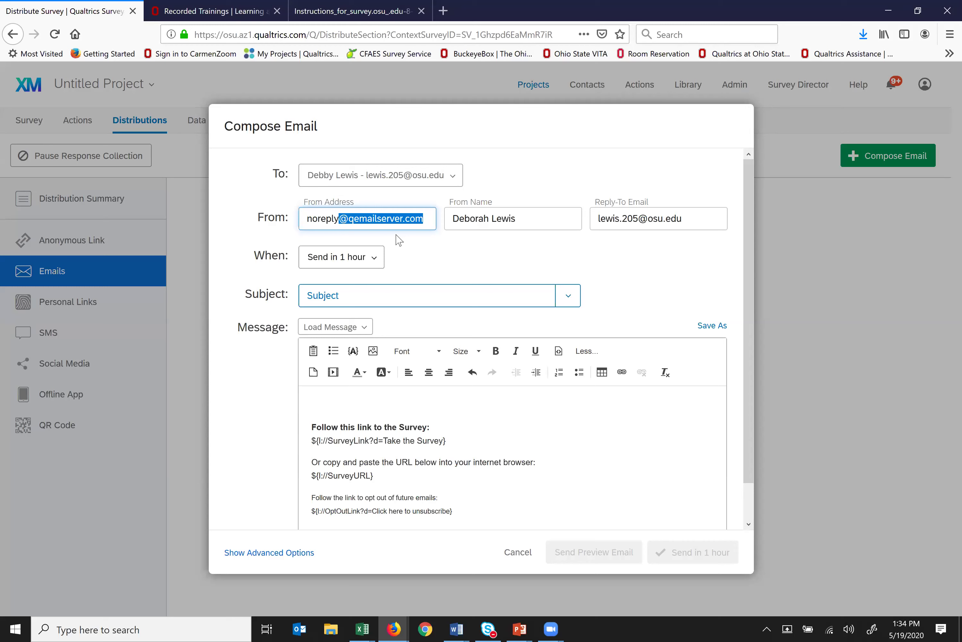
key("ctrl+v")
left_click_drag(339, 219, 286, 223)
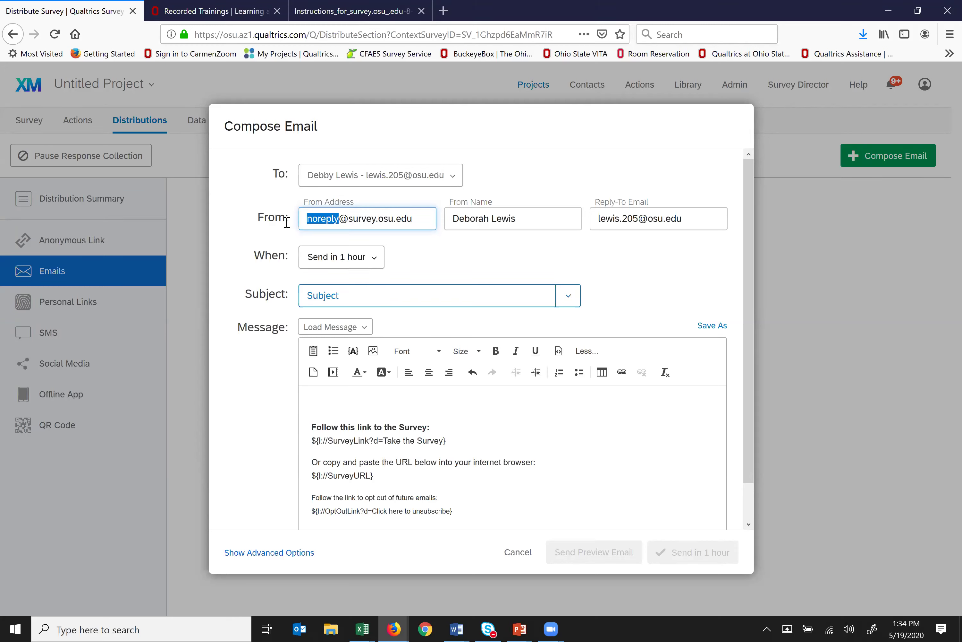
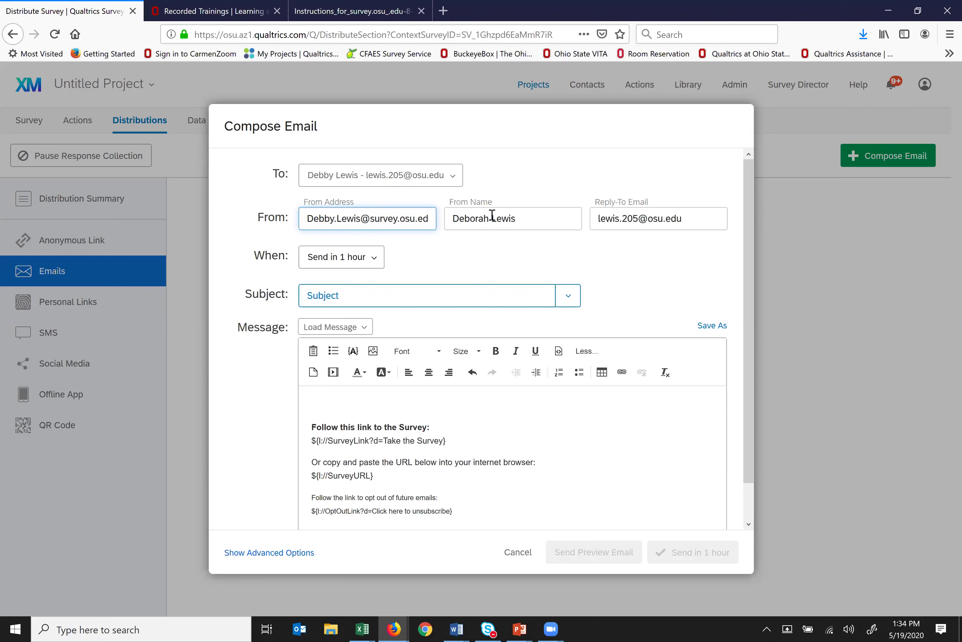
left_click_drag(468, 219, 492, 219)
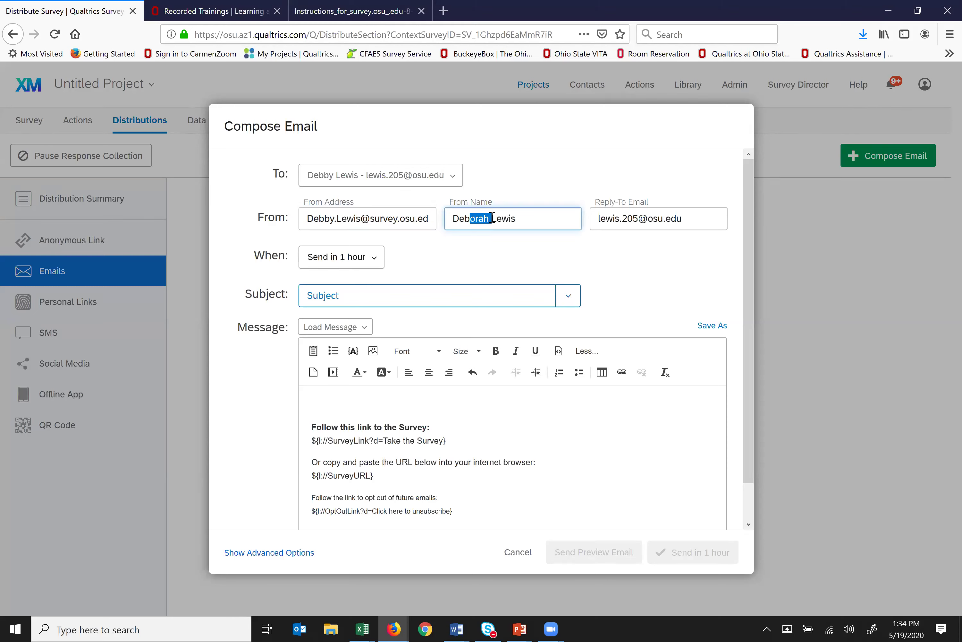
type("by")
triple_click(541, 222)
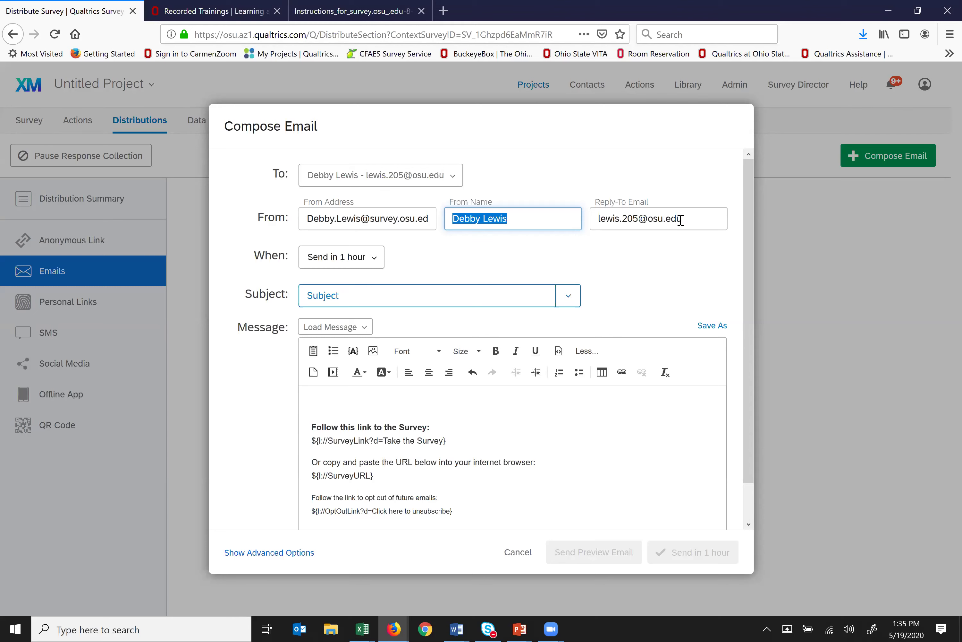
left_click(640, 219)
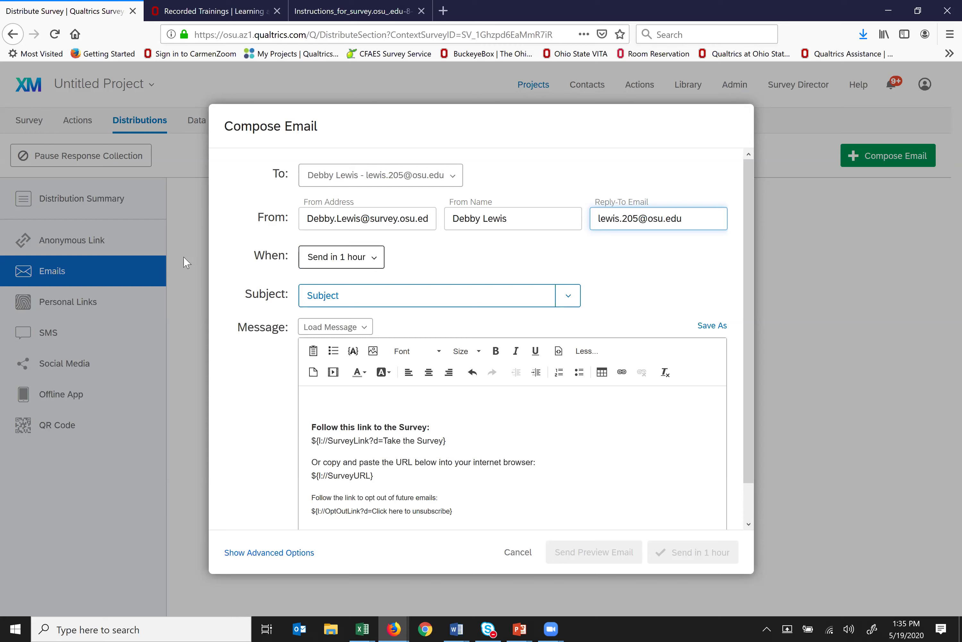
Change the schedule to Send Now and enter the subject 'Demo email invitation'
left_click(375, 259)
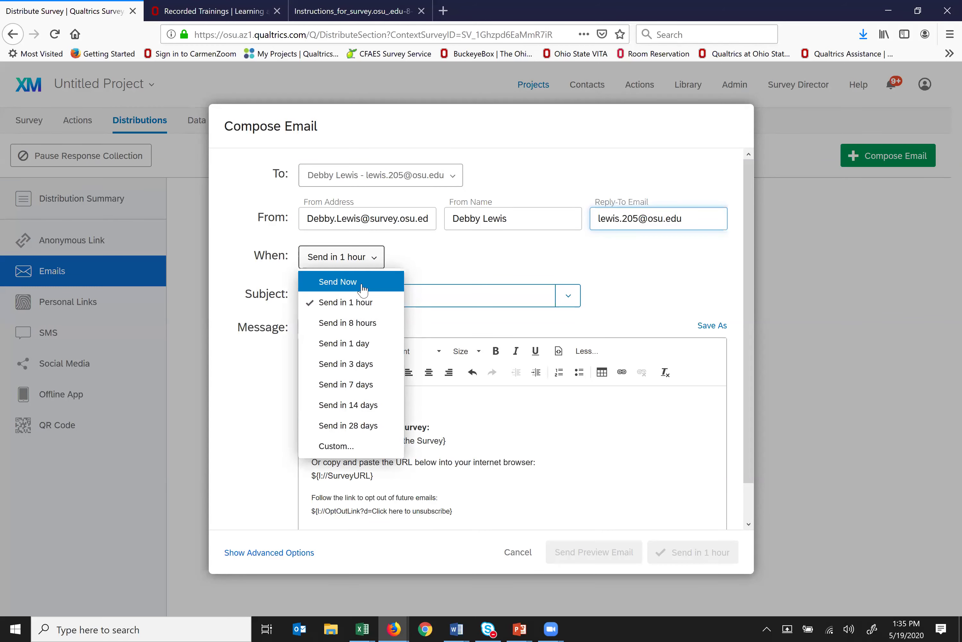
left_click(434, 259)
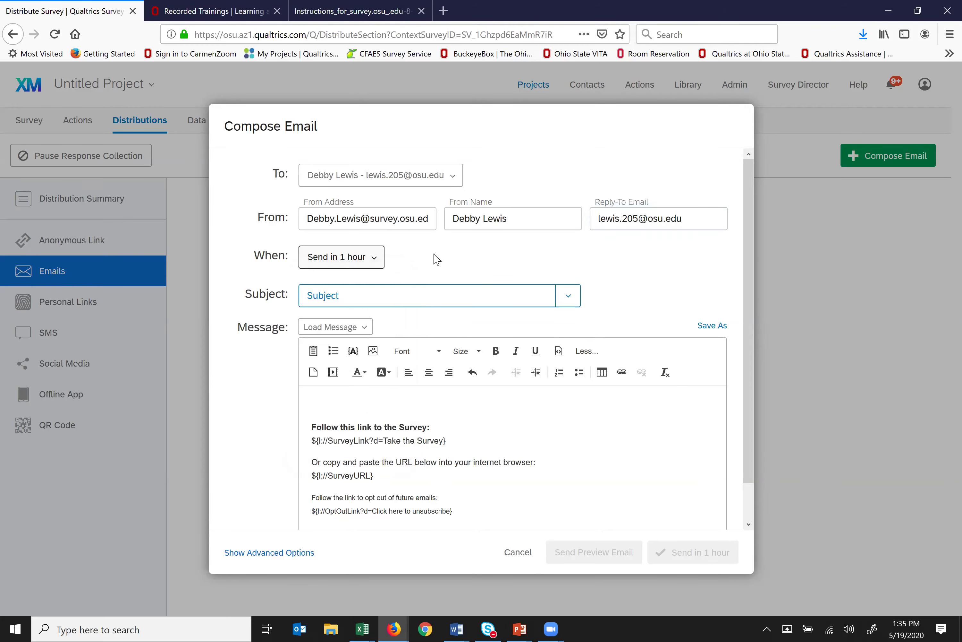
left_click(377, 258)
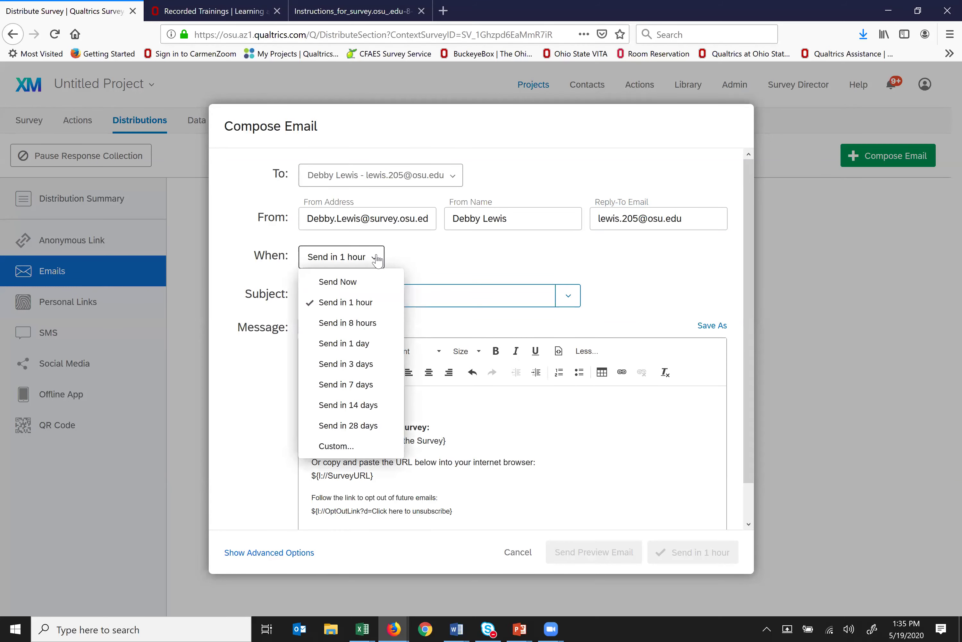
left_click(362, 281)
left_click(378, 296)
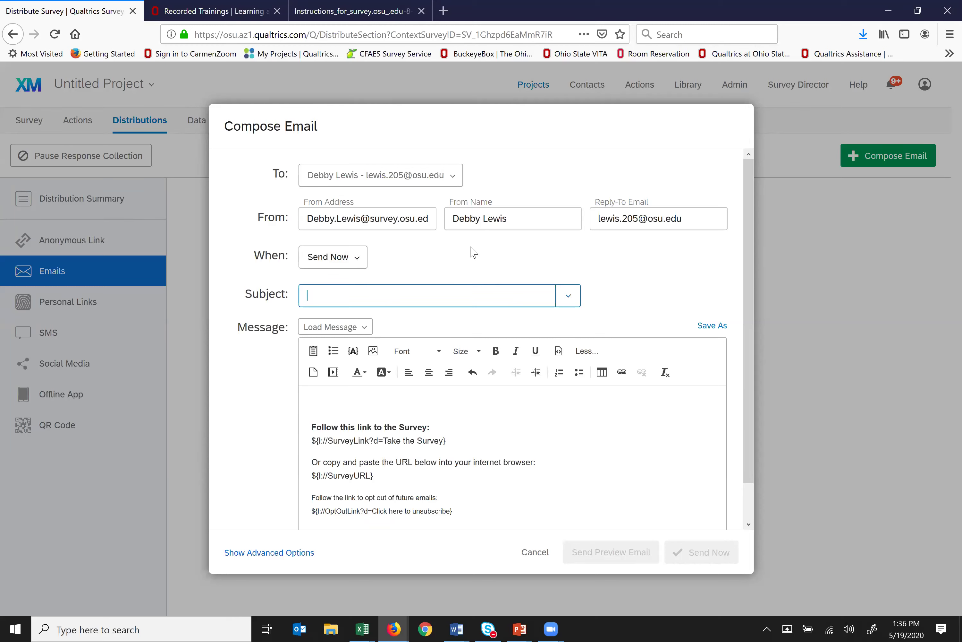
type("Demo")
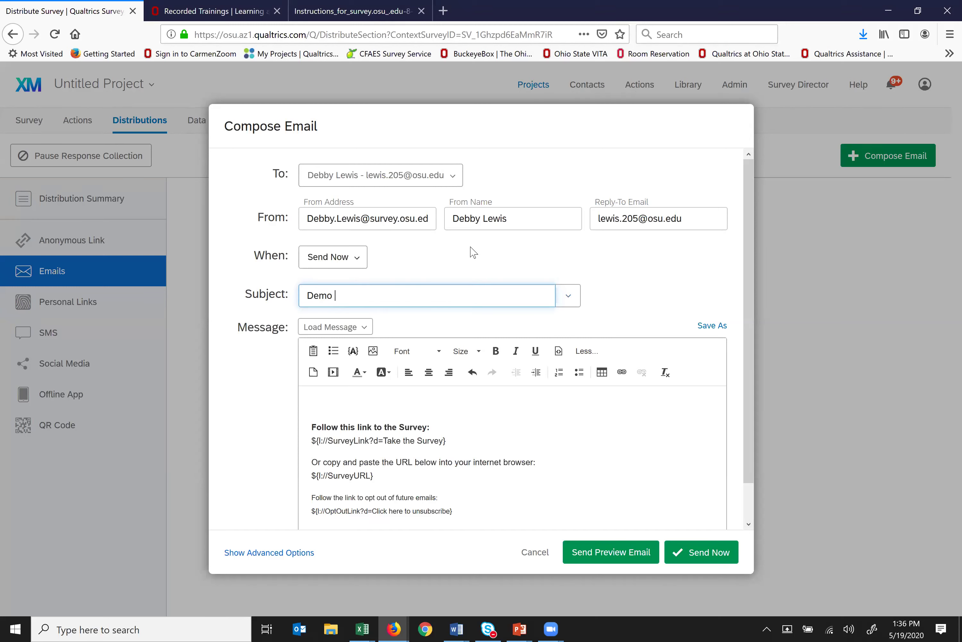
type(" email invitation")
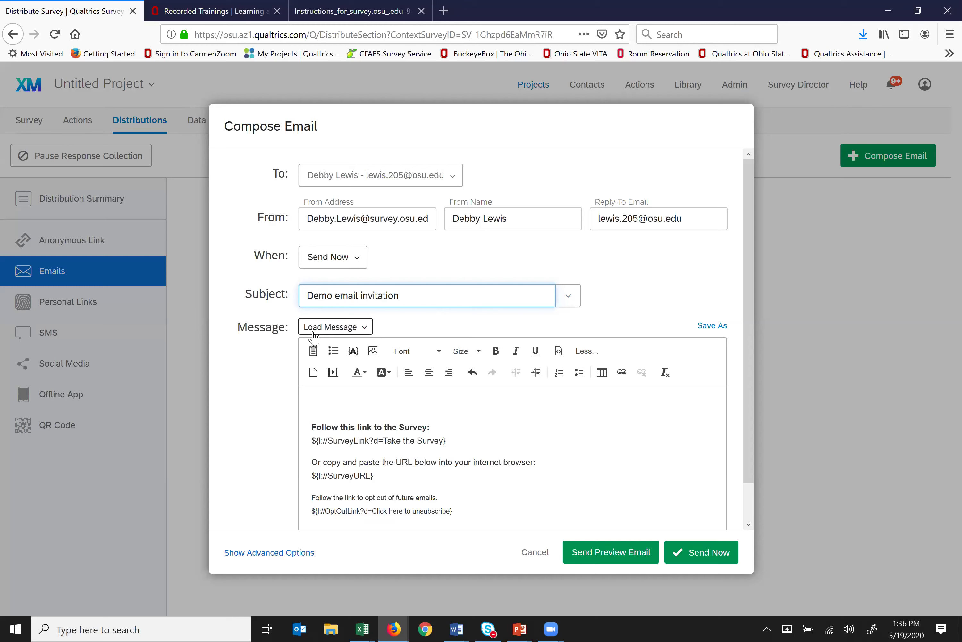
Load the ANR-FCS Program Review crowdsourcing Invitation message from My Library via a 'demo' search
left_click(366, 328)
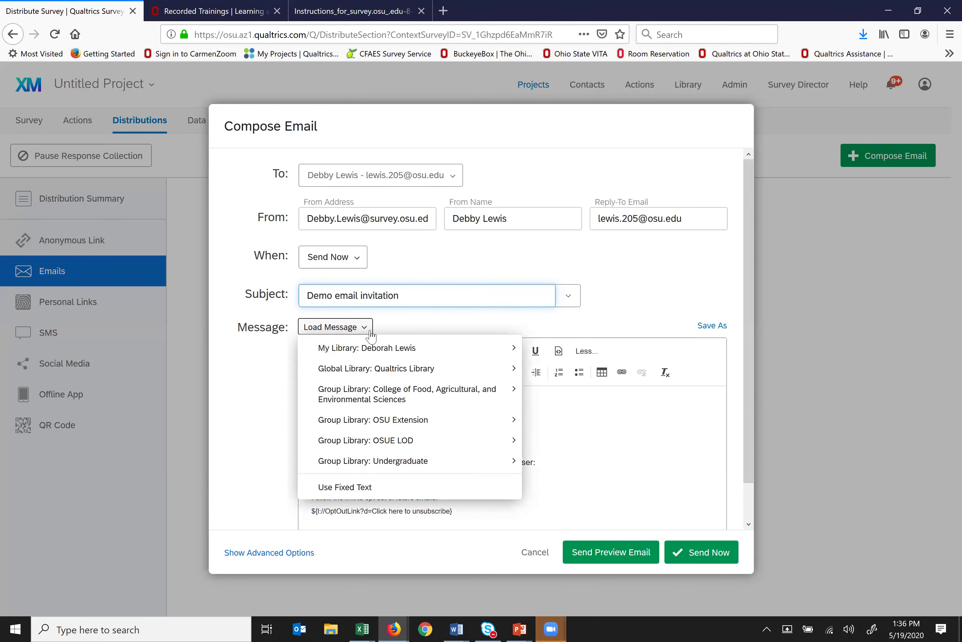
mouse_move(383, 350)
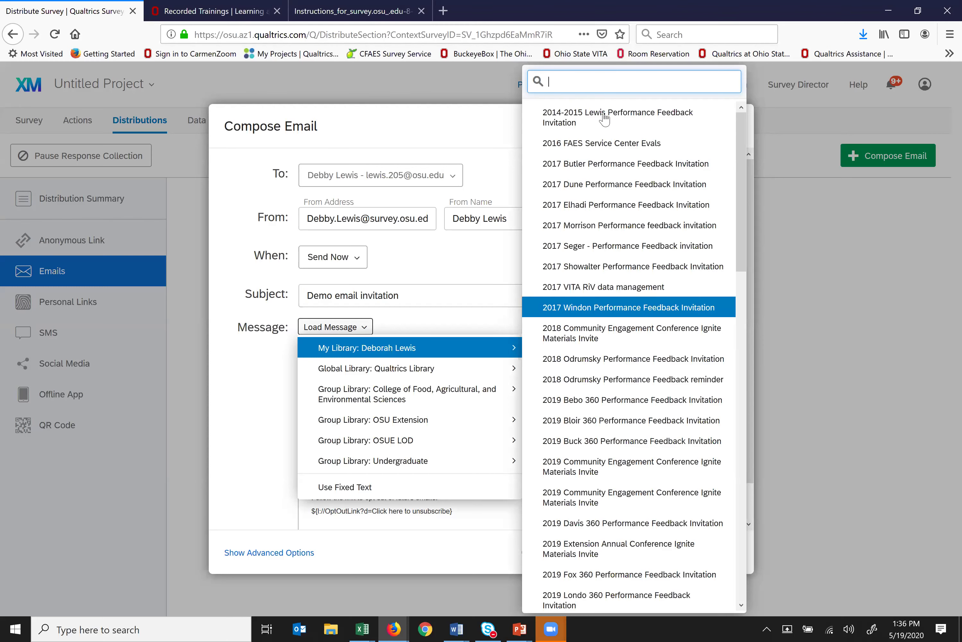
type("demo")
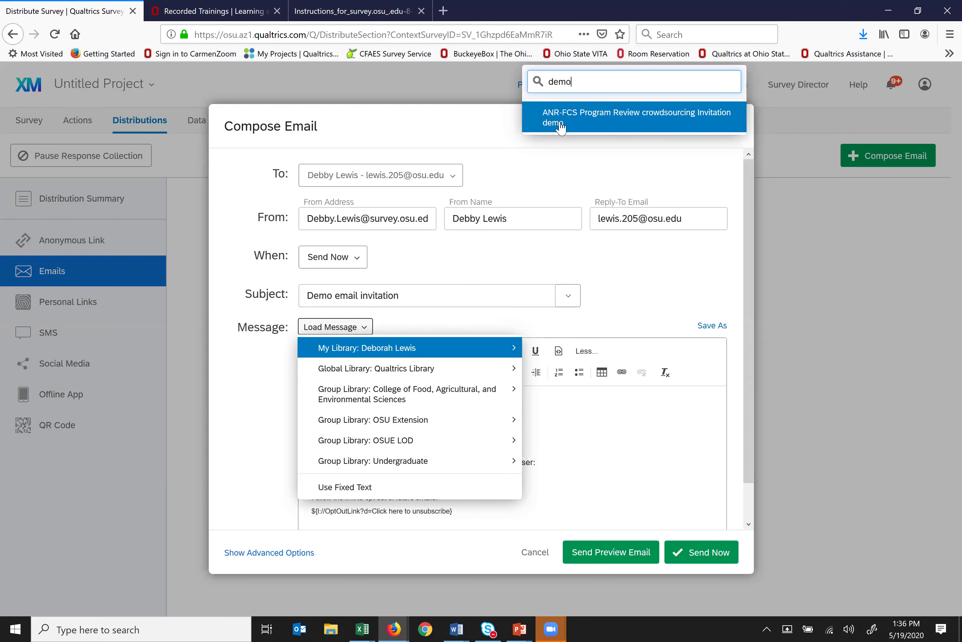
left_click(589, 131)
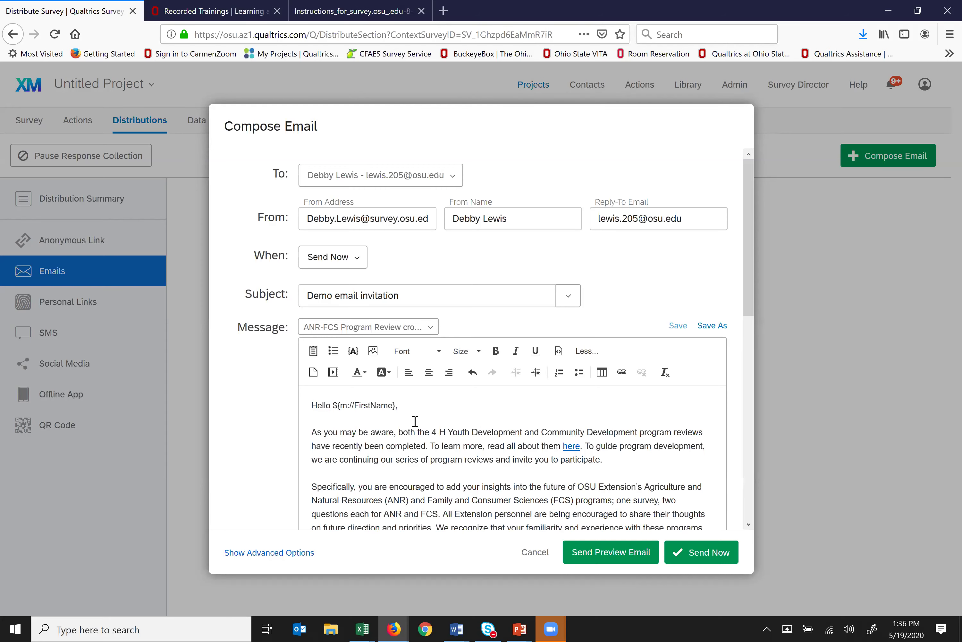
Review the loaded message and select the FirstName merge field after Hello
scroll(495, 310, "down", 5)
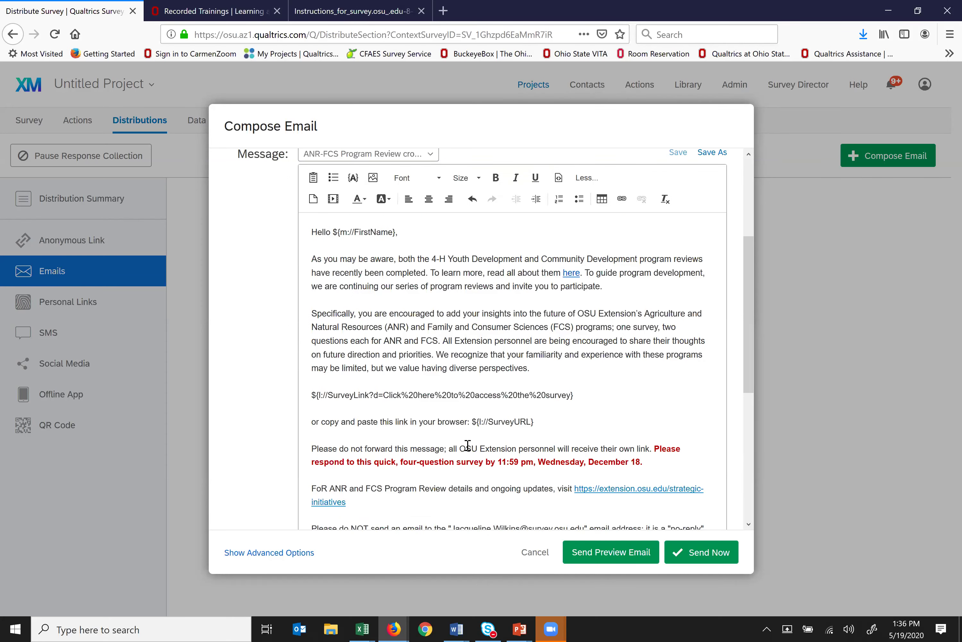
scroll(468, 445, "down", 7)
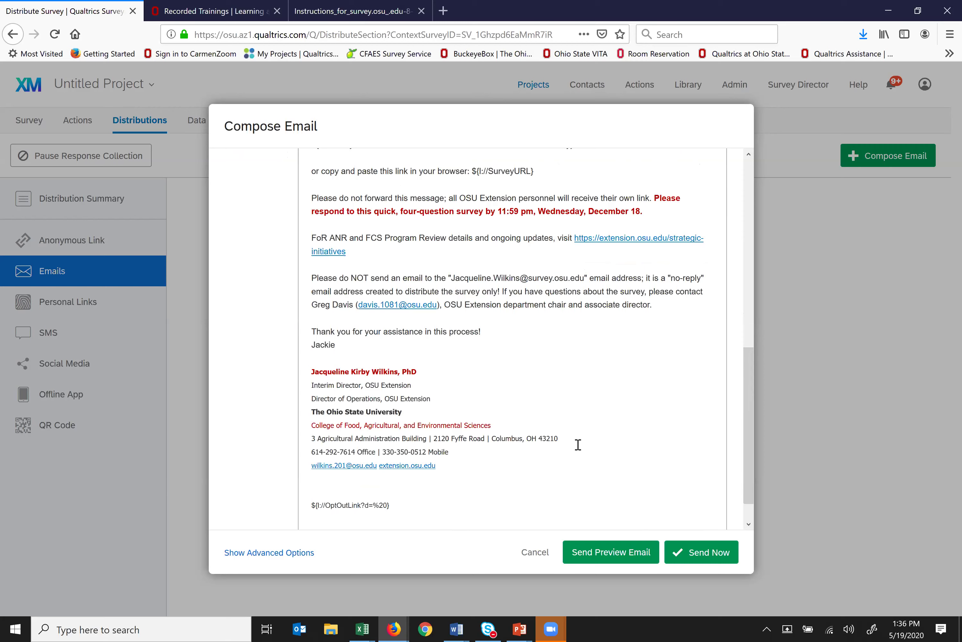
scroll(576, 443, "down", 1)
scroll(457, 427, "up", 15)
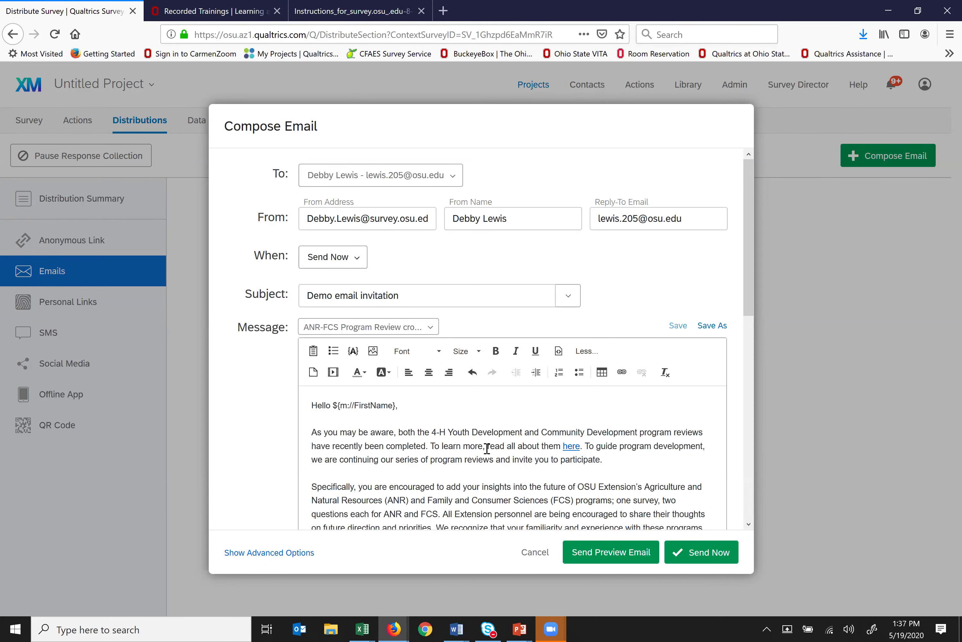
scroll(487, 448, "down", 1)
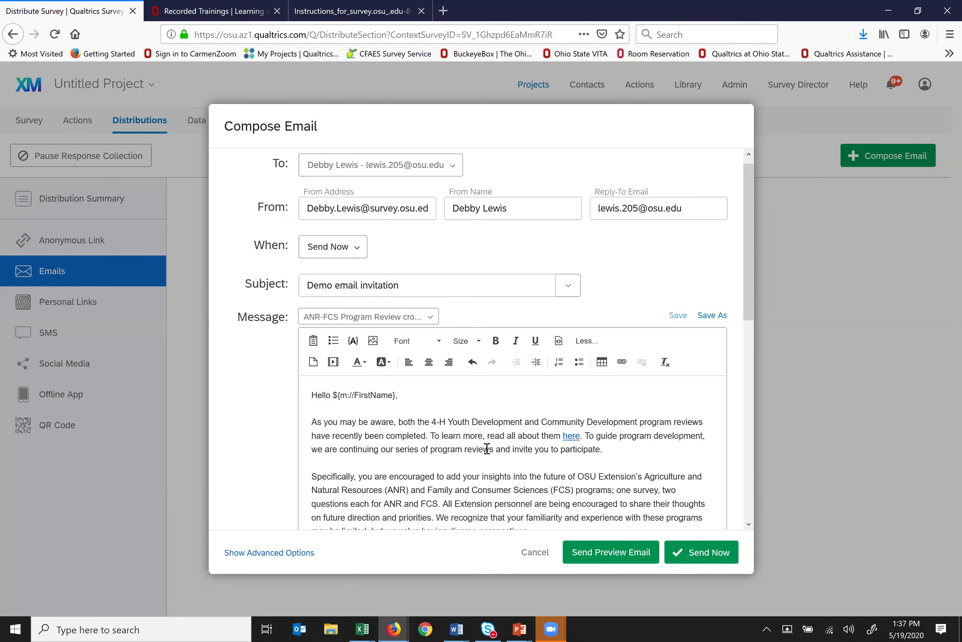
scroll(487, 448, "down", 4)
scroll(487, 448, "down", 1)
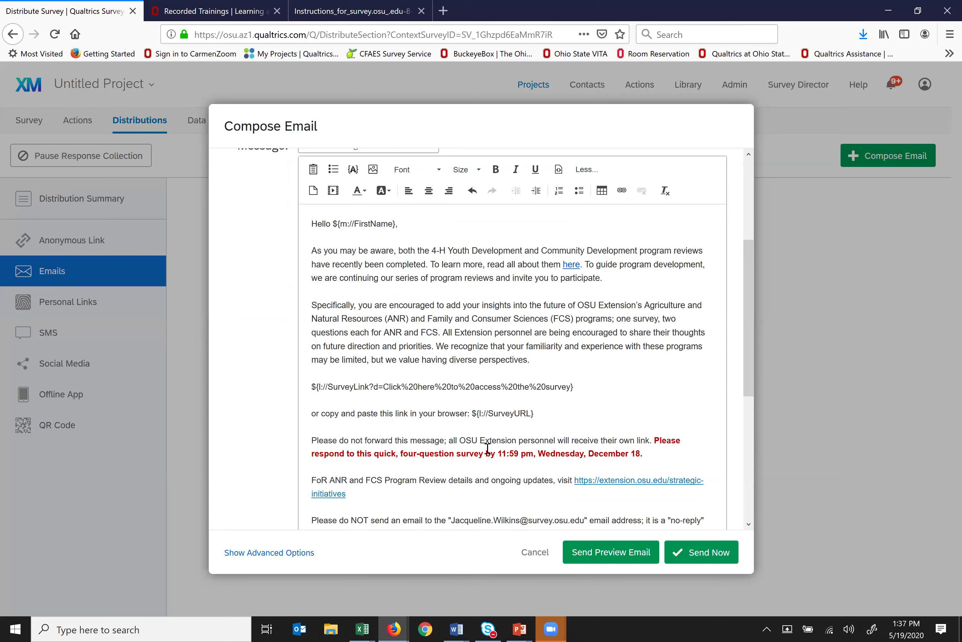
scroll(486, 449, "down", 5)
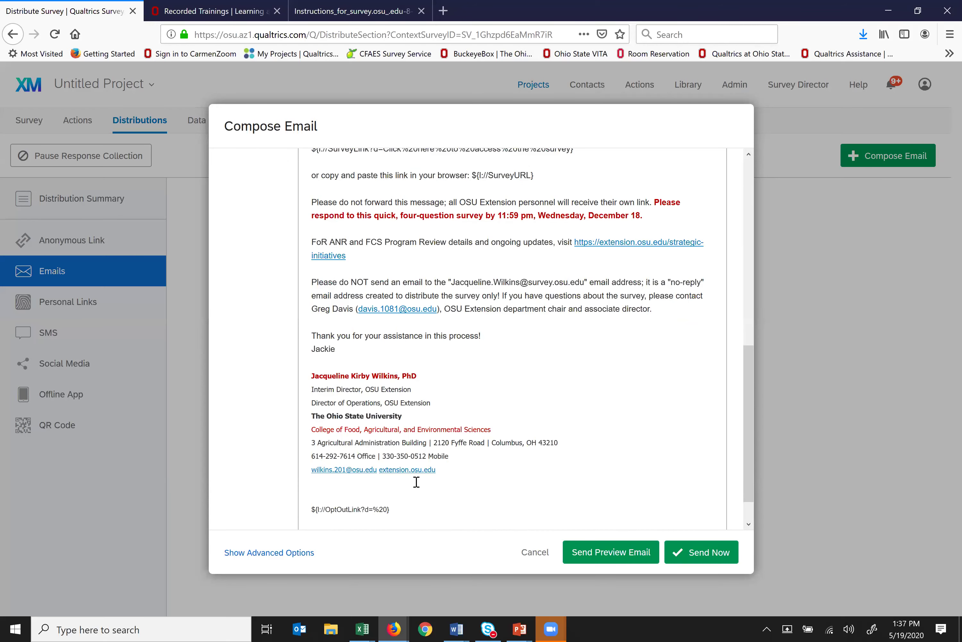
scroll(415, 481, "down", 1)
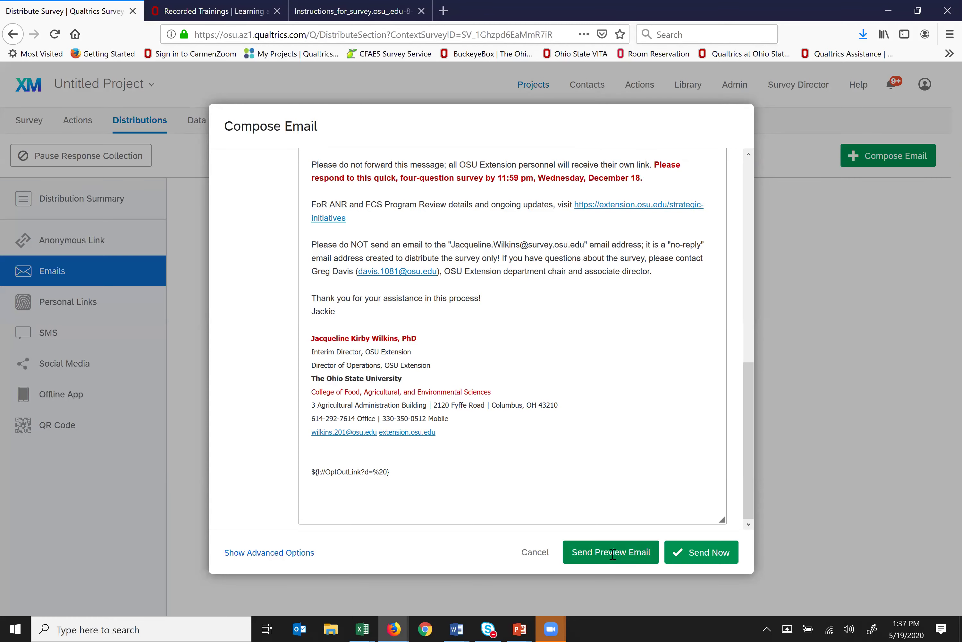
scroll(621, 455, "up", 1)
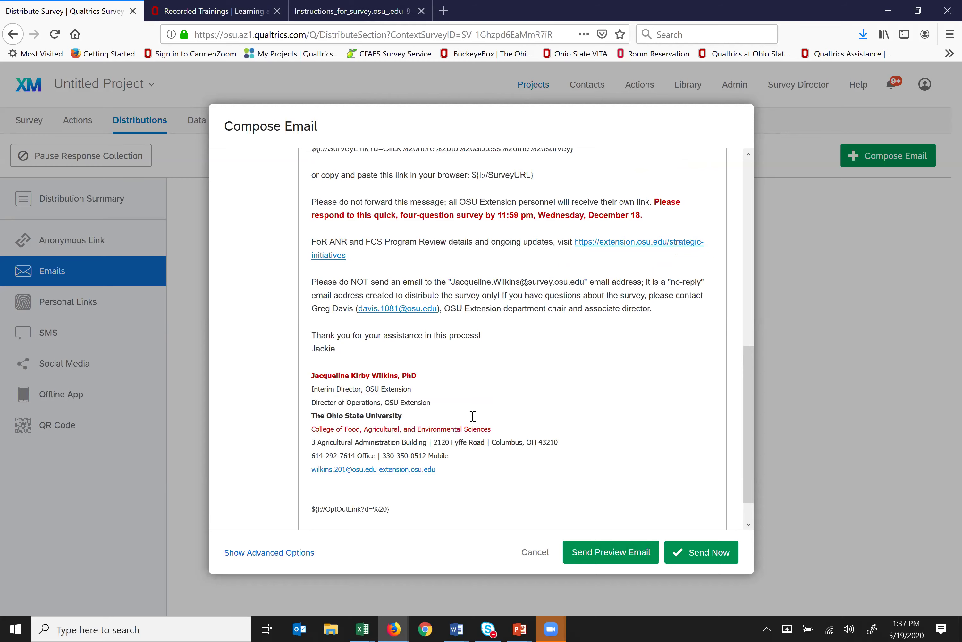
scroll(472, 416, "up", 10)
left_click_drag(334, 405, 397, 406)
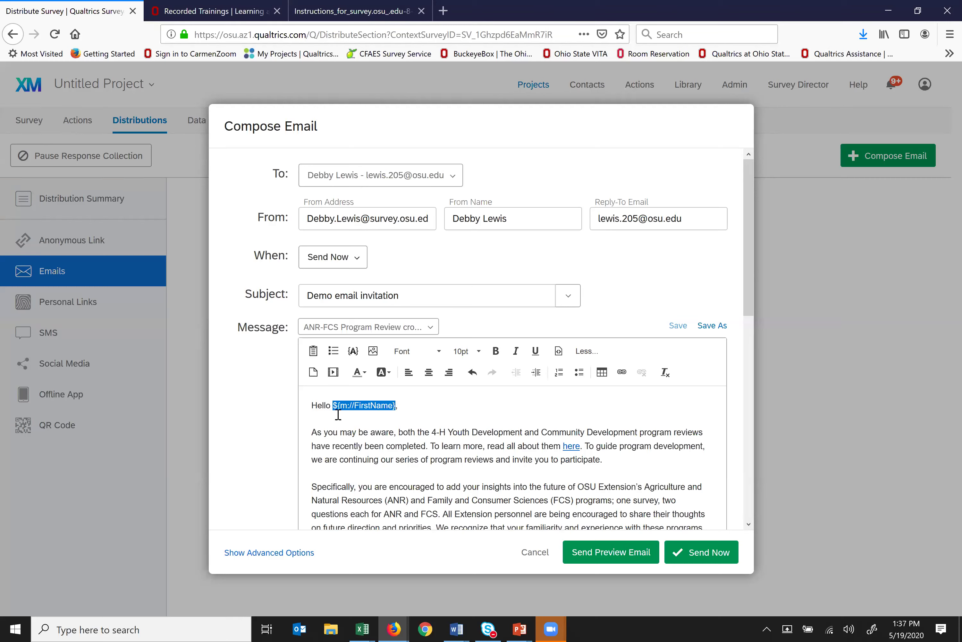
left_click(422, 414)
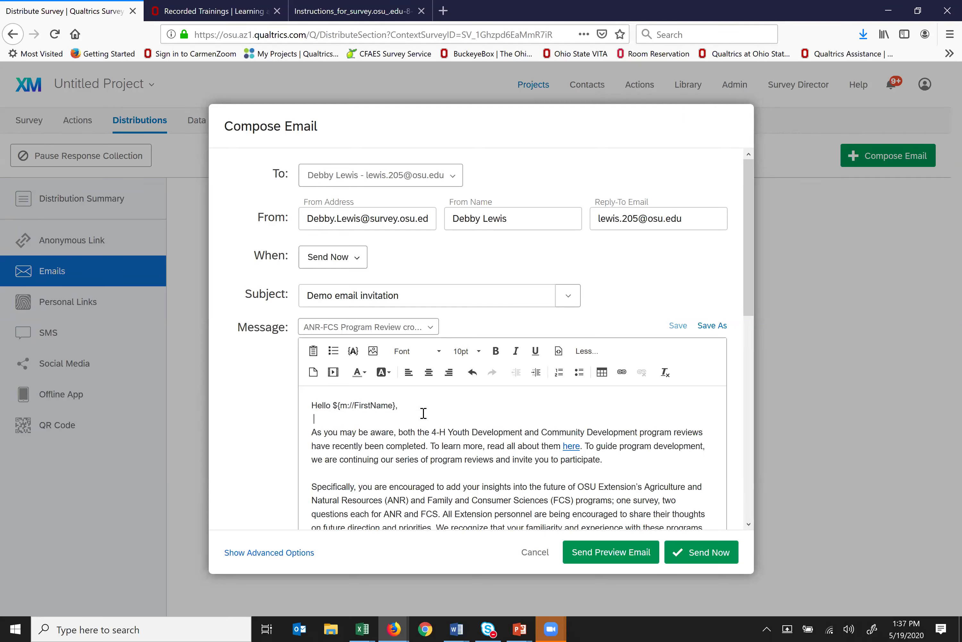
left_click(455, 177)
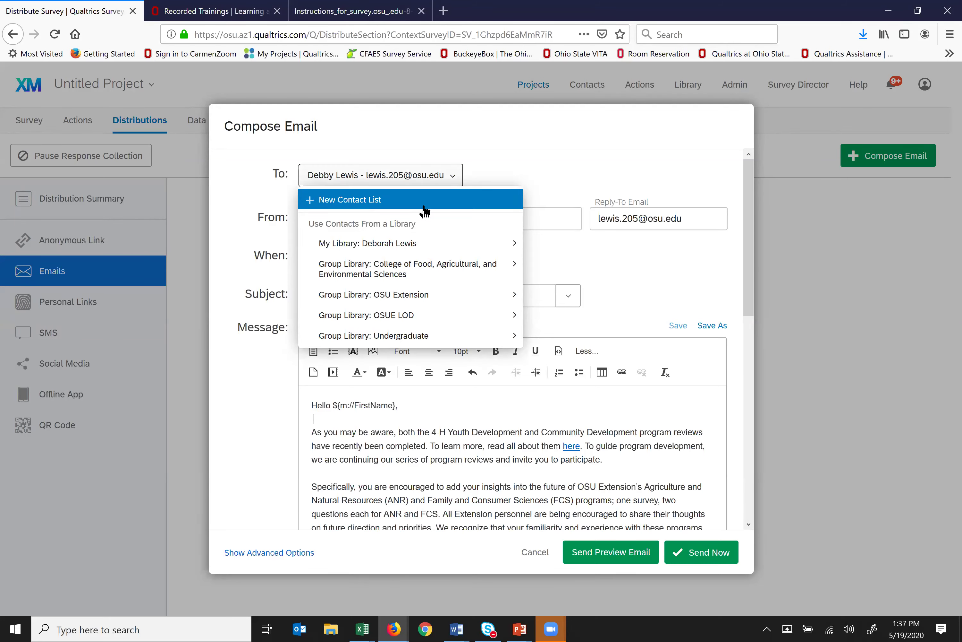
left_click(370, 247)
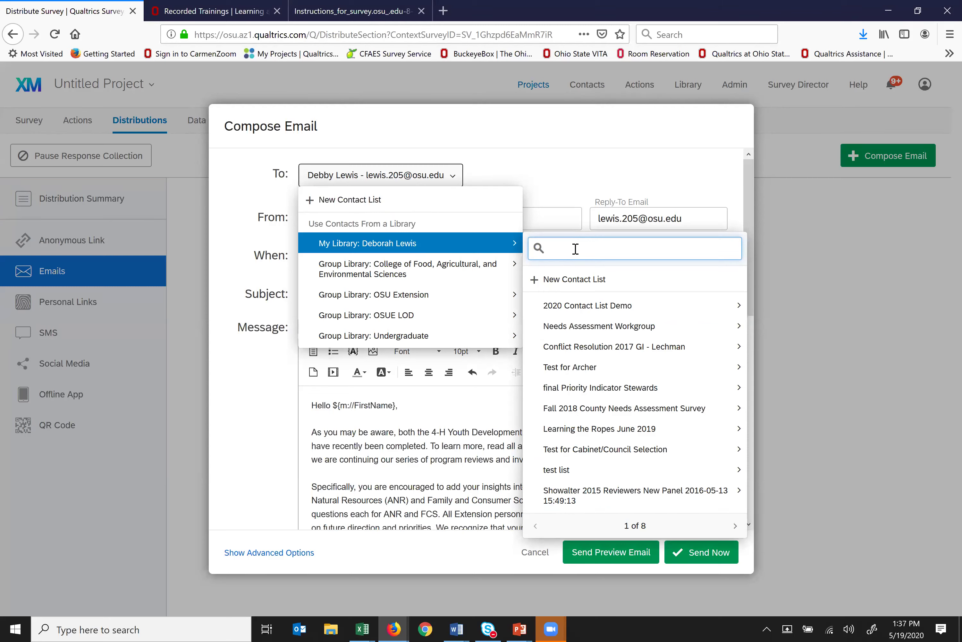
type("demo")
left_click(595, 306)
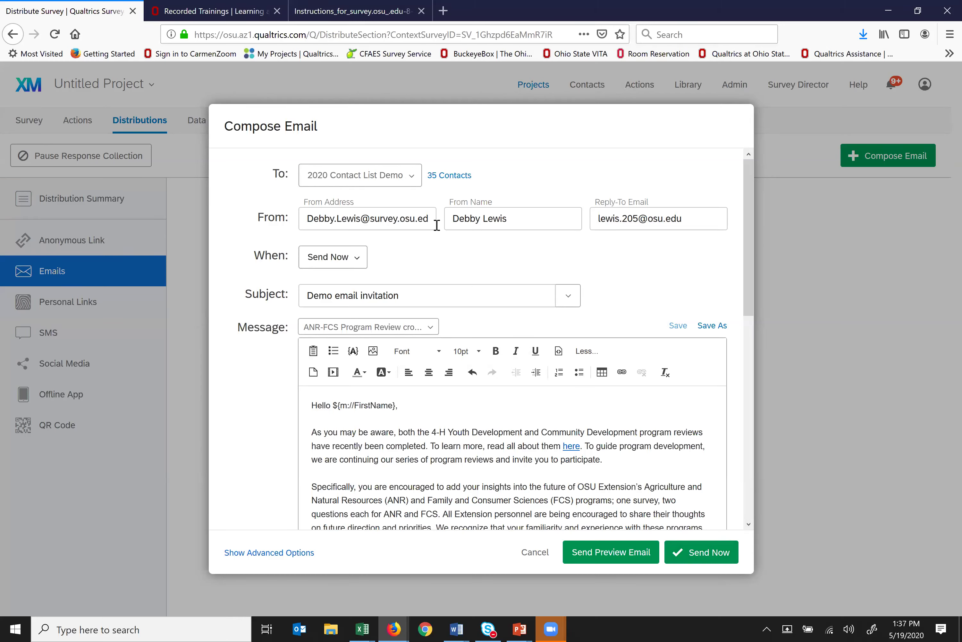
left_click(408, 178)
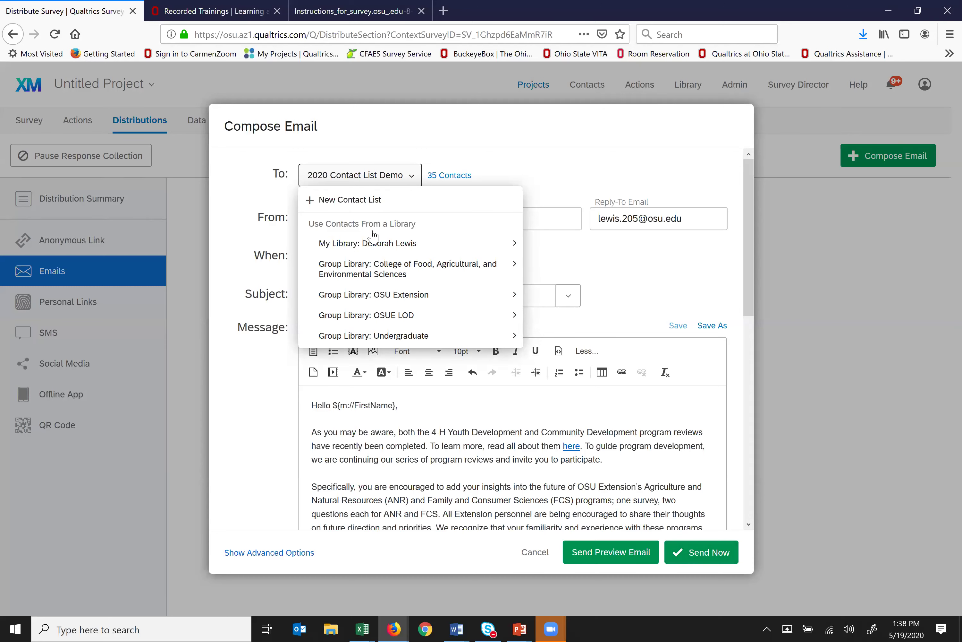
left_click(373, 244)
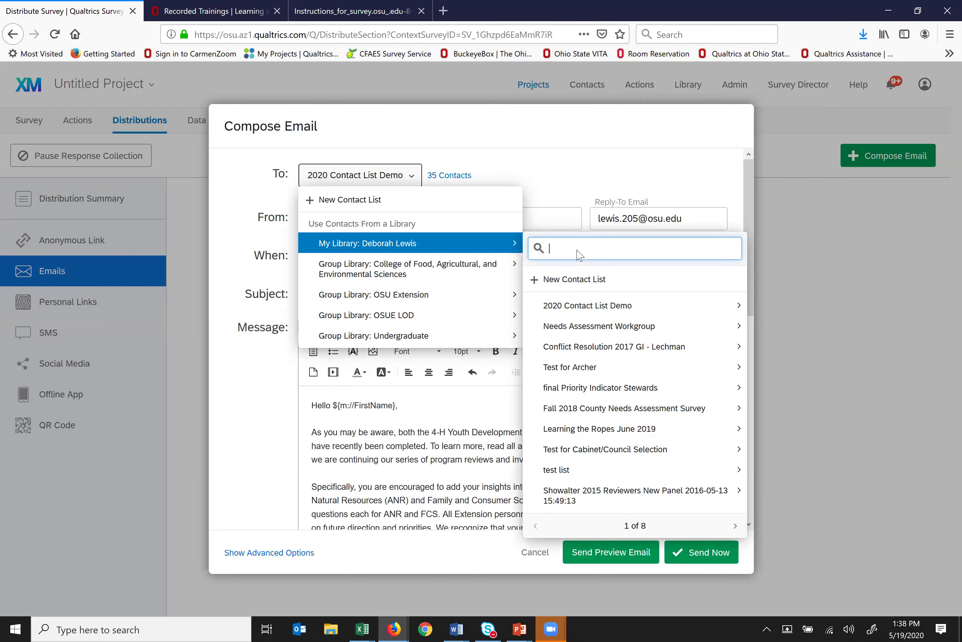
mouse_move(497, 269)
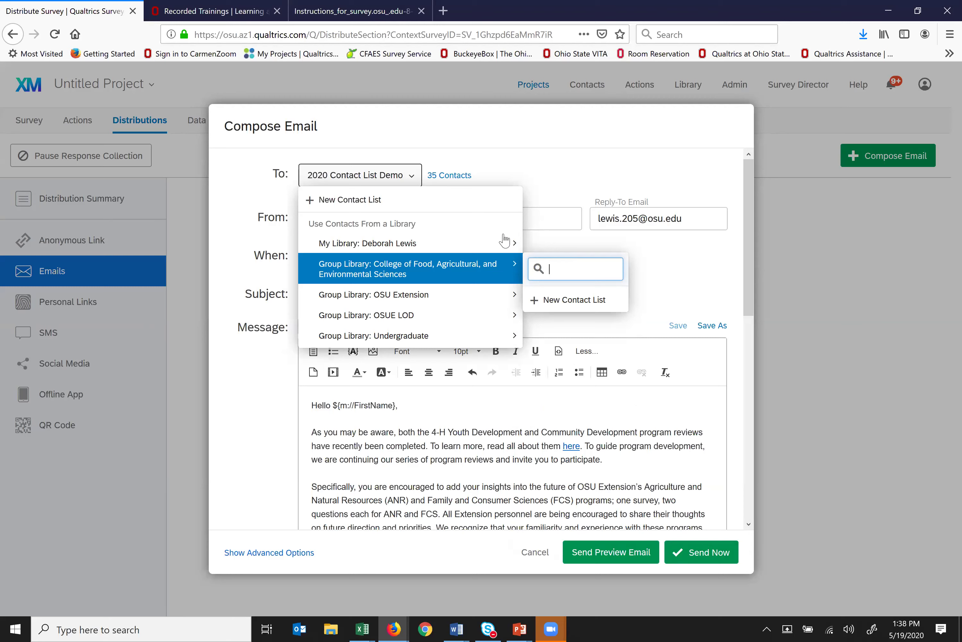
mouse_move(503, 243)
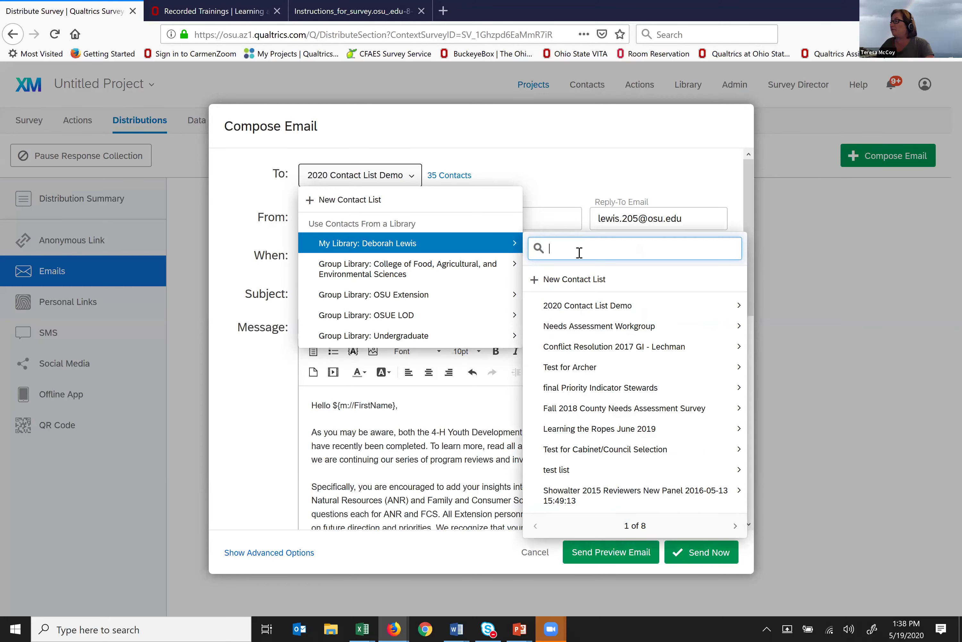
type("lewis")
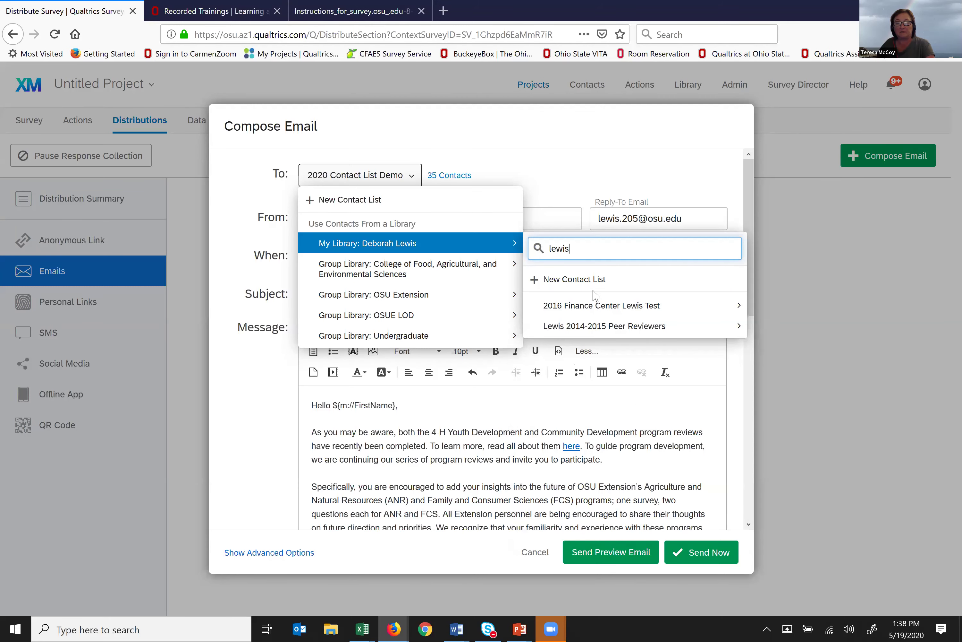
mouse_move(598, 331)
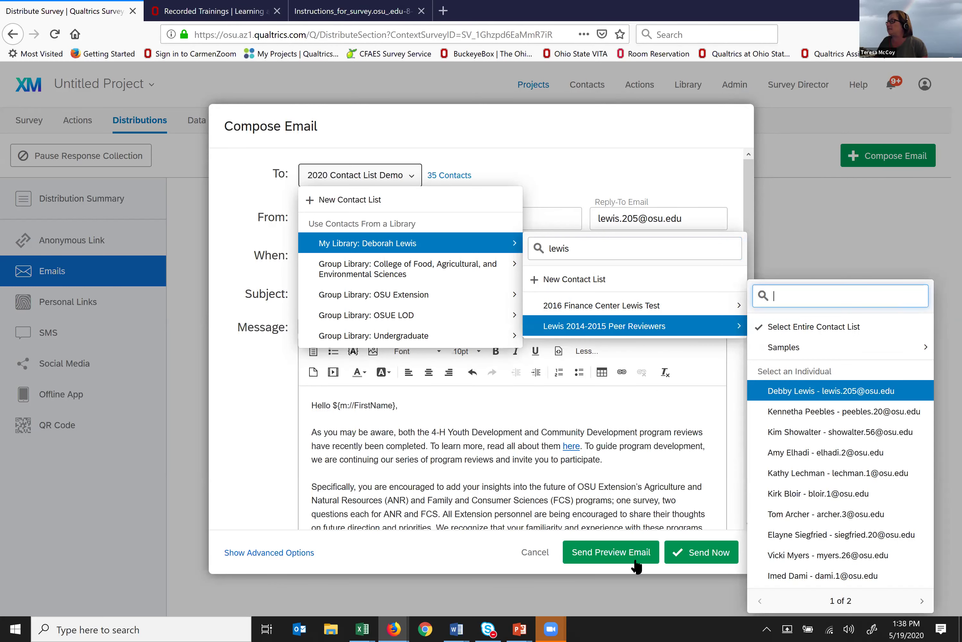
key("Return")
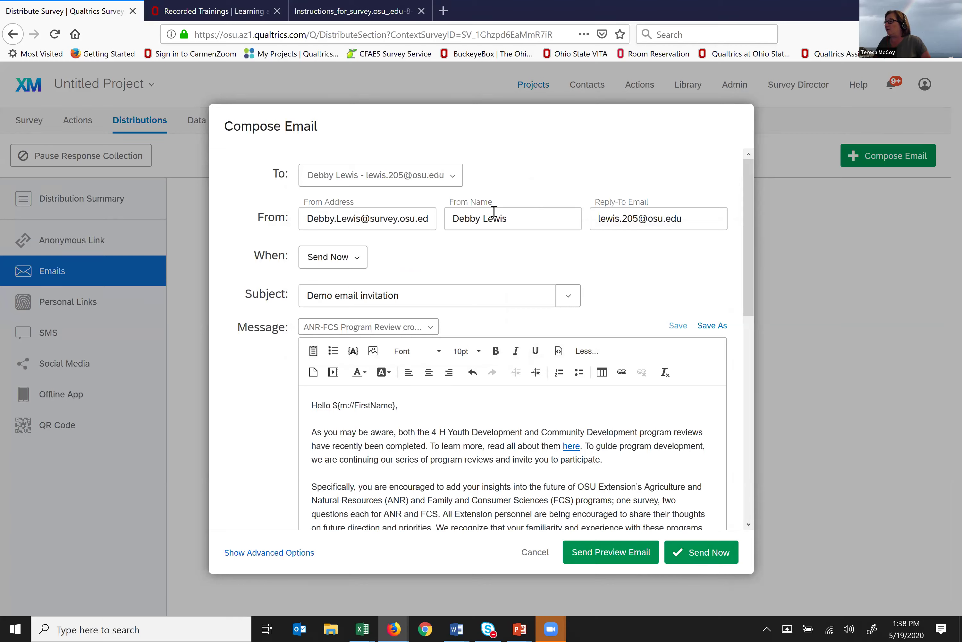
left_click(534, 219)
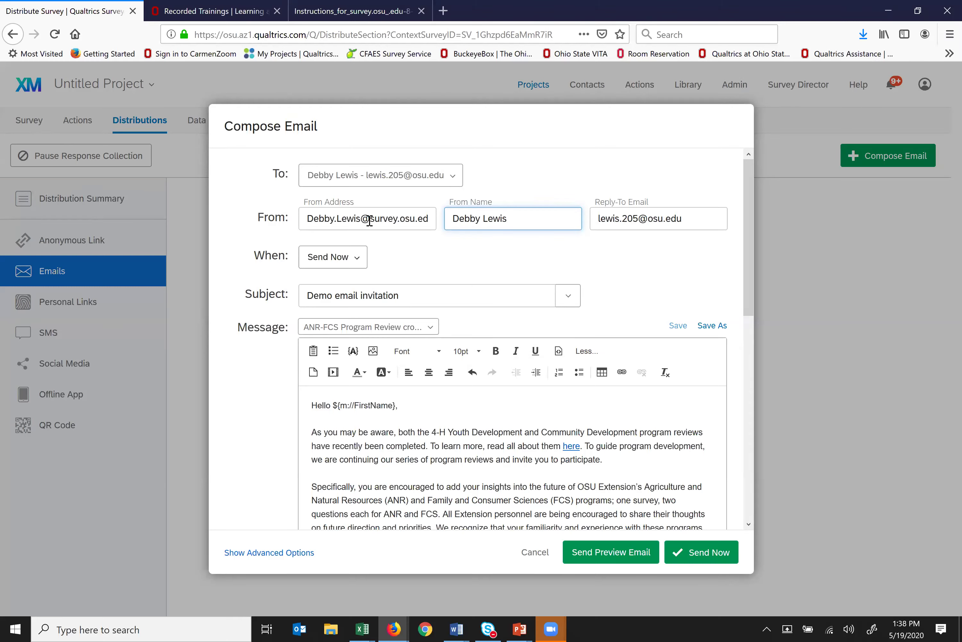
left_click_drag(365, 220, 441, 216)
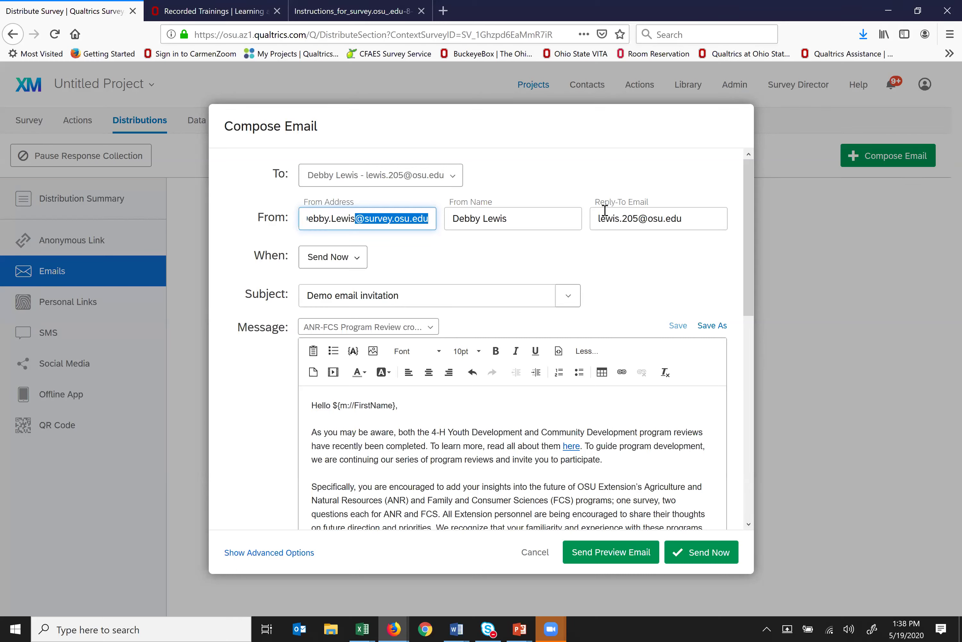
left_click(595, 217)
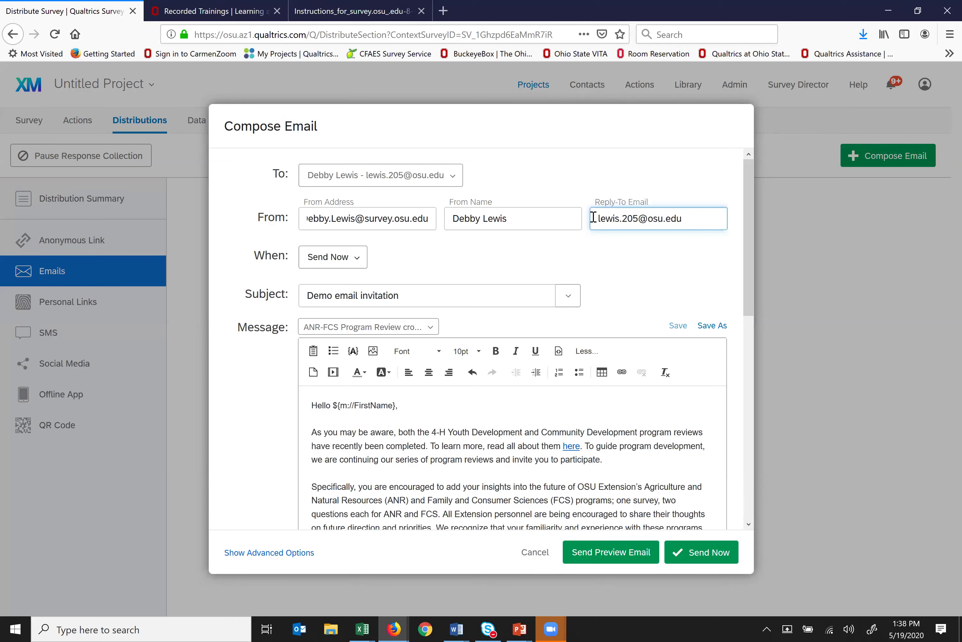
left_click_drag(596, 218, 613, 218)
left_click_drag(672, 217, 692, 215)
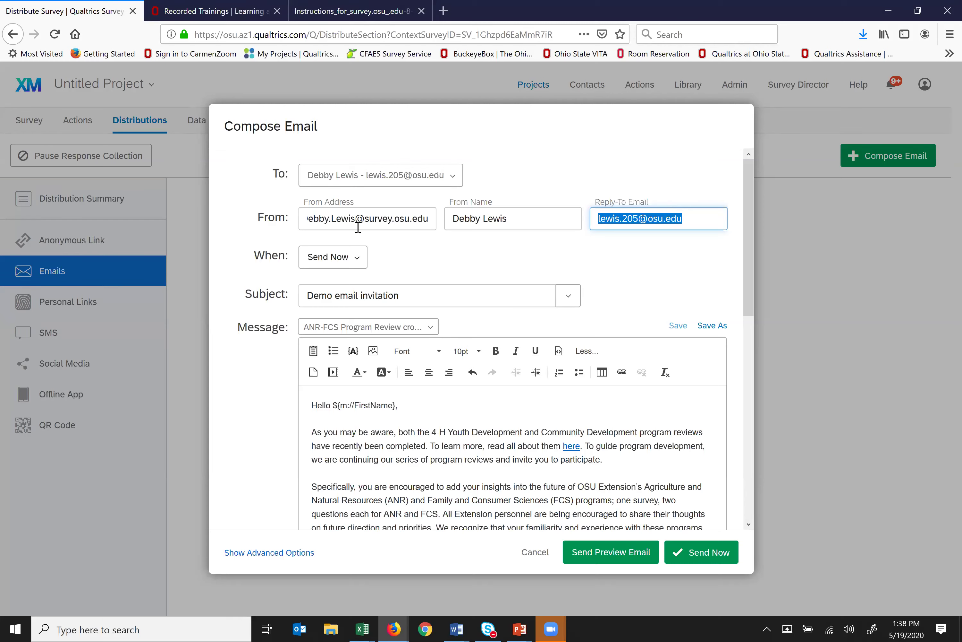
left_click(365, 217)
left_click_drag(365, 217, 447, 218)
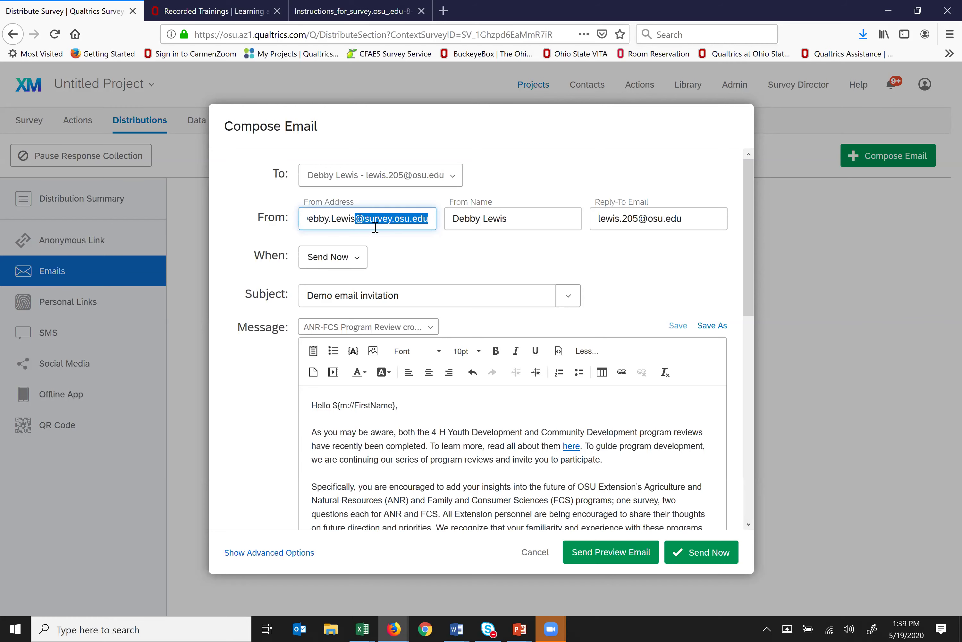
left_click(361, 217)
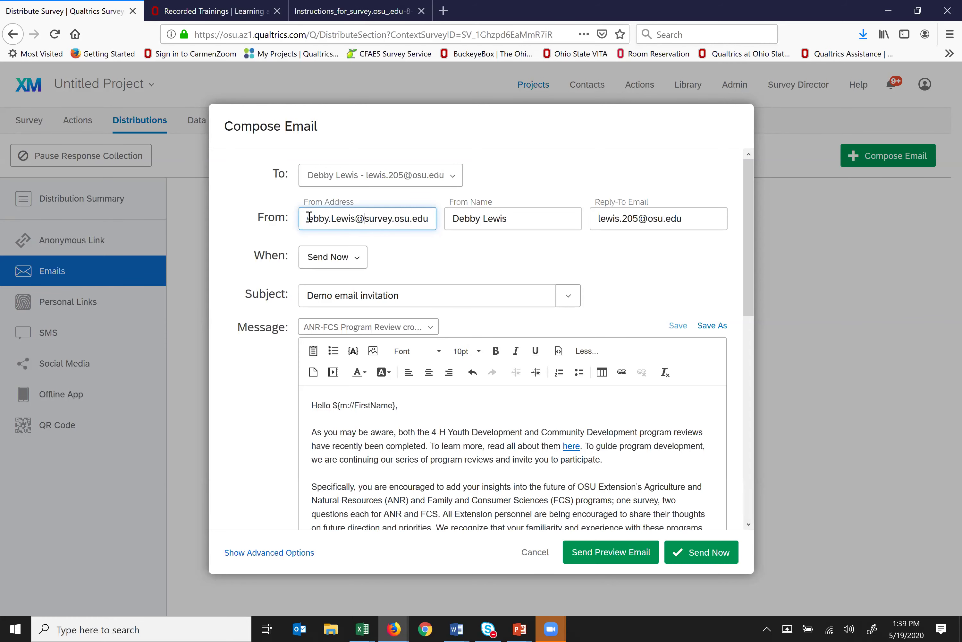
scroll(436, 182, "down", 5)
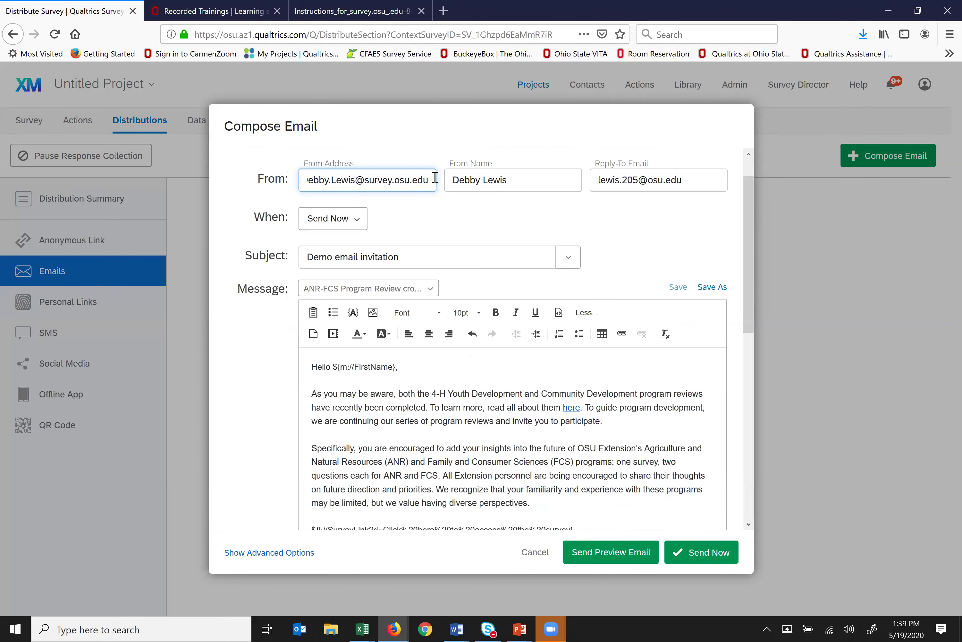
scroll(436, 225, "up", 5)
left_click_drag(431, 217, 272, 210)
key("ctrl+c")
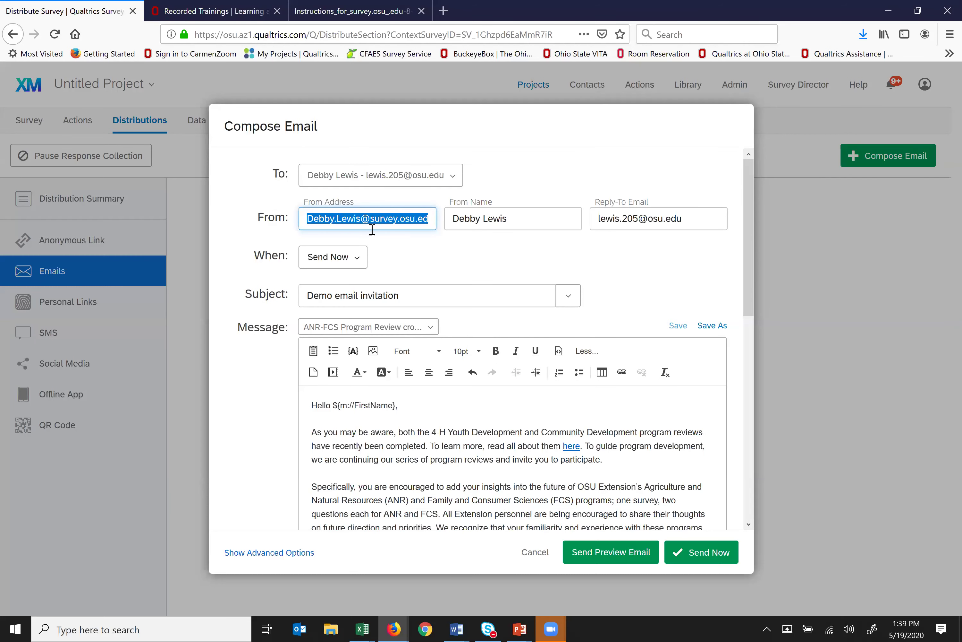
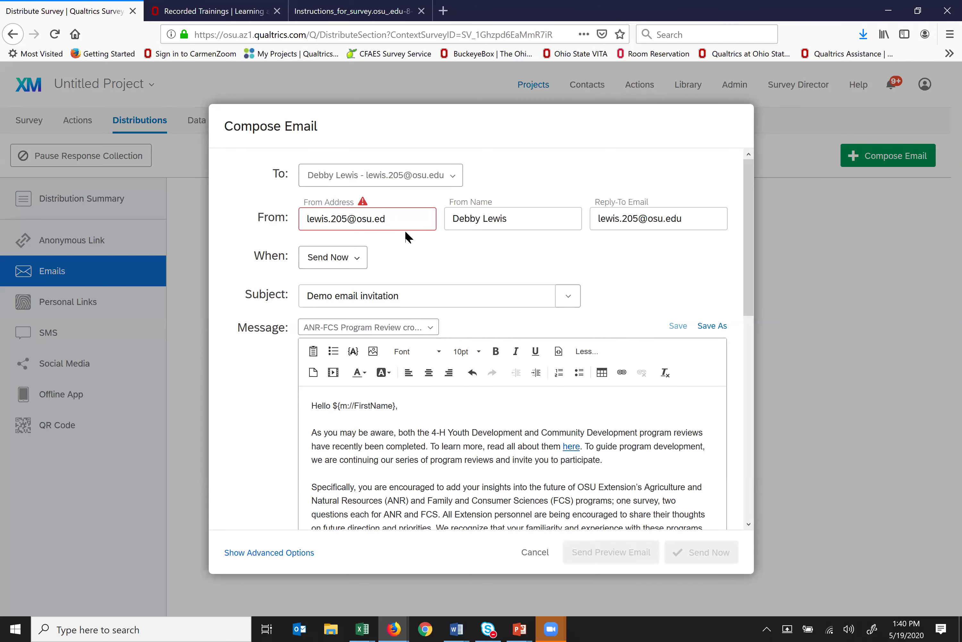
key("ctrl+v")
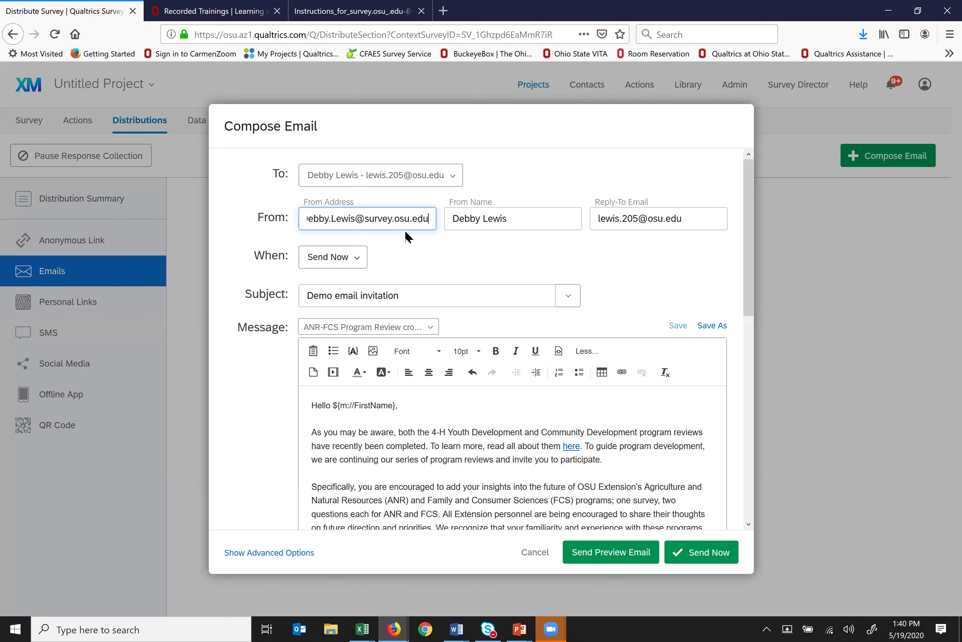
Send the Demo email invitation to the single recipient immediately with Send Now
left_click(520, 428)
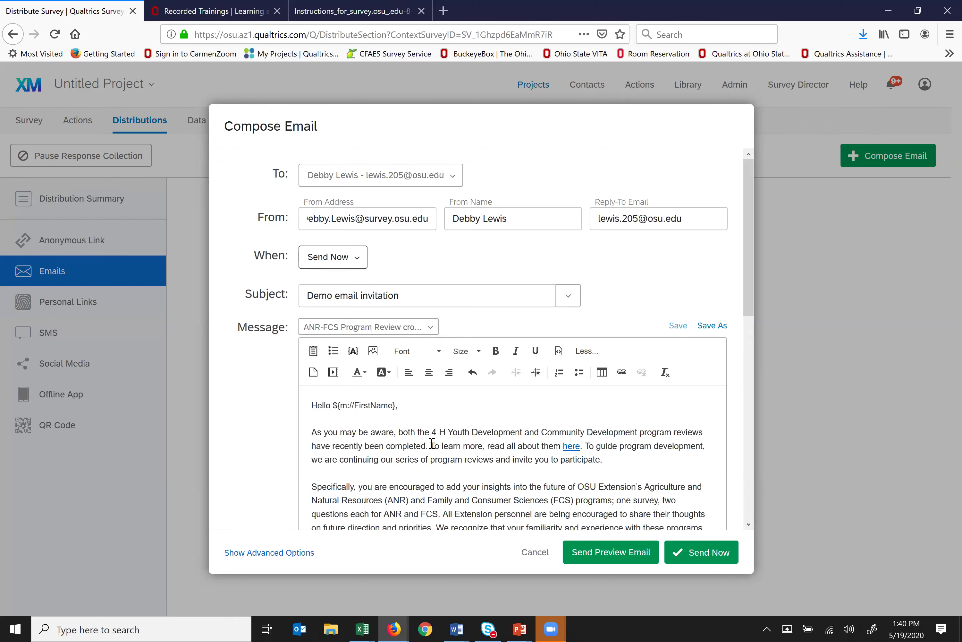
left_click(704, 560)
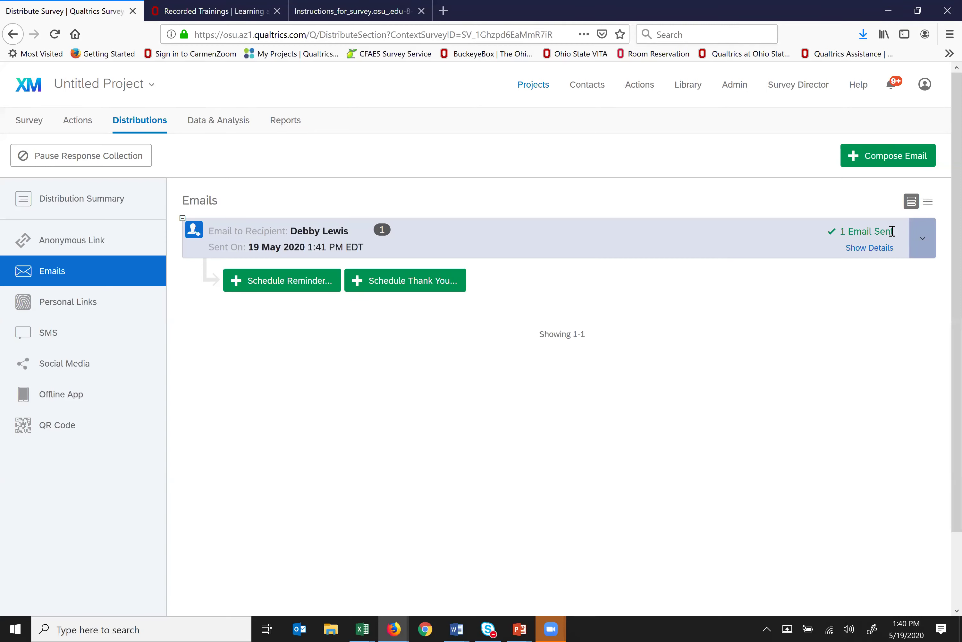
Expand the sent email's details to view its delivery statistics and check its actions menu
left_click(866, 248)
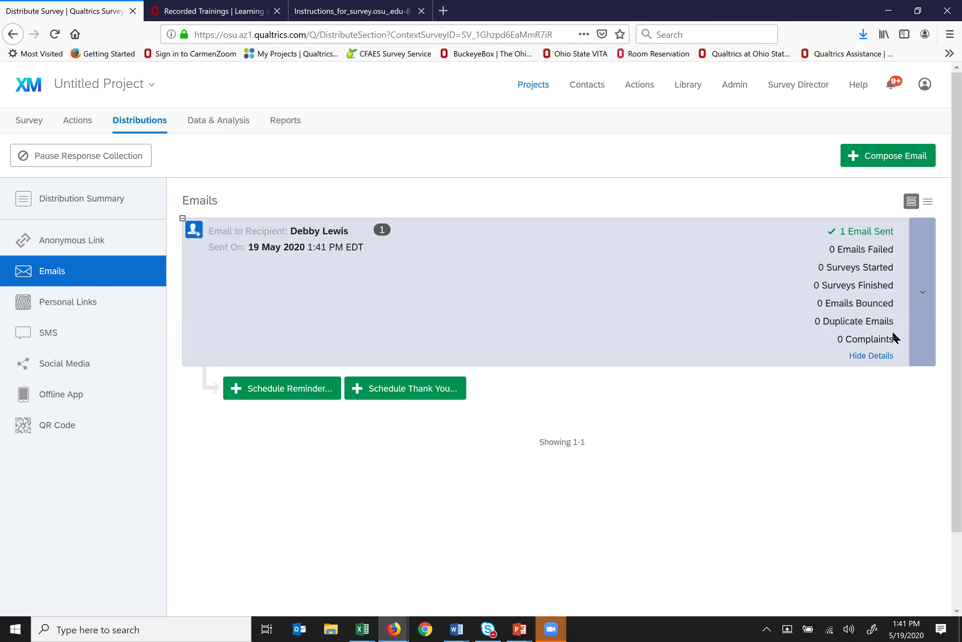
left_click(923, 297)
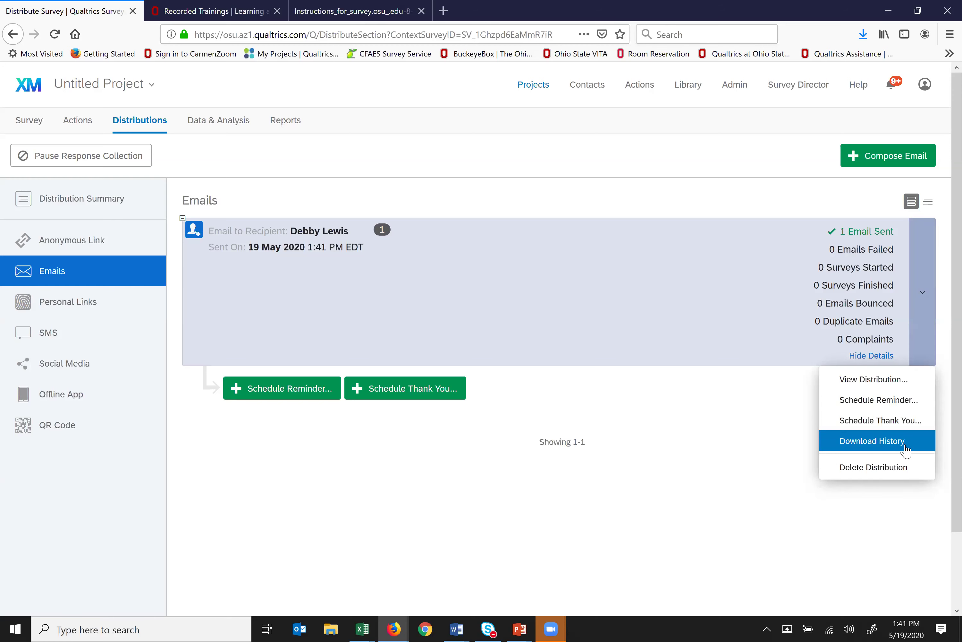
left_click(924, 300)
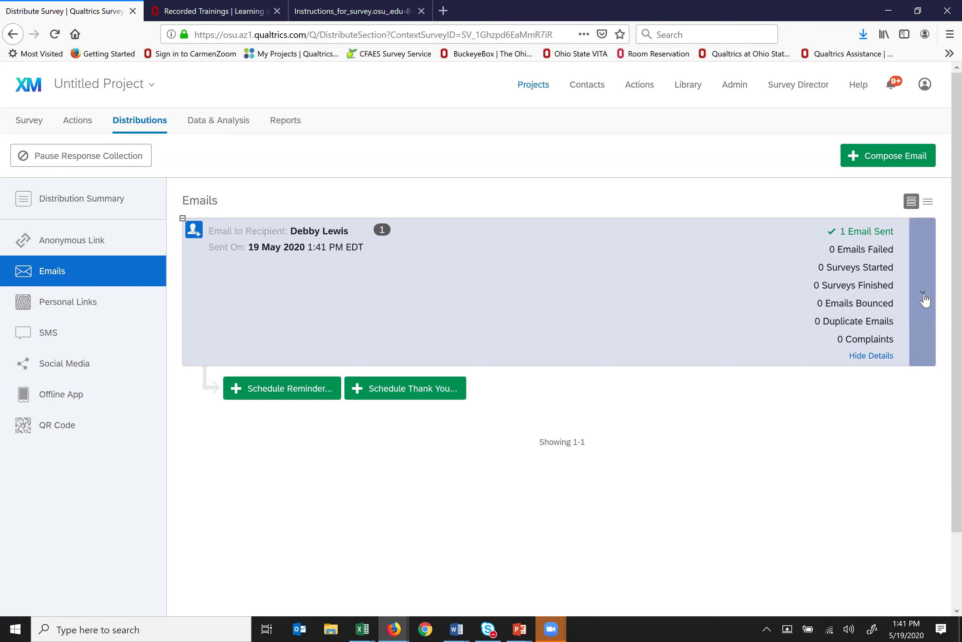
left_click(925, 300)
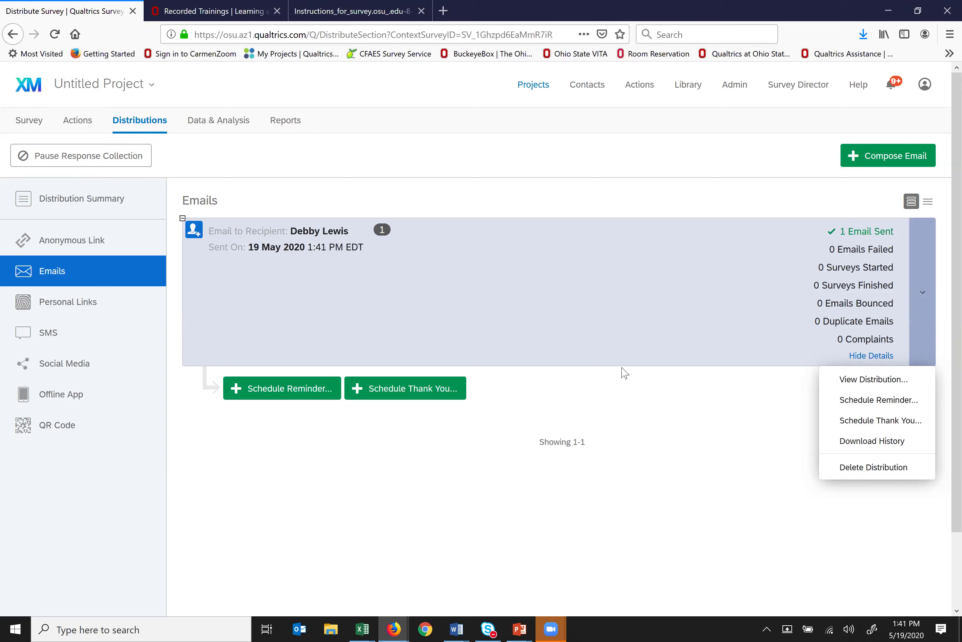
left_click(673, 389)
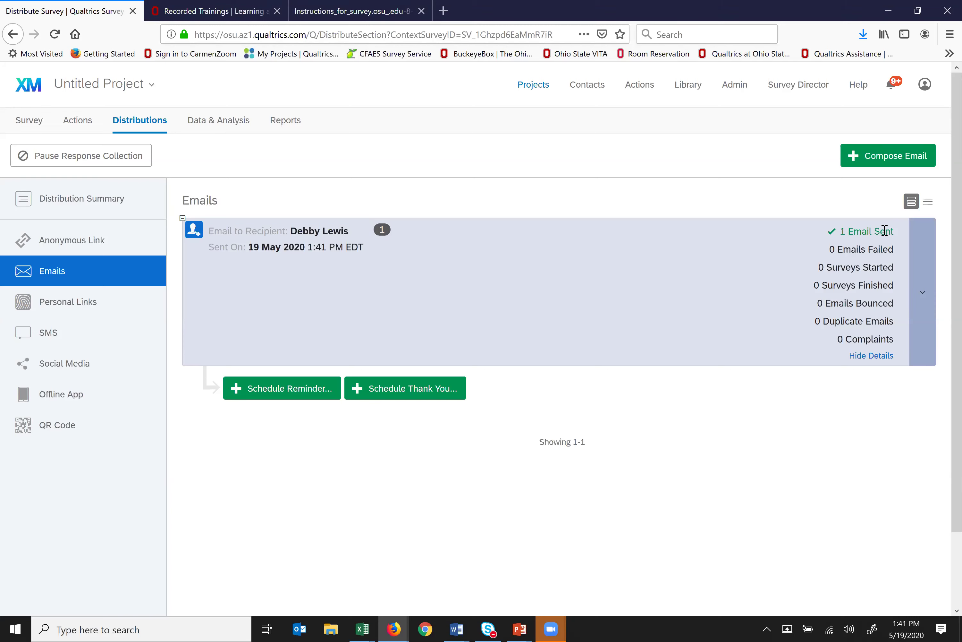
left_click(922, 292)
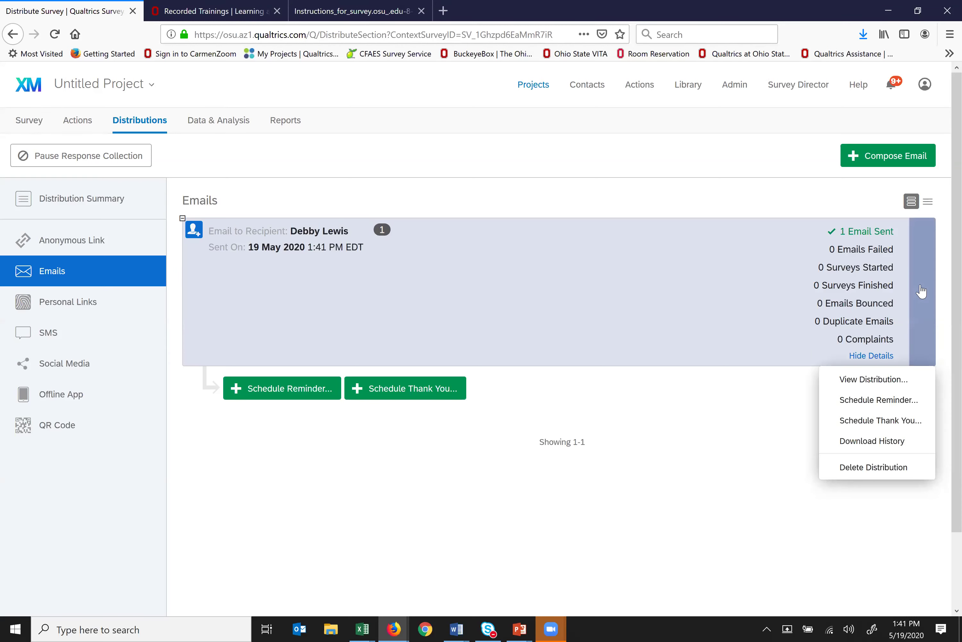
left_click(859, 385)
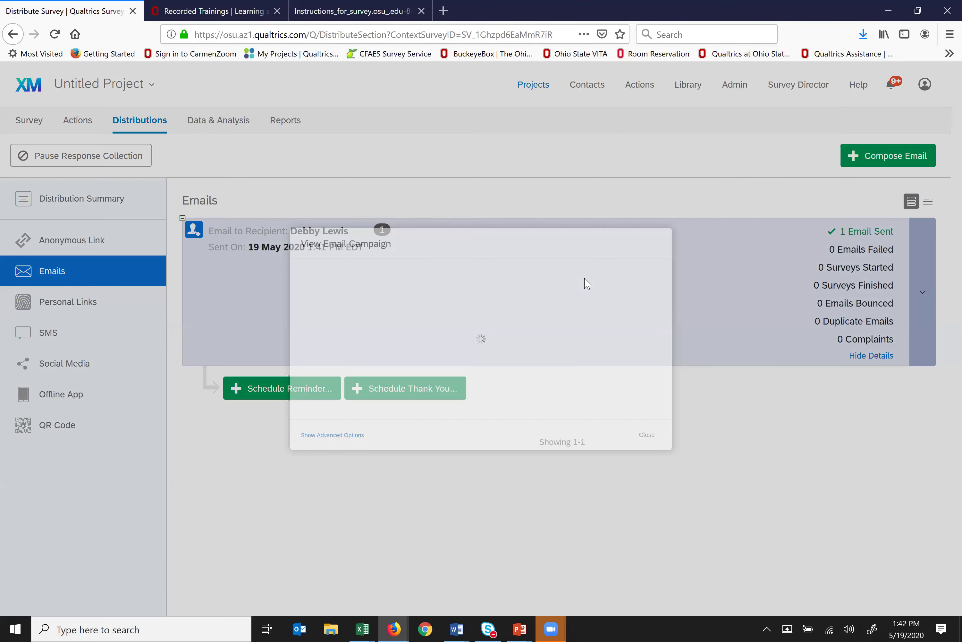
scroll(502, 428, "down", 2)
scroll(503, 428, "down", 8)
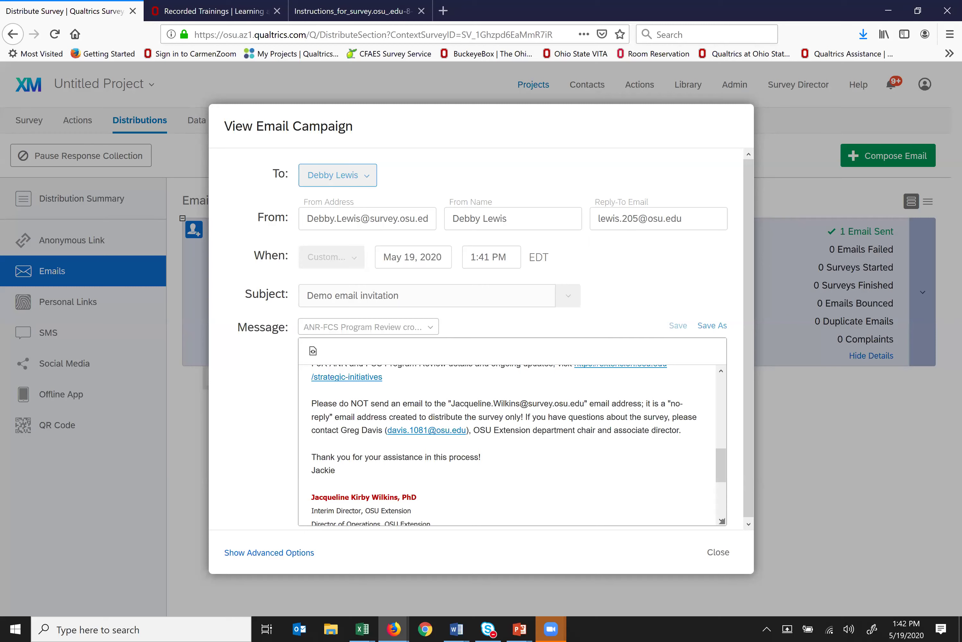
left_click(718, 555)
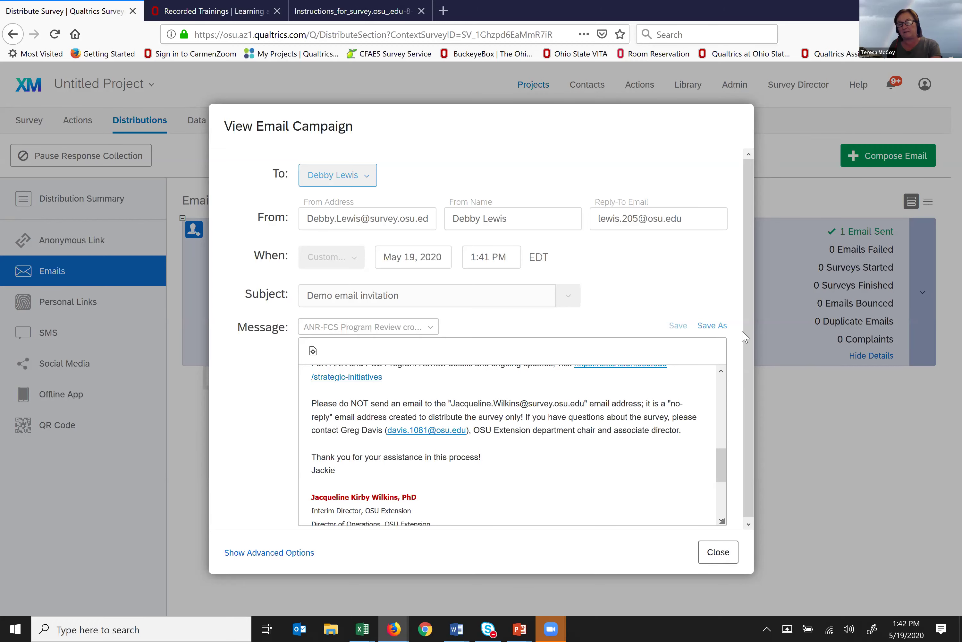
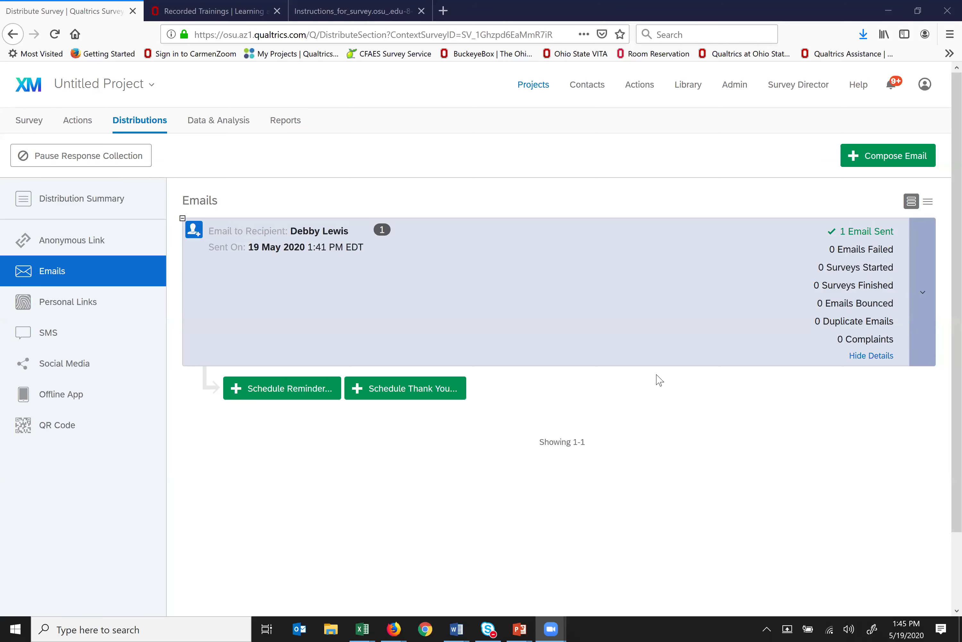
Start a reminder for the sent invitation, addressed to Unfinished Respondents and sent in 1 hour
left_click(881, 356)
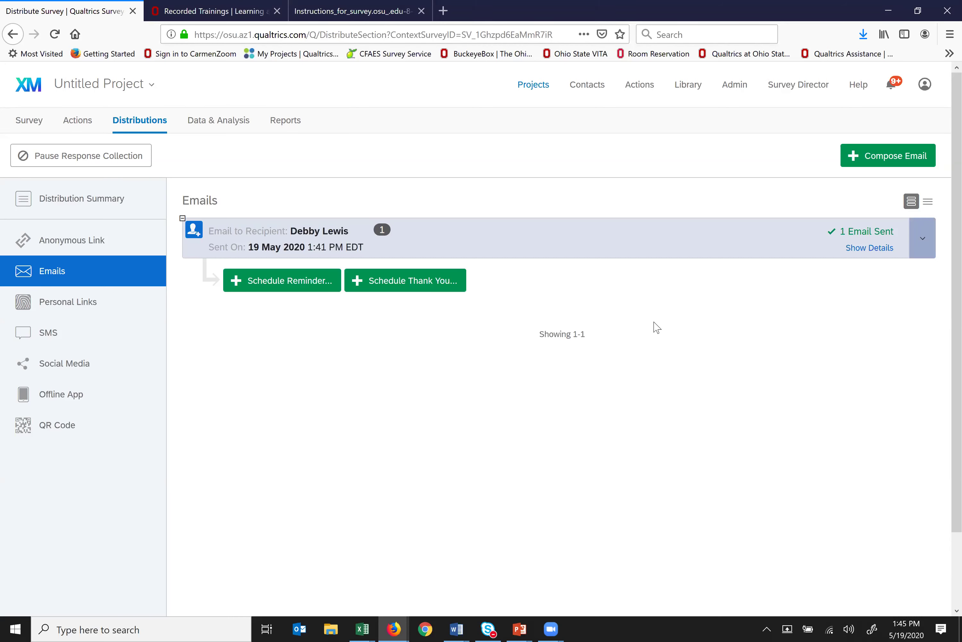
left_click(872, 248)
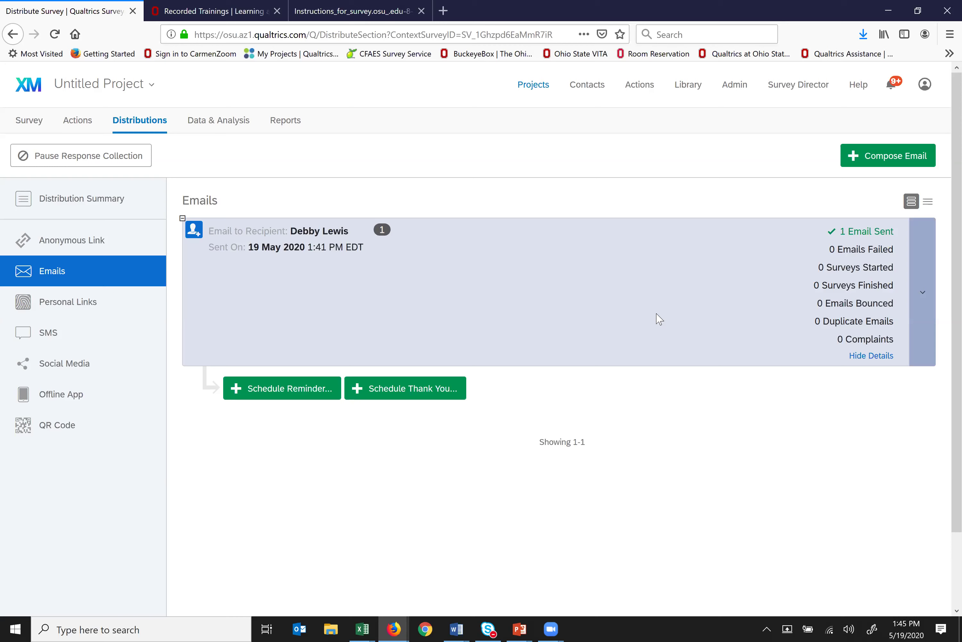
left_click(925, 303)
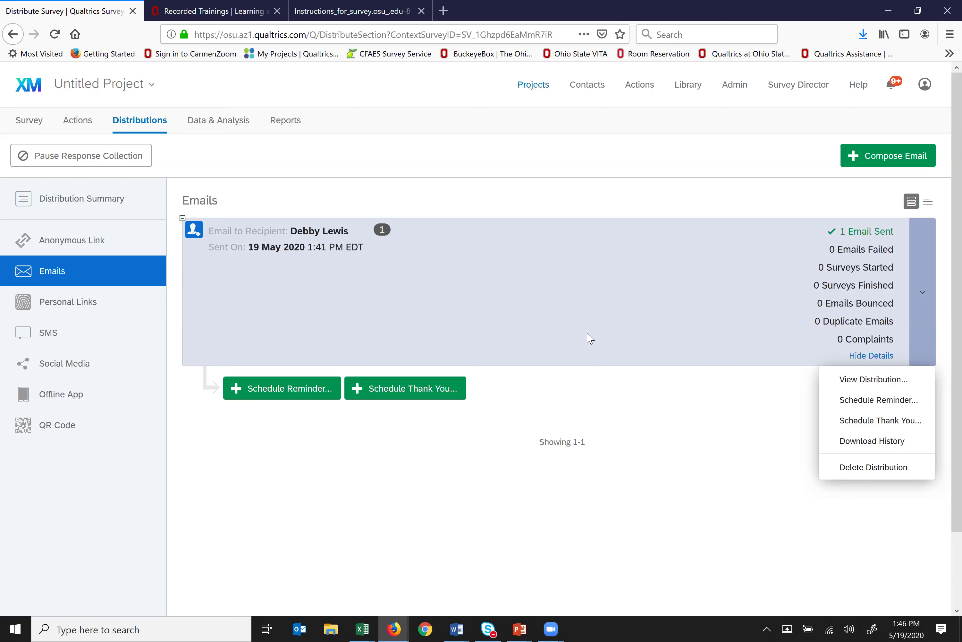
left_click(784, 368)
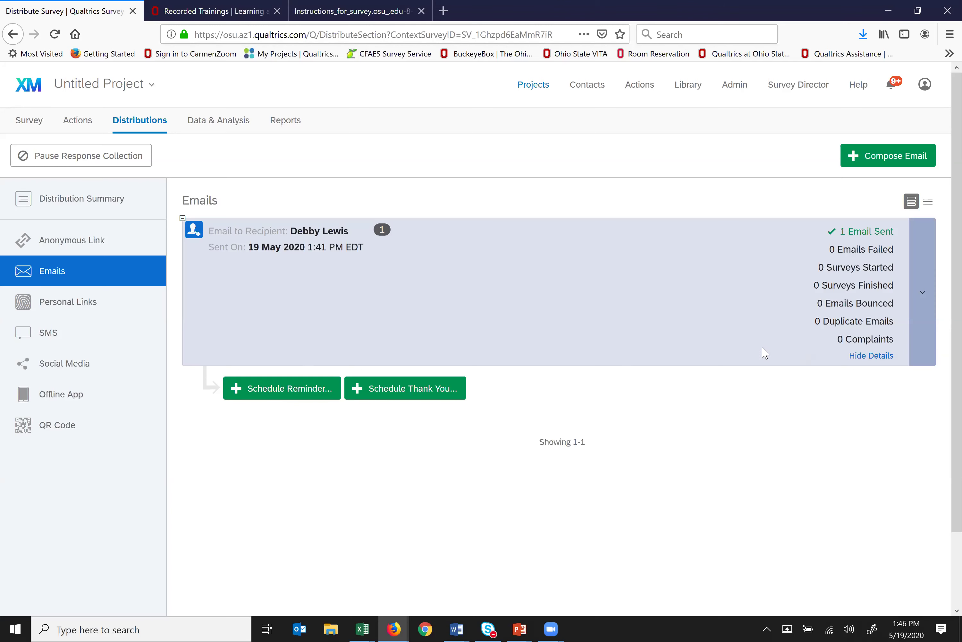
left_click(300, 397)
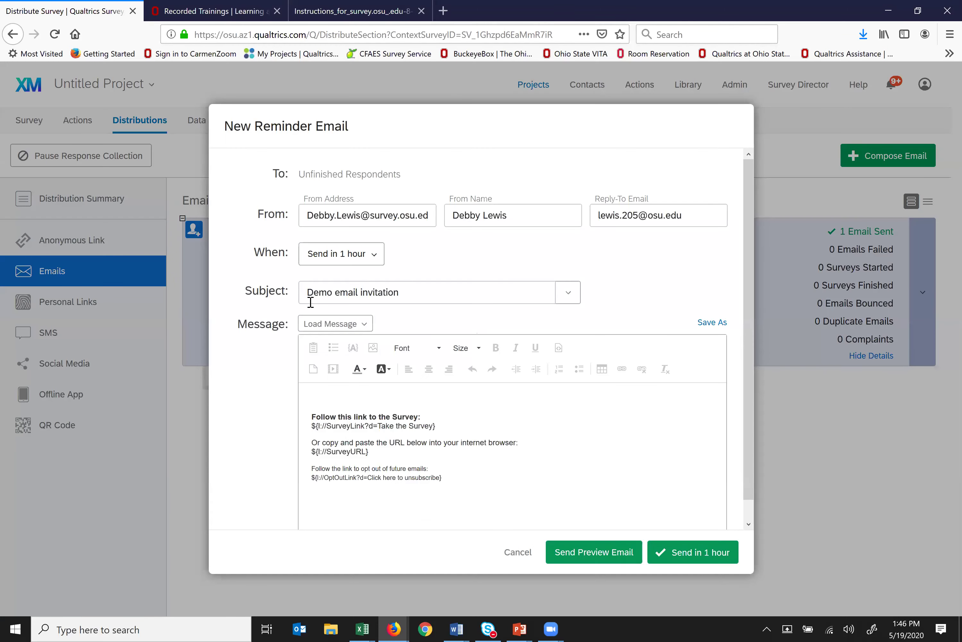
triple_click(393, 176)
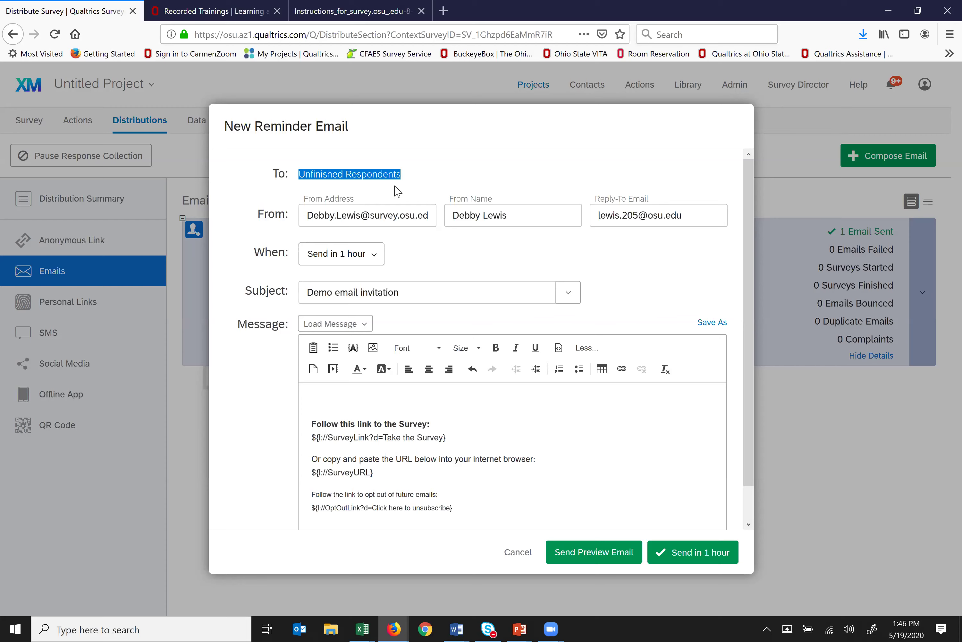
Set the reminder to send now and prefix its subject with 'REMINDER:'
left_click(374, 257)
left_click(331, 278)
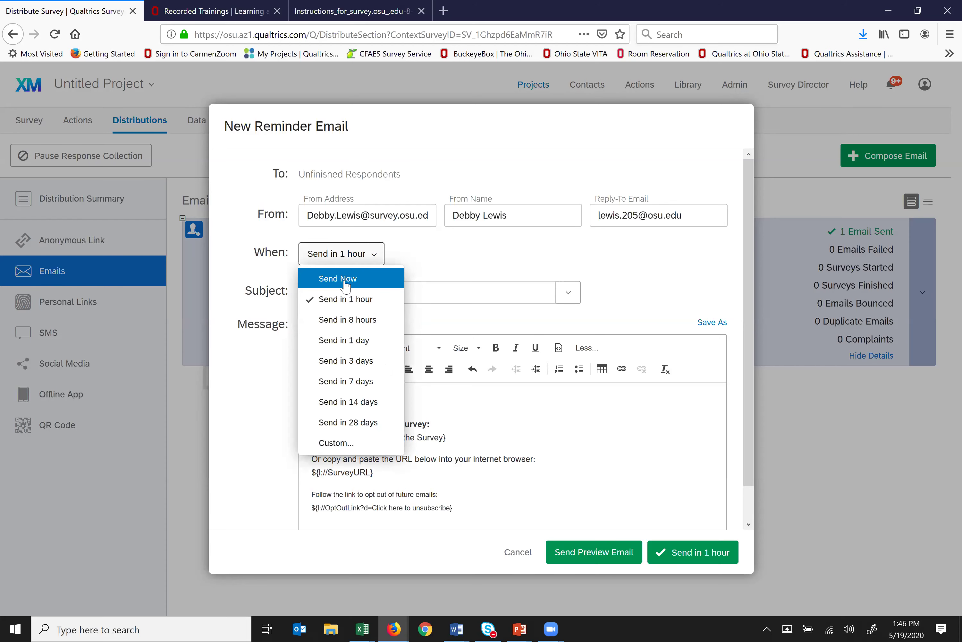
left_click(307, 290)
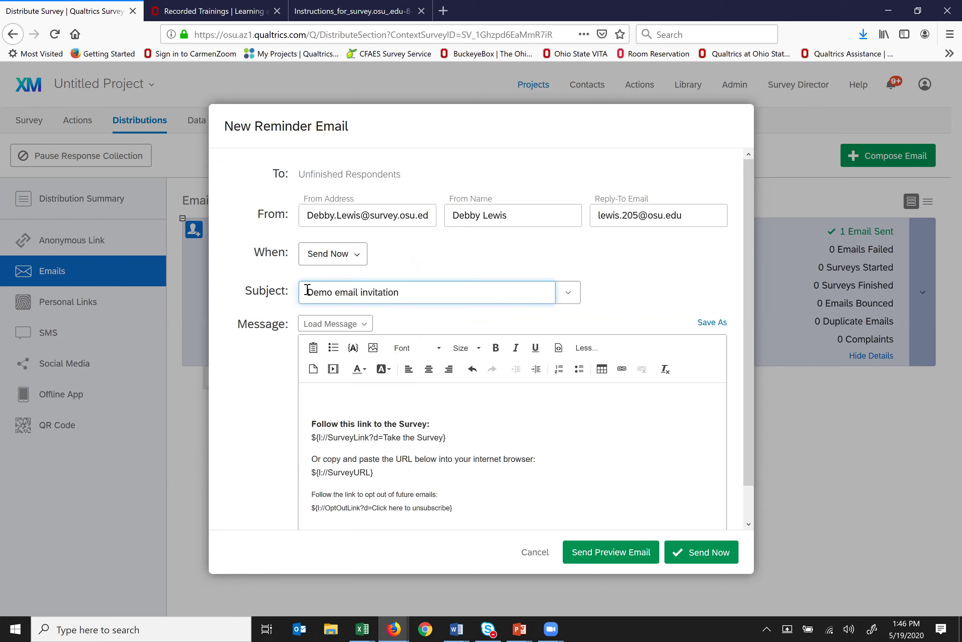
type("REMINDER:")
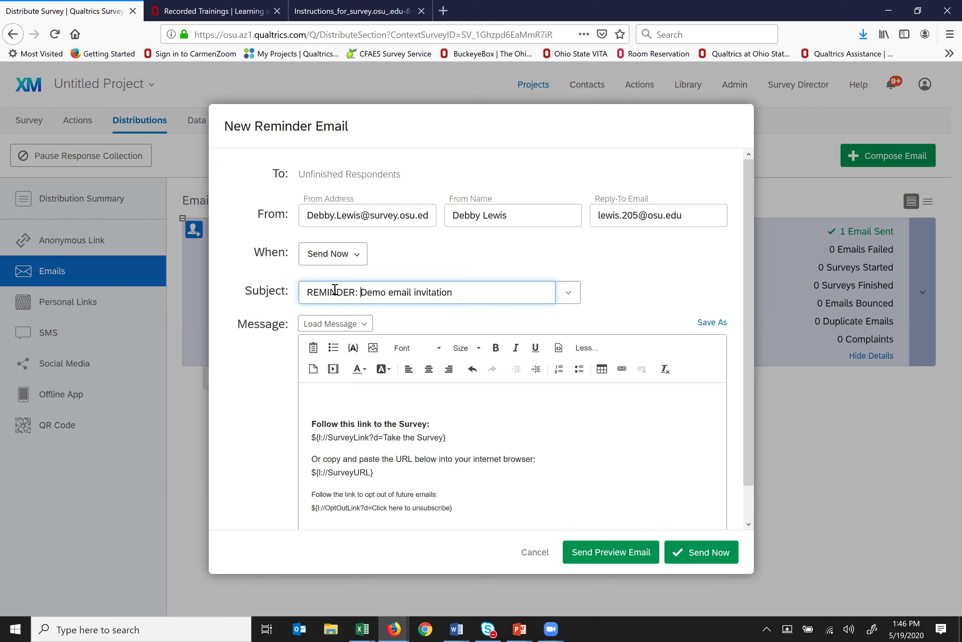
left_click(305, 292)
left_click(362, 295)
Load the ANR-FCS Program Review crowdsourcing Reminder demo message from My Library and send it now
left_click(366, 327)
mouse_move(391, 344)
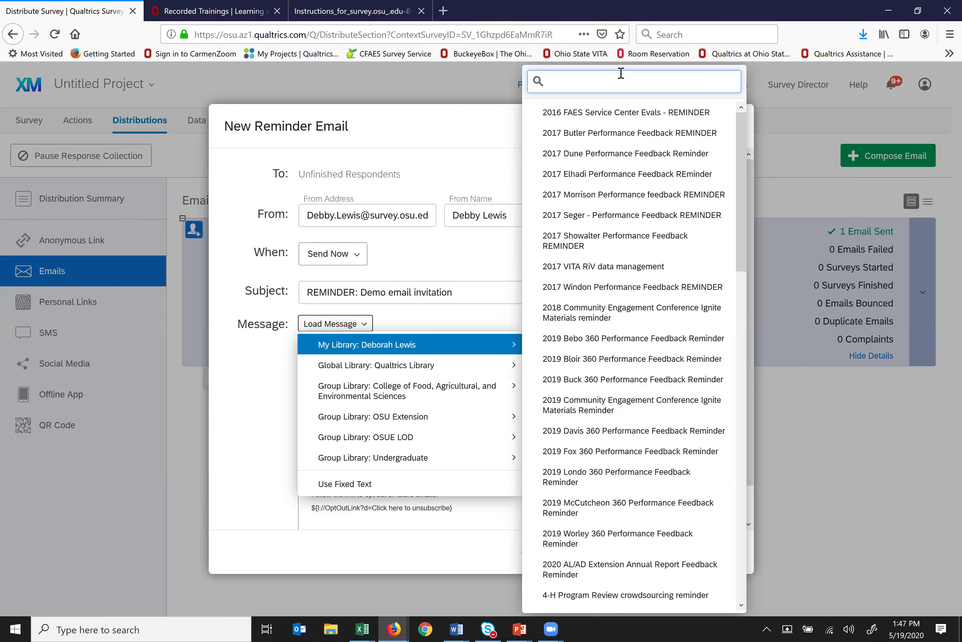
type("DEMO")
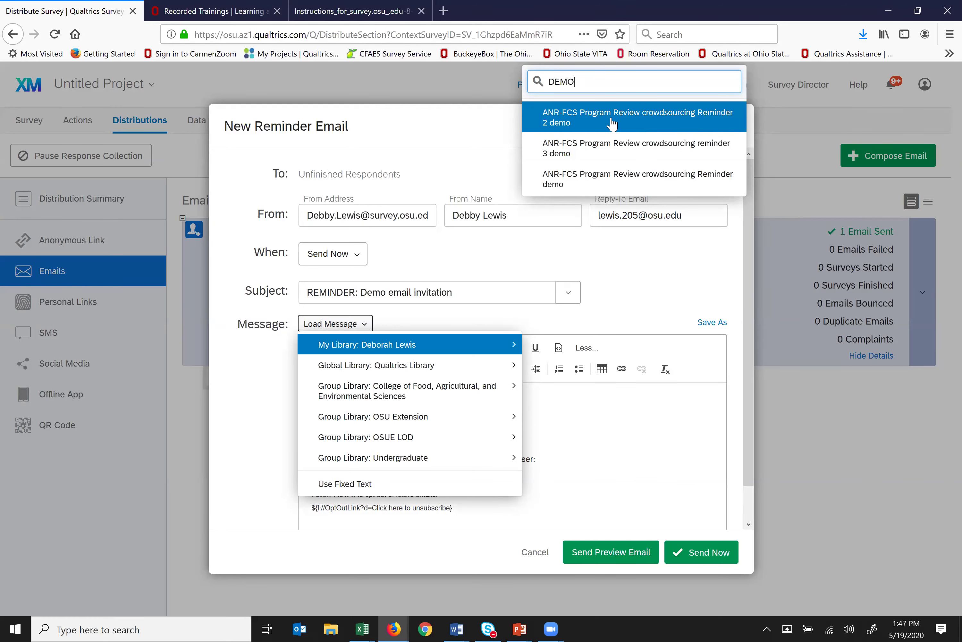
left_click(588, 179)
scroll(456, 414, "down", 3)
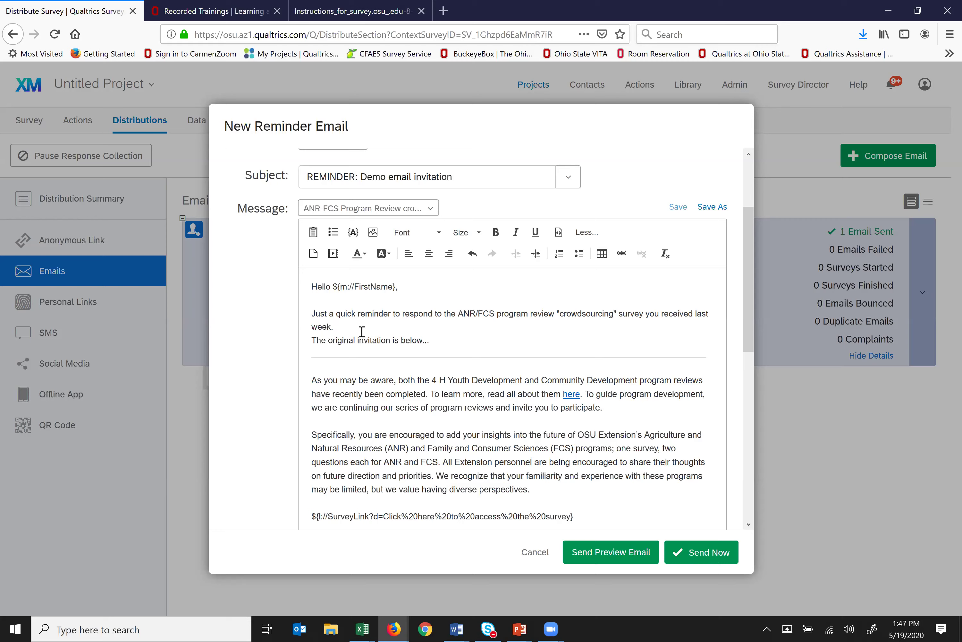
scroll(418, 398, "down", 1)
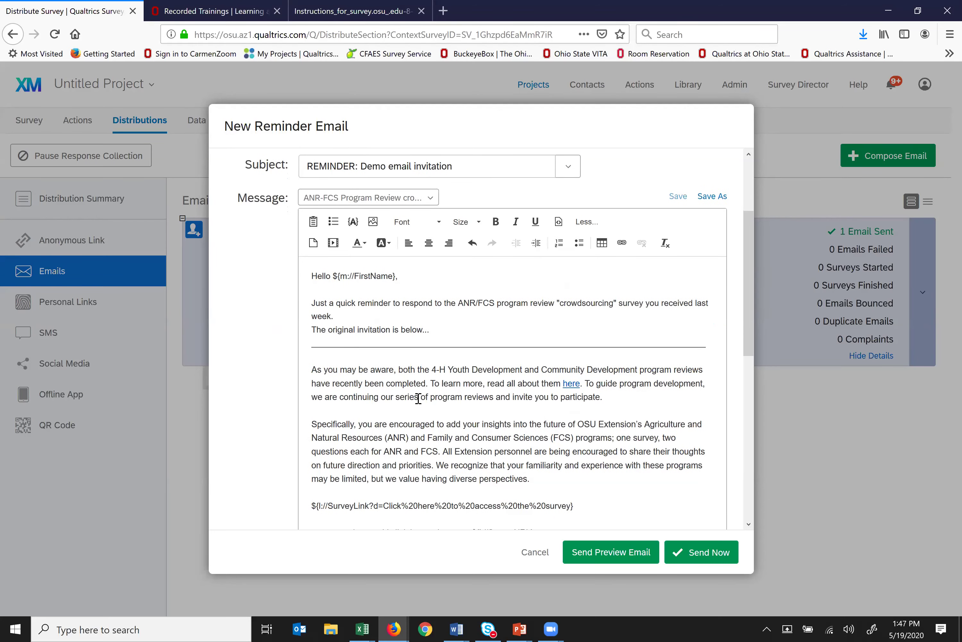
scroll(456, 435, "down", 4)
scroll(488, 495, "down", 5)
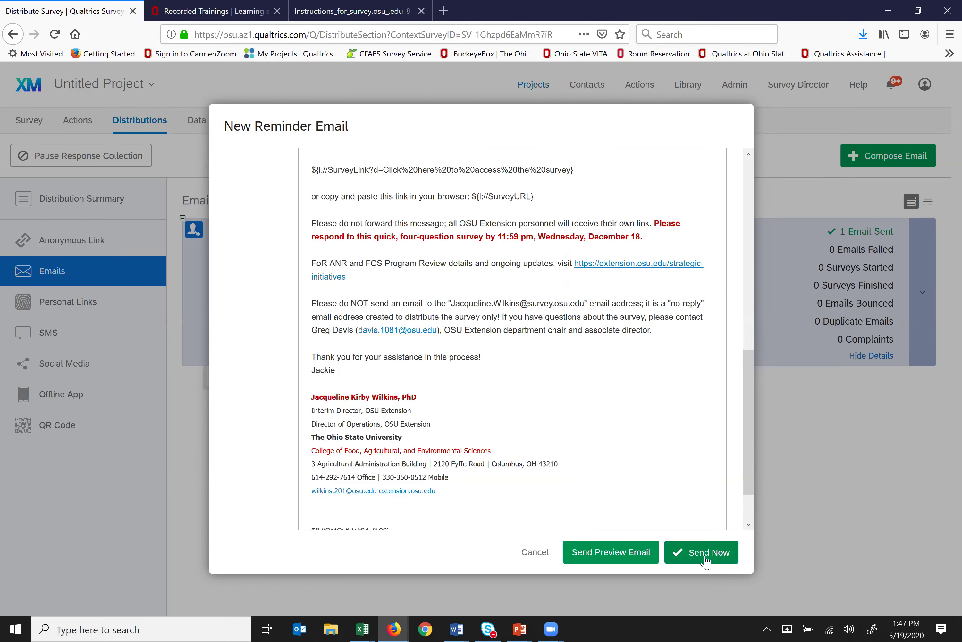
scroll(591, 408, "up", 10)
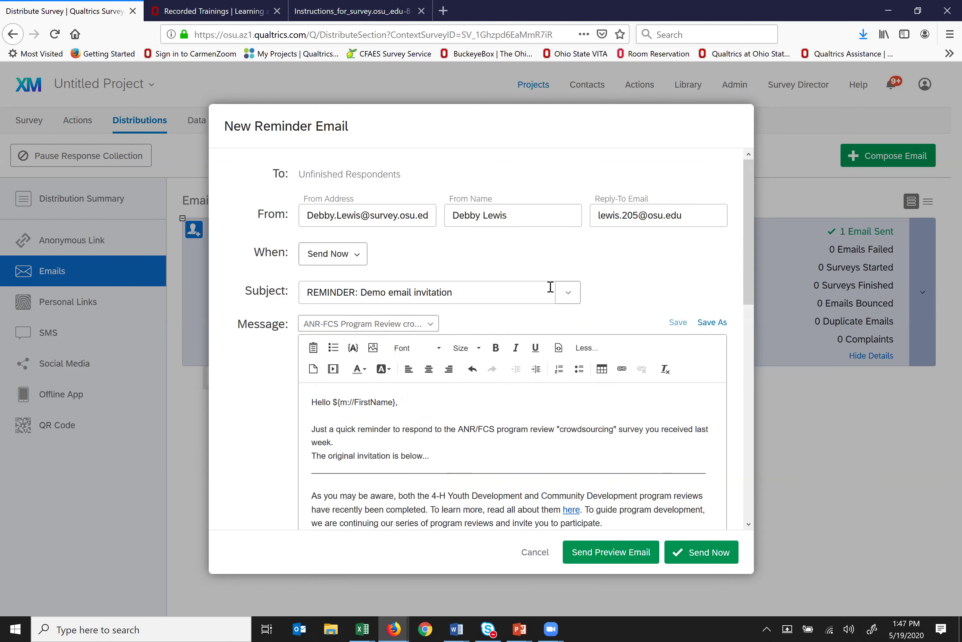
left_click(719, 551)
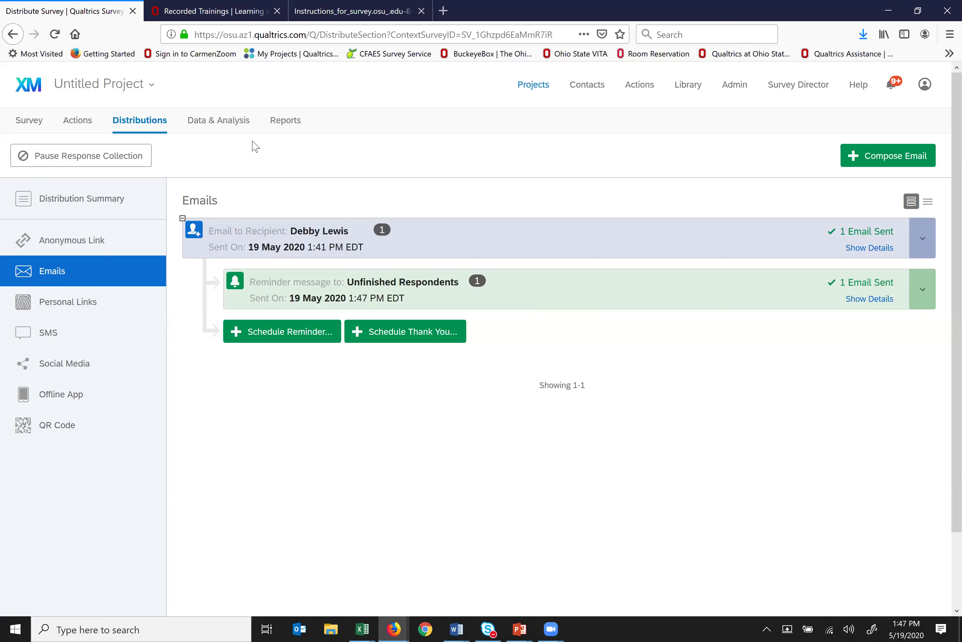
left_click(16, 124)
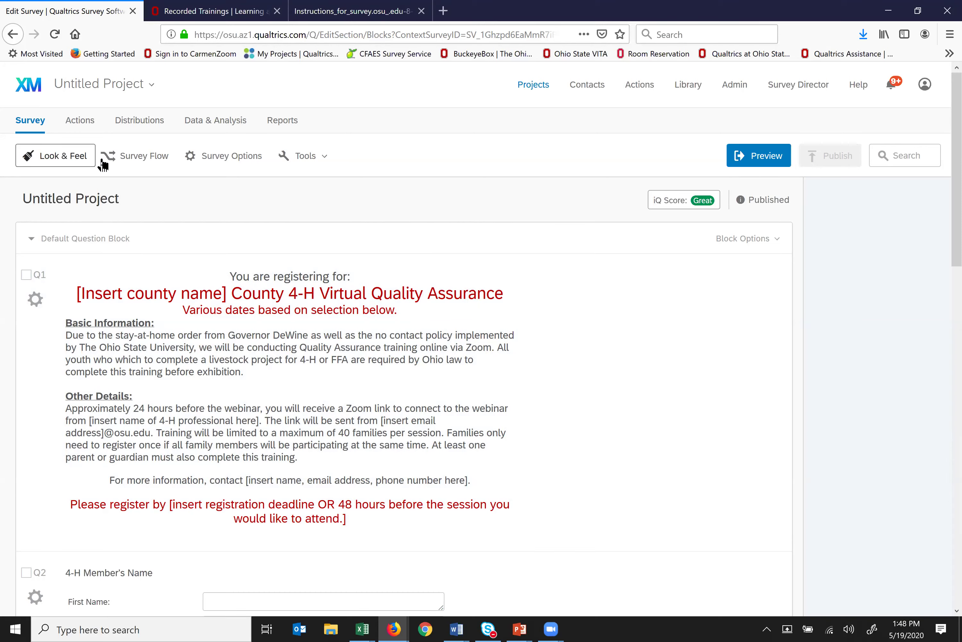
Open the Survey Options for the 4-H registration survey from the survey editor
left_click(230, 161)
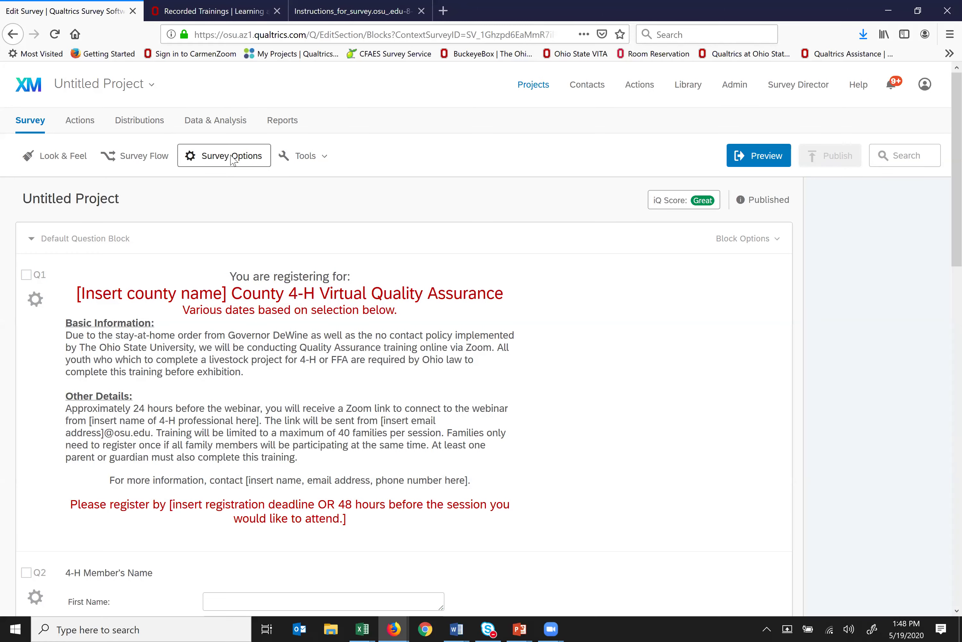
left_click(231, 161)
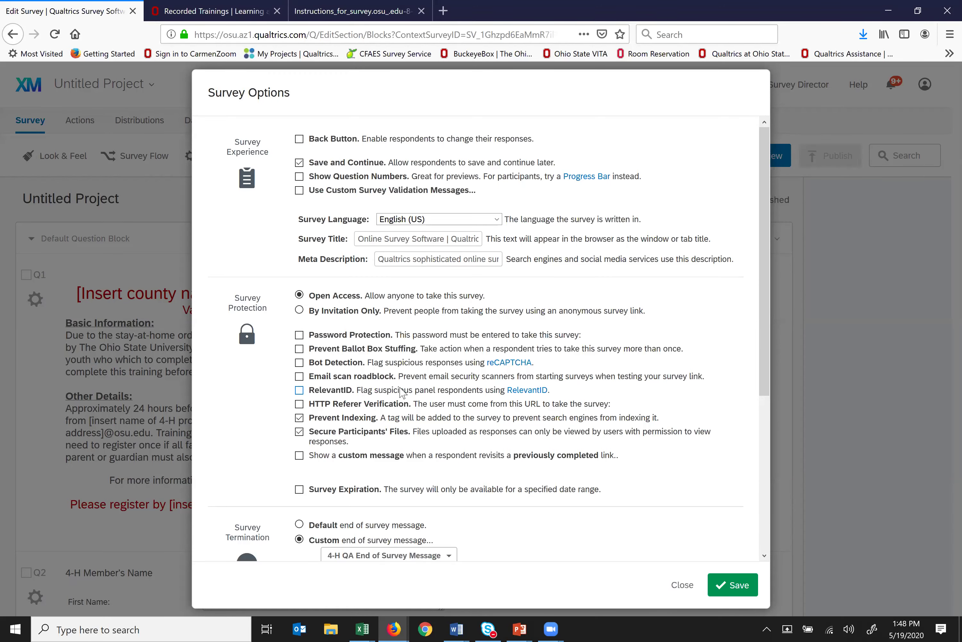
Turn on Show Response Summary at survey end, then close Survey Options
scroll(436, 397, "down", 3)
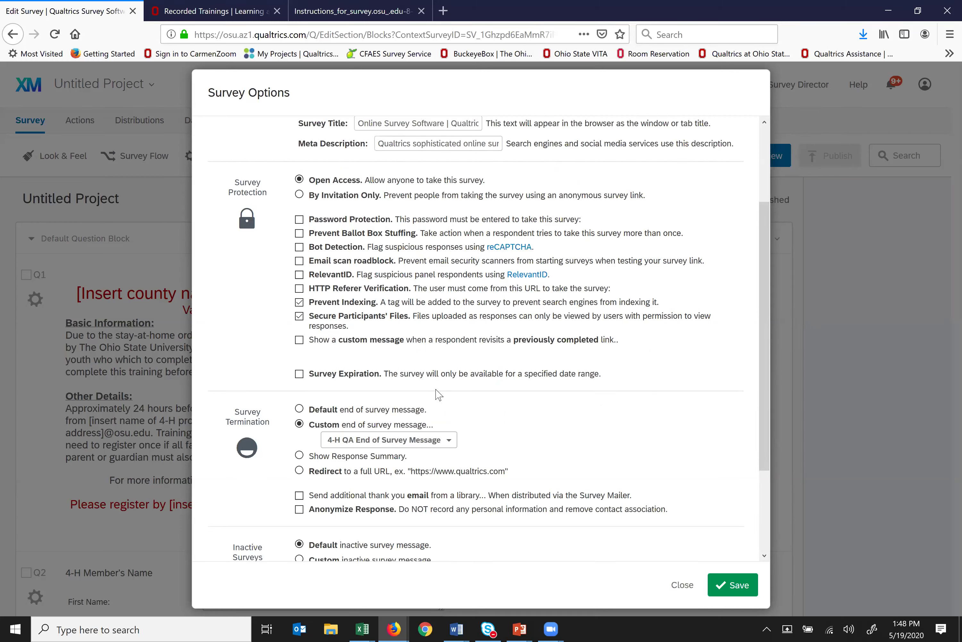
scroll(539, 358, "down", 1)
scroll(542, 355, "down", 3)
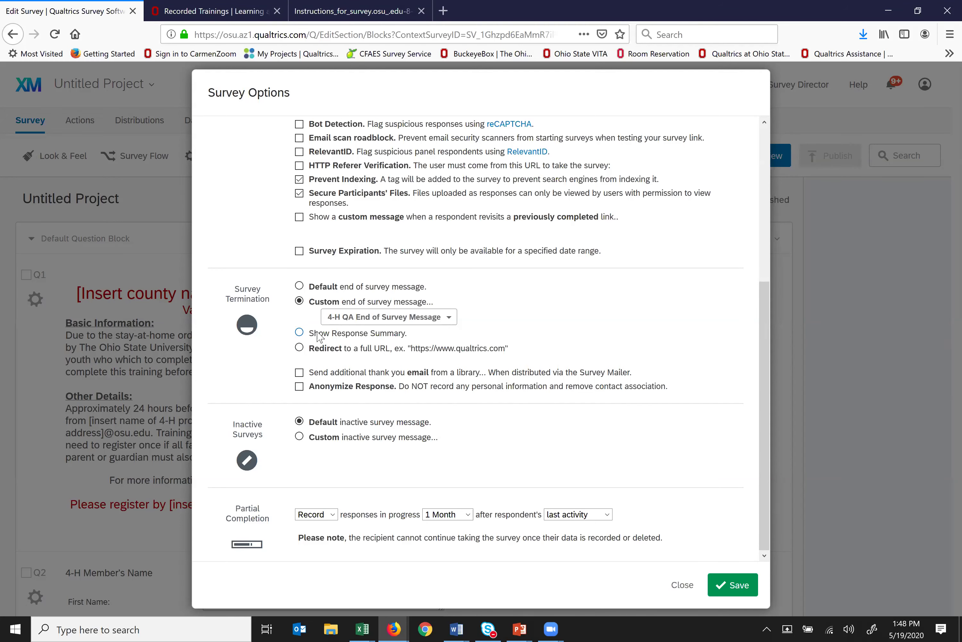
left_click(299, 332)
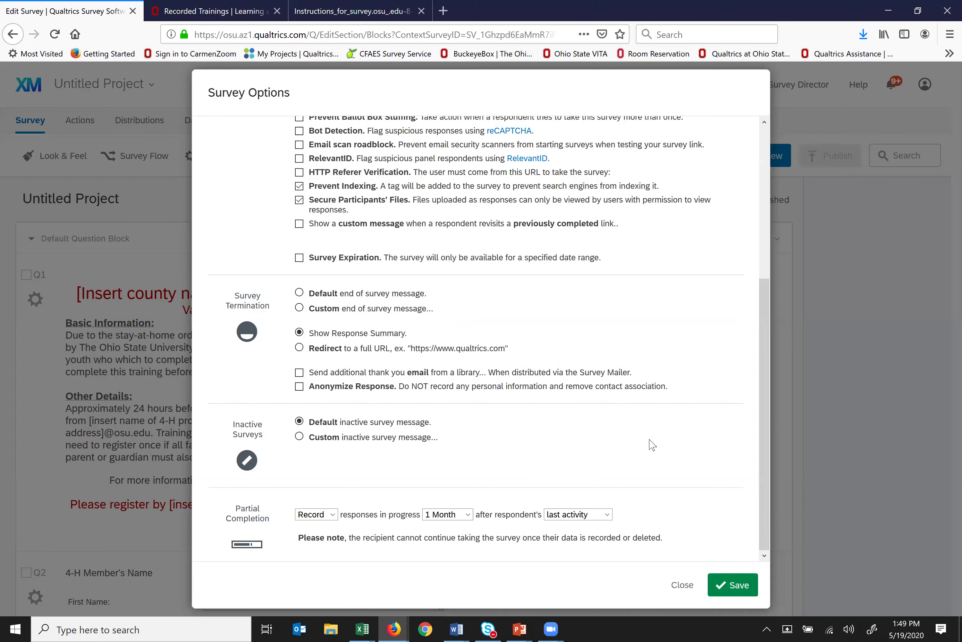
scroll(661, 451, "up", 5)
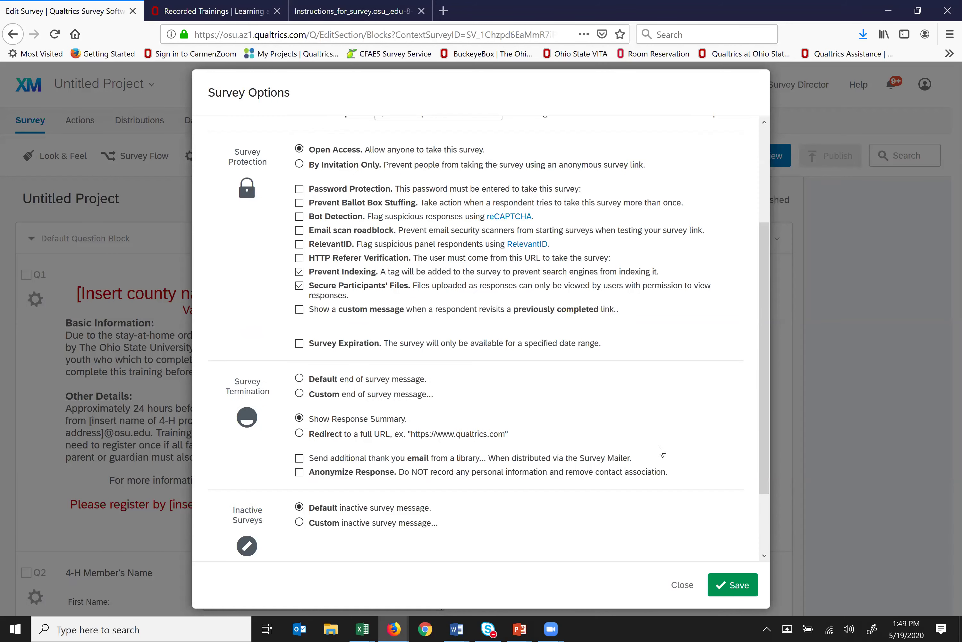
scroll(655, 472, "up", 1)
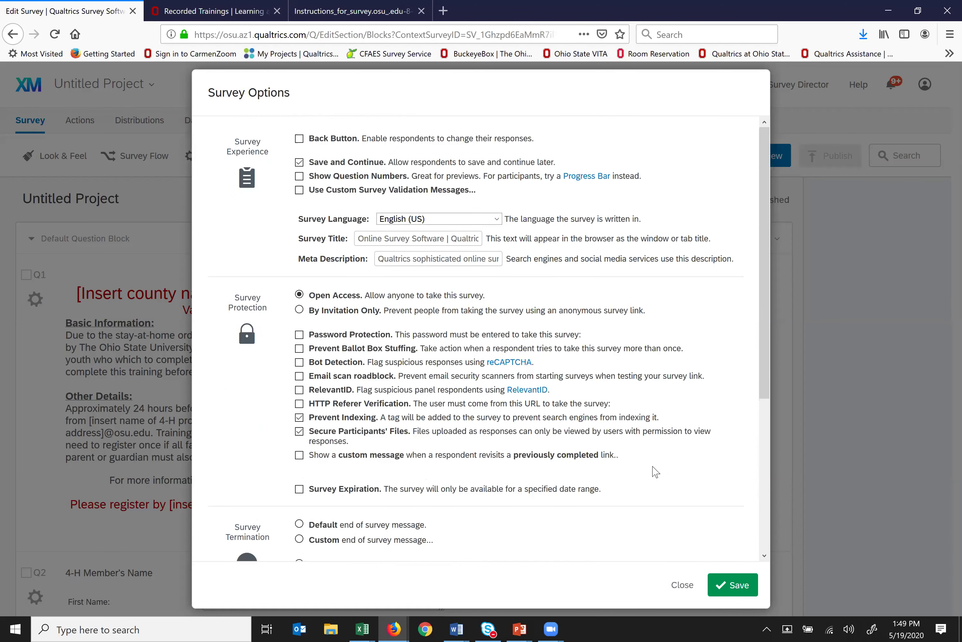
scroll(646, 443, "down", 5)
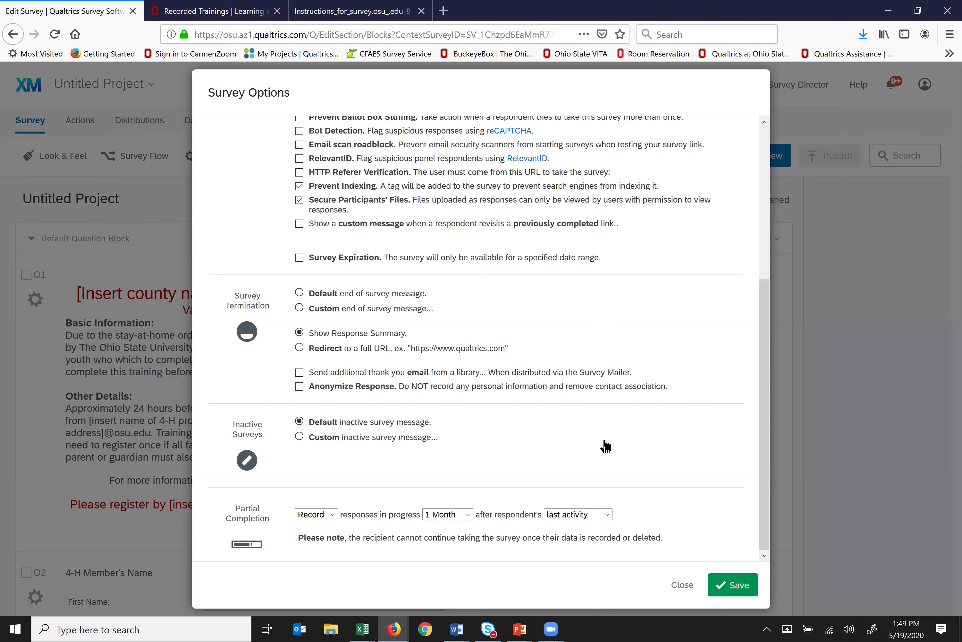
left_click(787, 198)
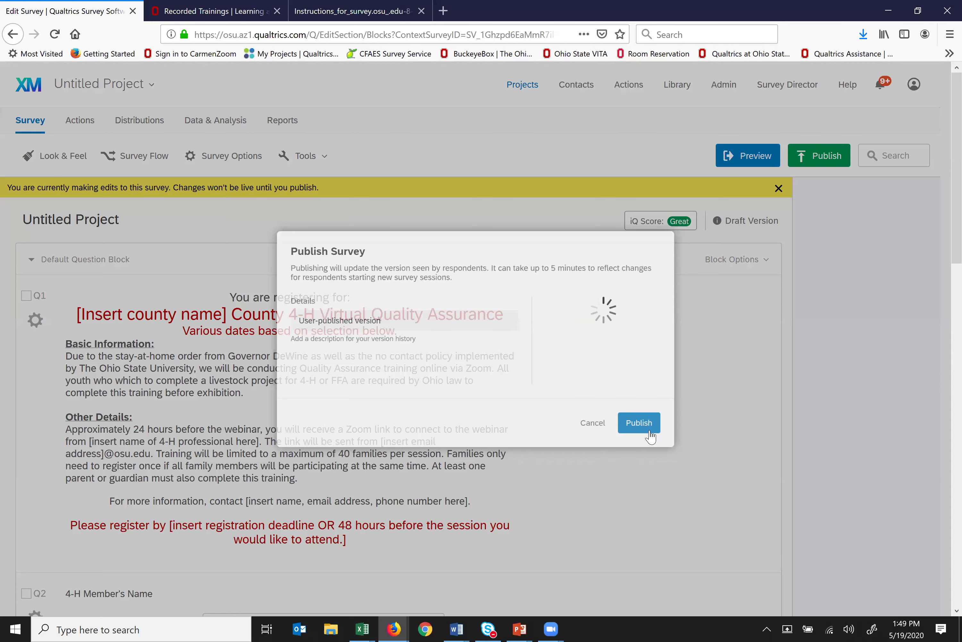
Confirm publishing the latest version of the registration survey
left_click(650, 434)
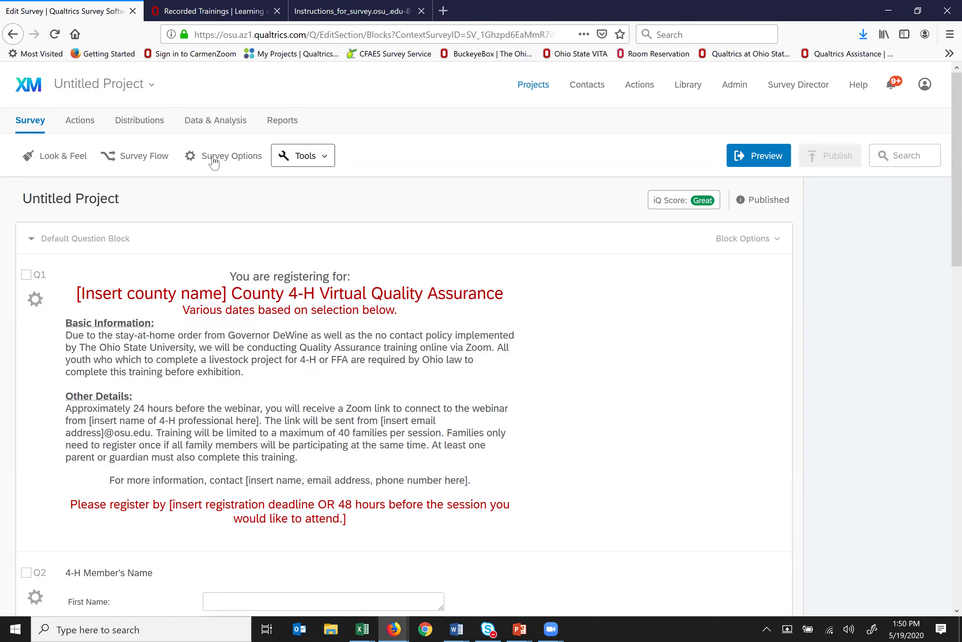
Open the registration confirmation email trigger from Tools > Triggers > Email Triggers
left_click(324, 157)
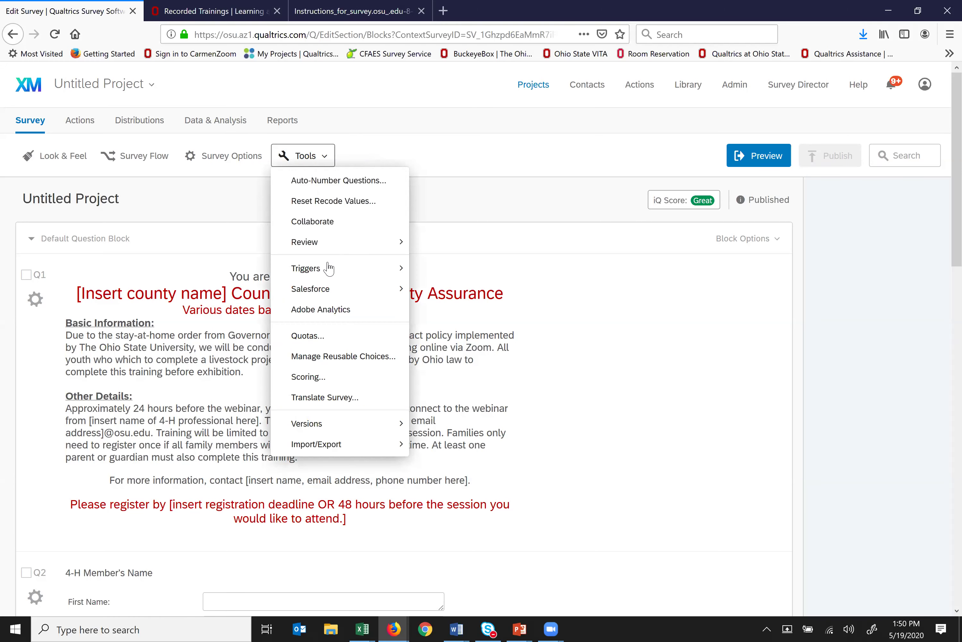
mouse_move(396, 269)
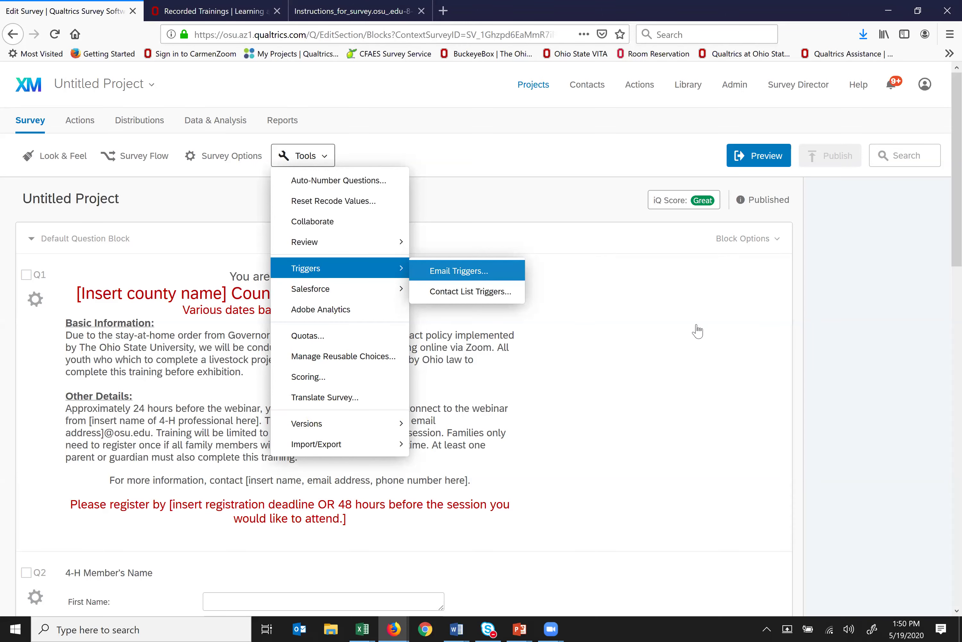
left_click(459, 270)
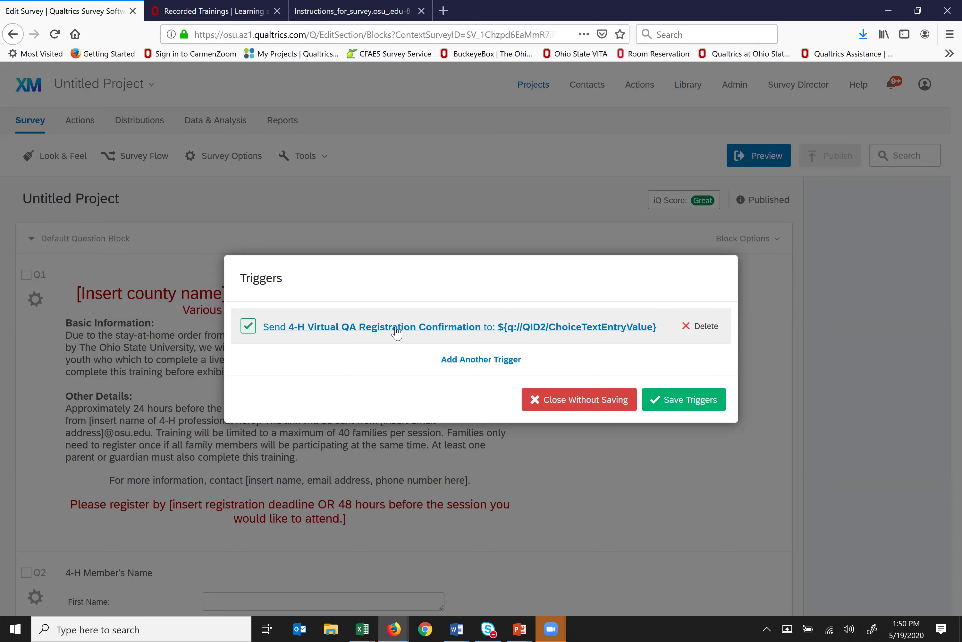
left_click(429, 330)
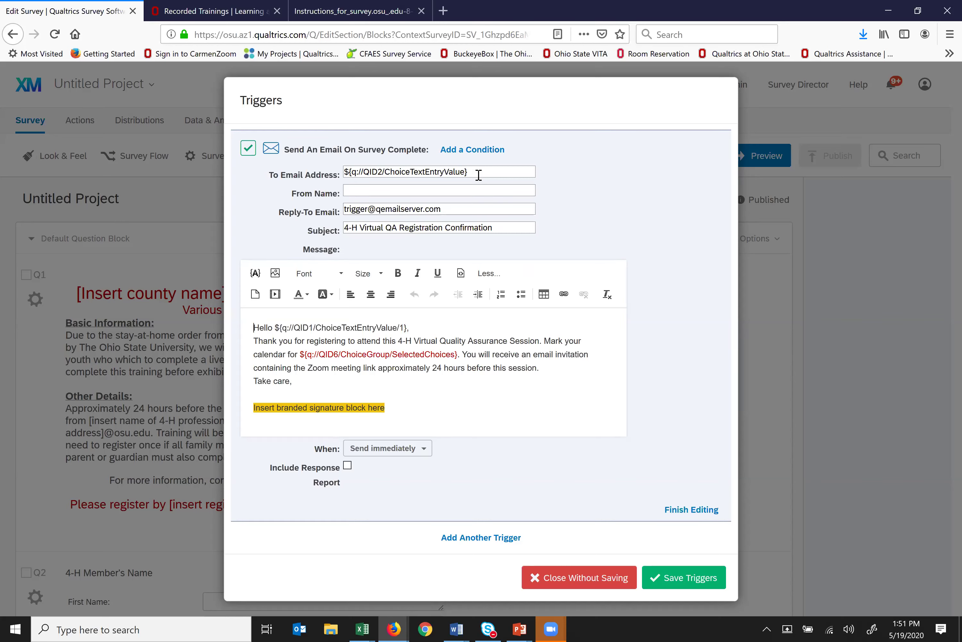
left_click_drag(473, 171, 327, 167)
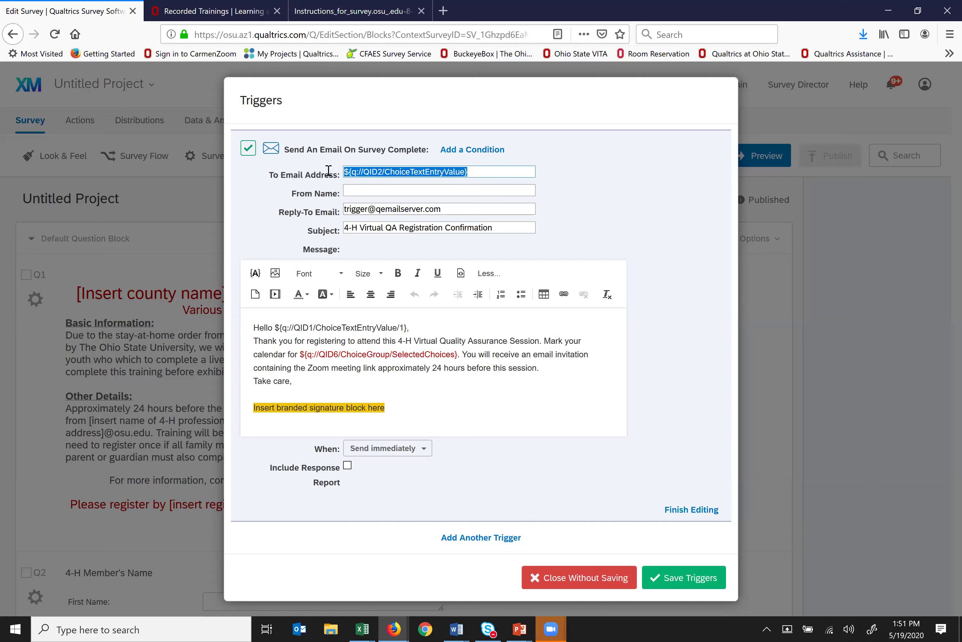
left_click(478, 171)
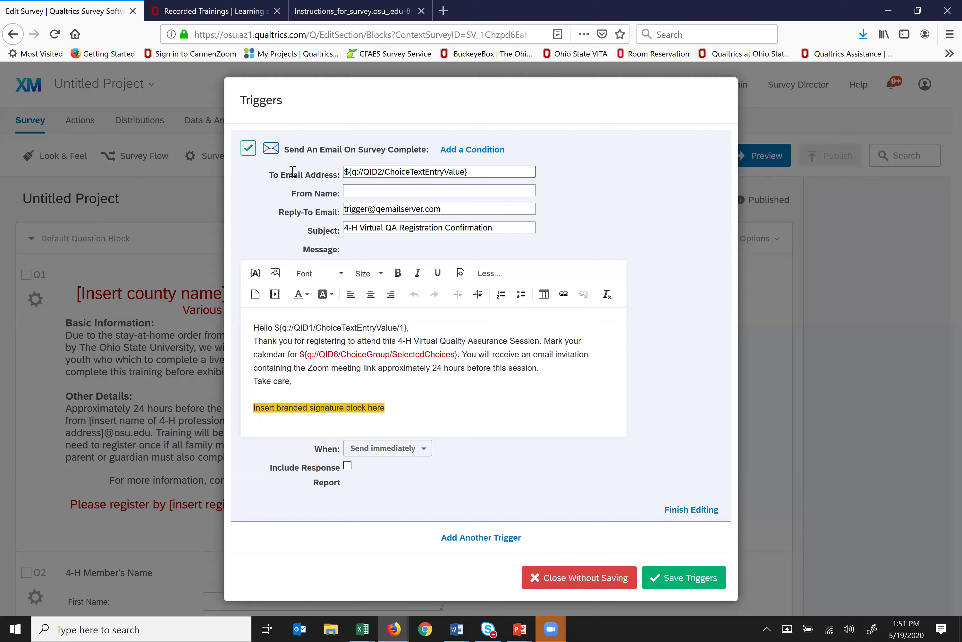
Insert the Q4 e-mail answer as piped text into the message body
left_click(254, 330)
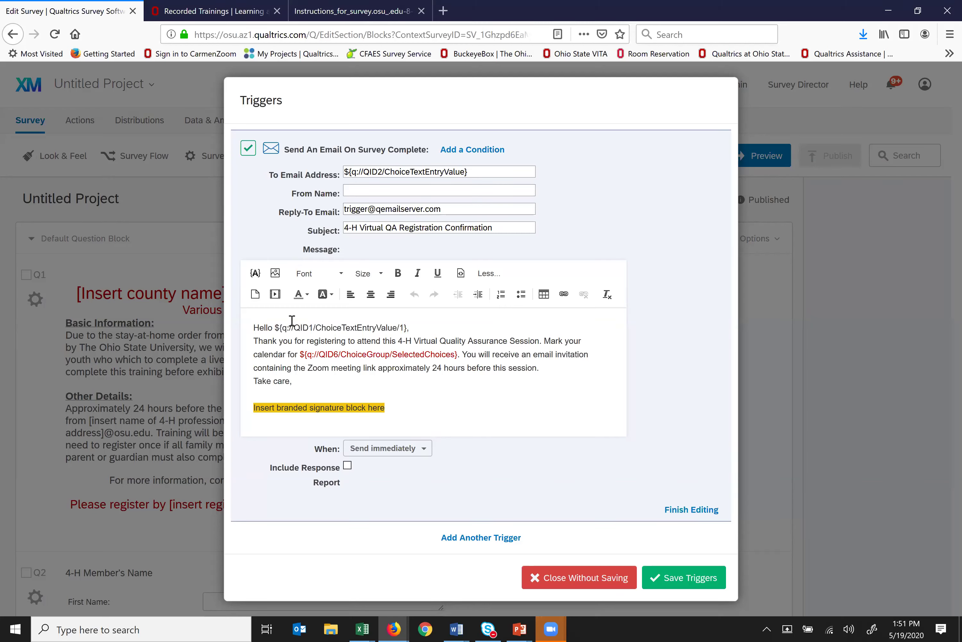
left_click(256, 274)
mouse_move(293, 318)
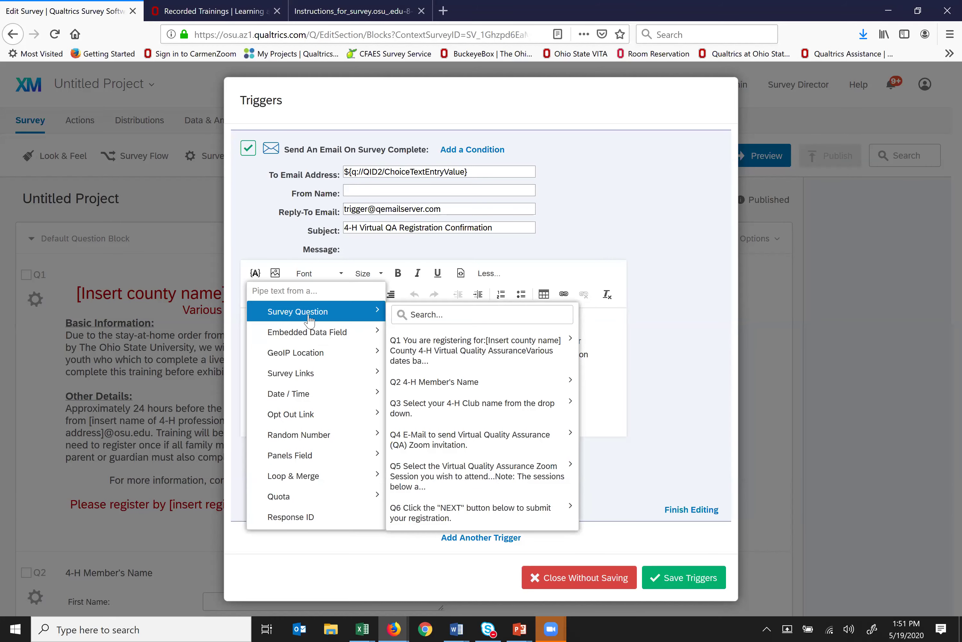
mouse_move(488, 416)
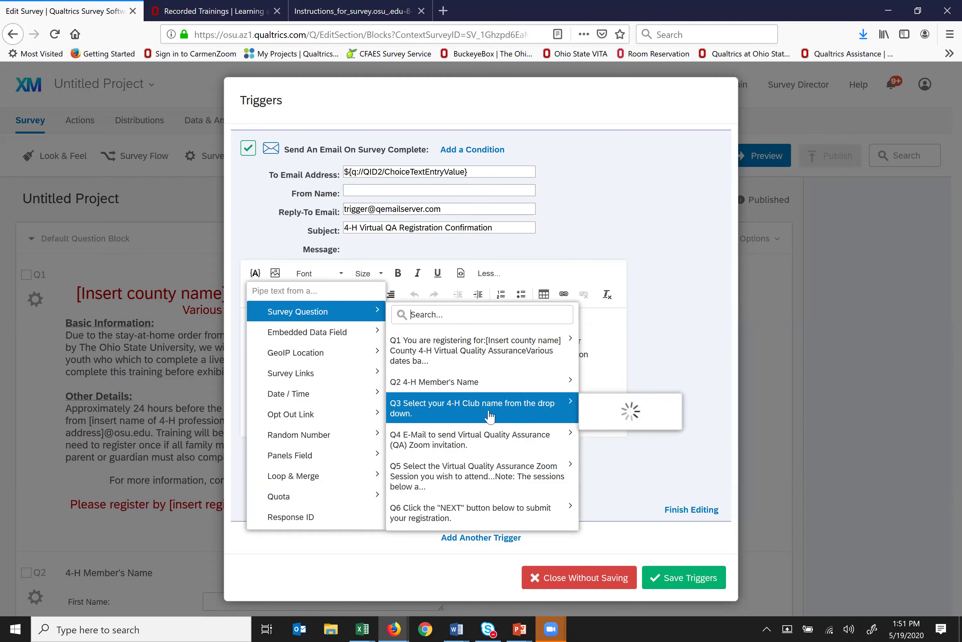
mouse_move(489, 449)
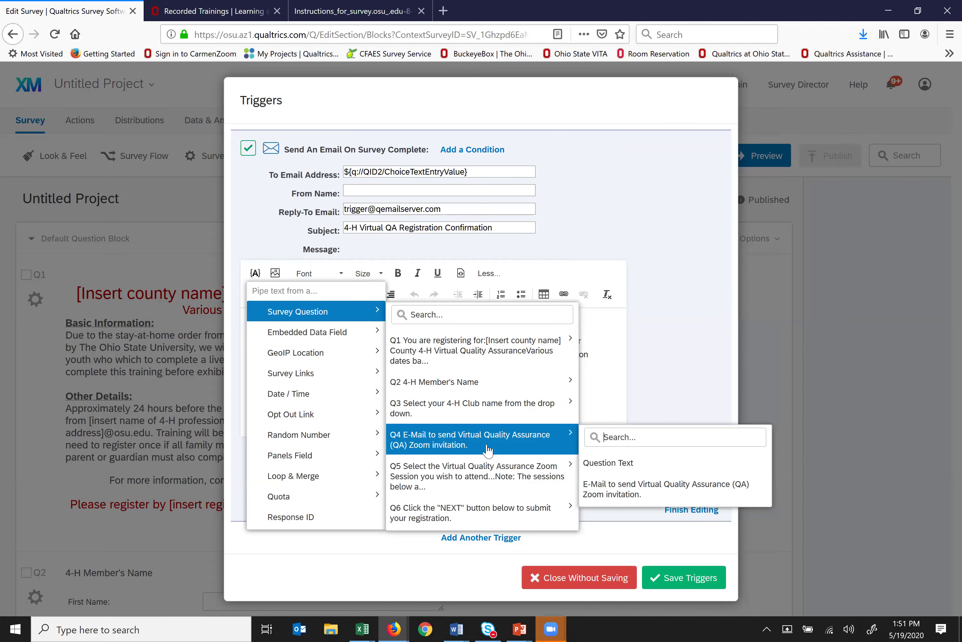
mouse_move(493, 385)
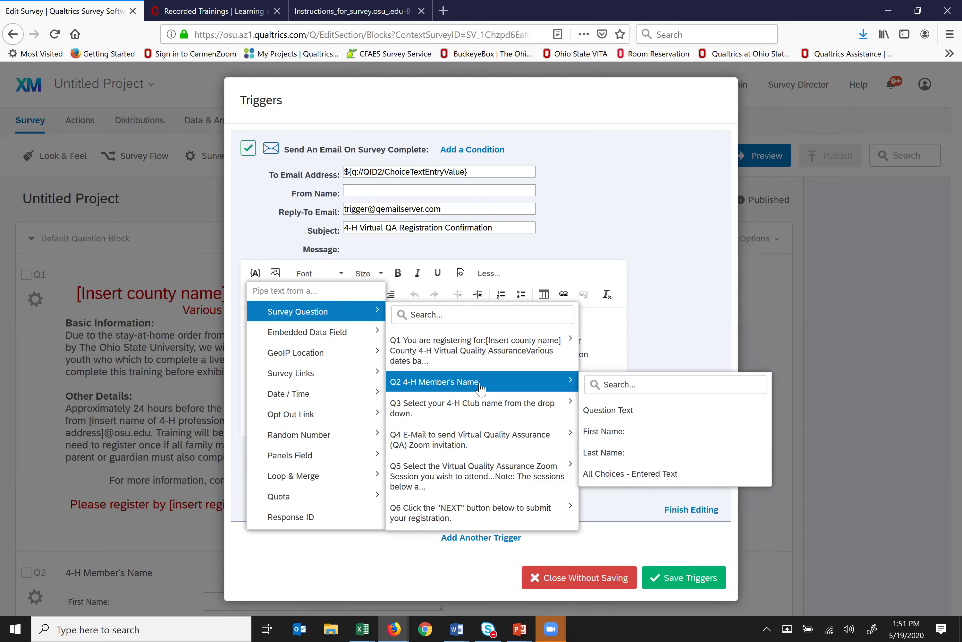
mouse_move(456, 437)
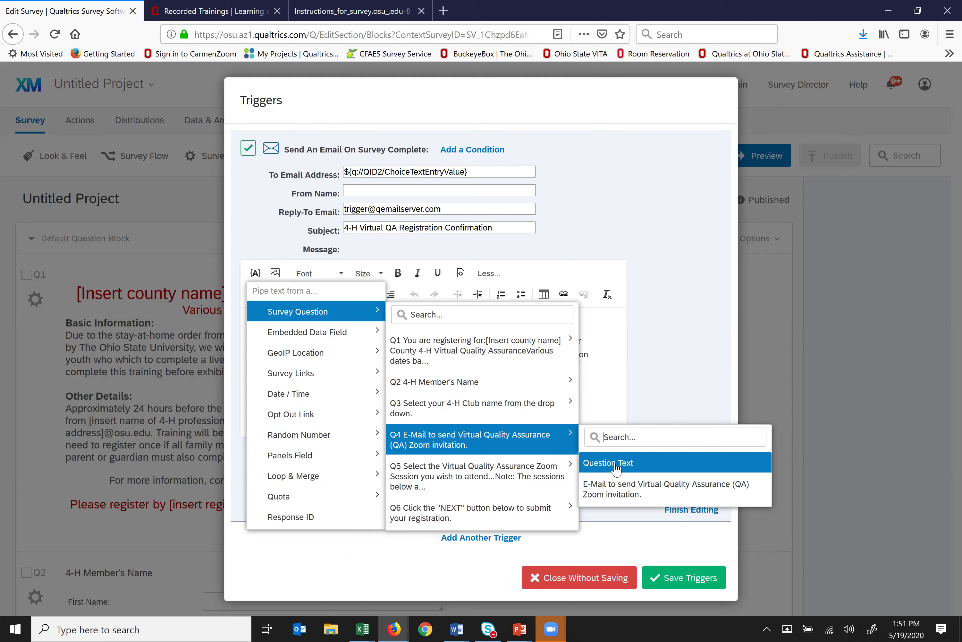
left_click(631, 495)
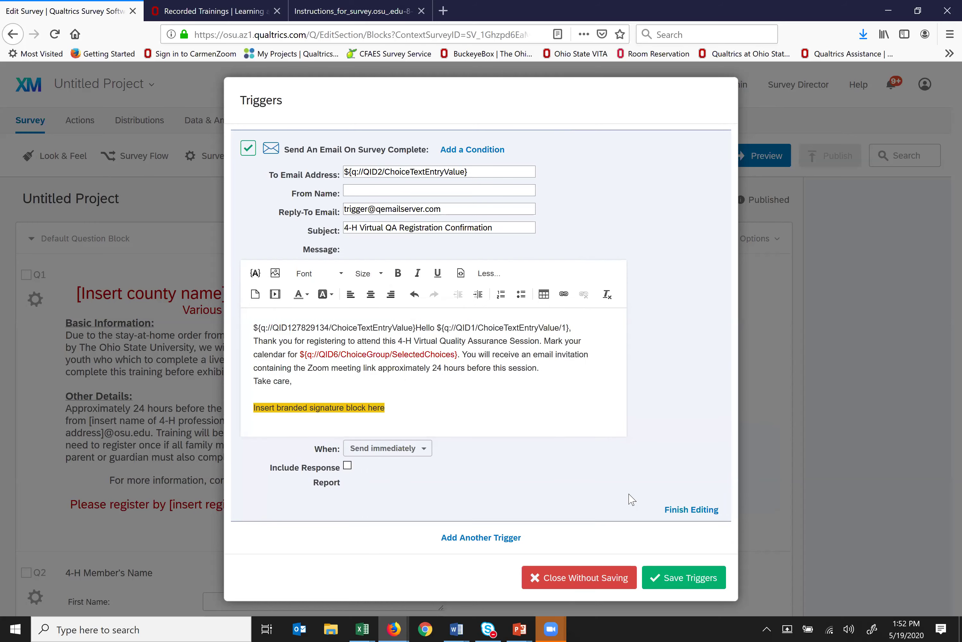
Move the piped Q4 e-mail field from the message into the To Email Address
left_click_drag(415, 328, 392, 328)
left_click_drag(248, 325, 253, 325)
key("ctrl+c")
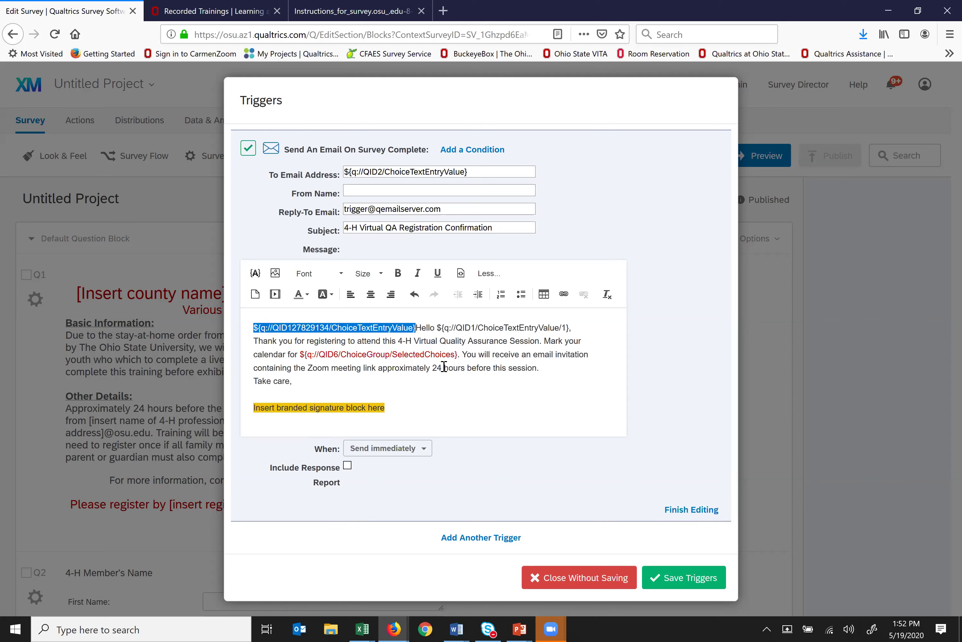
key("Delete")
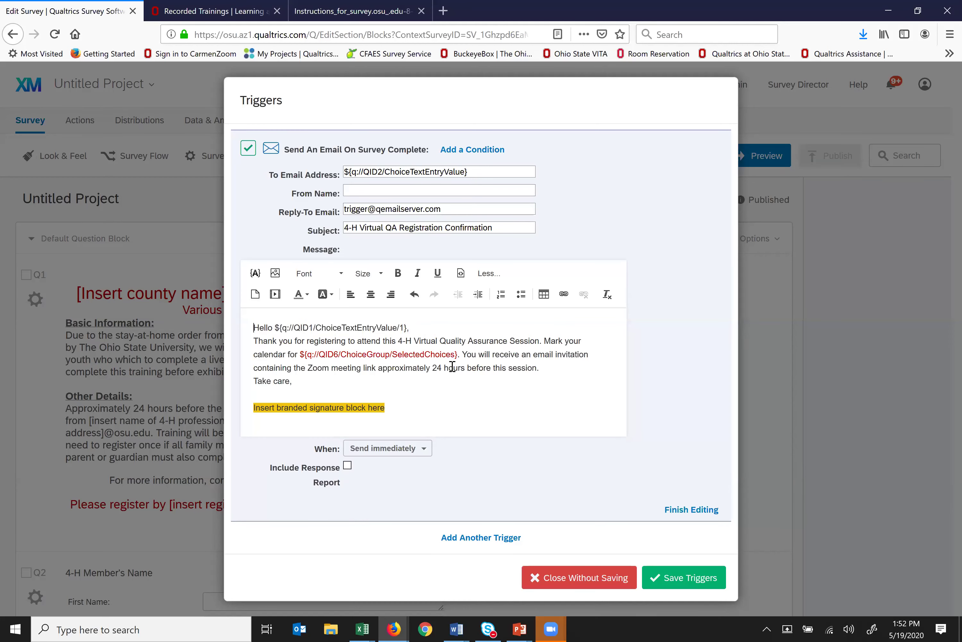
left_click_drag(470, 171, 319, 163)
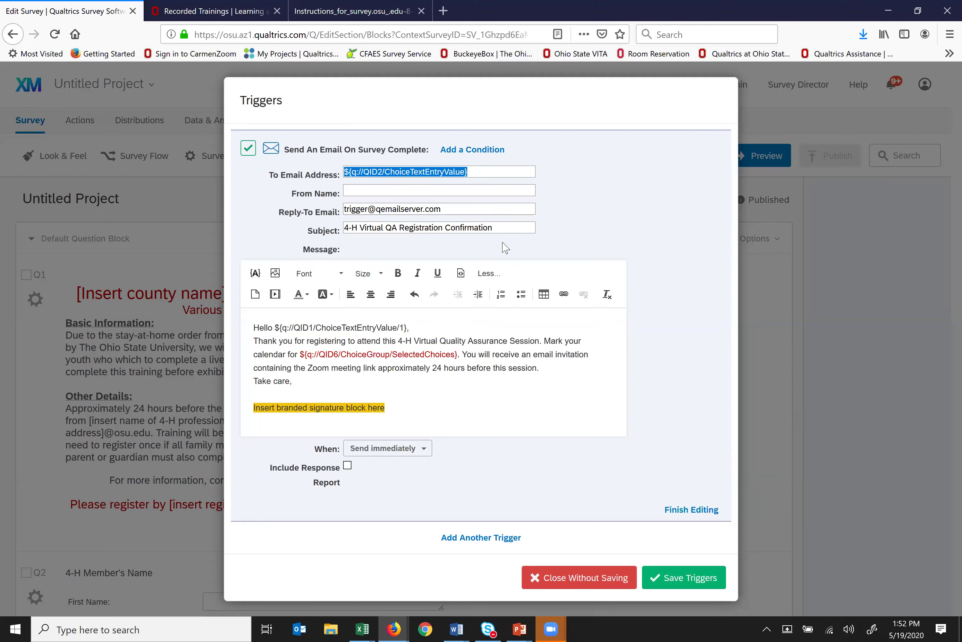
key("ctrl+v")
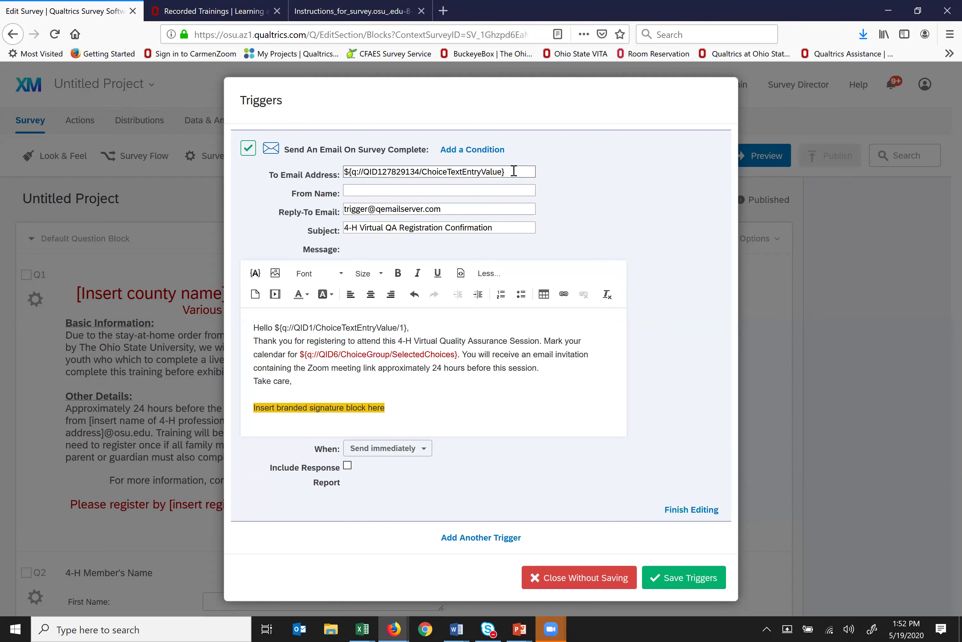
left_click(385, 191)
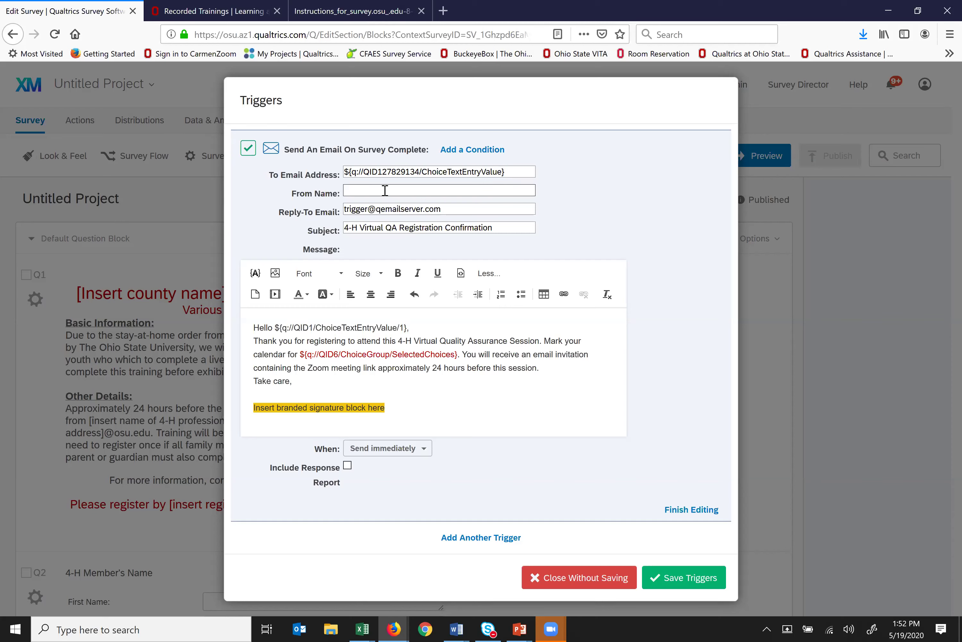
Enter the sender's name as From Name and the organizer's e-mail as Reply-To address
left_click_drag(454, 211, 276, 218)
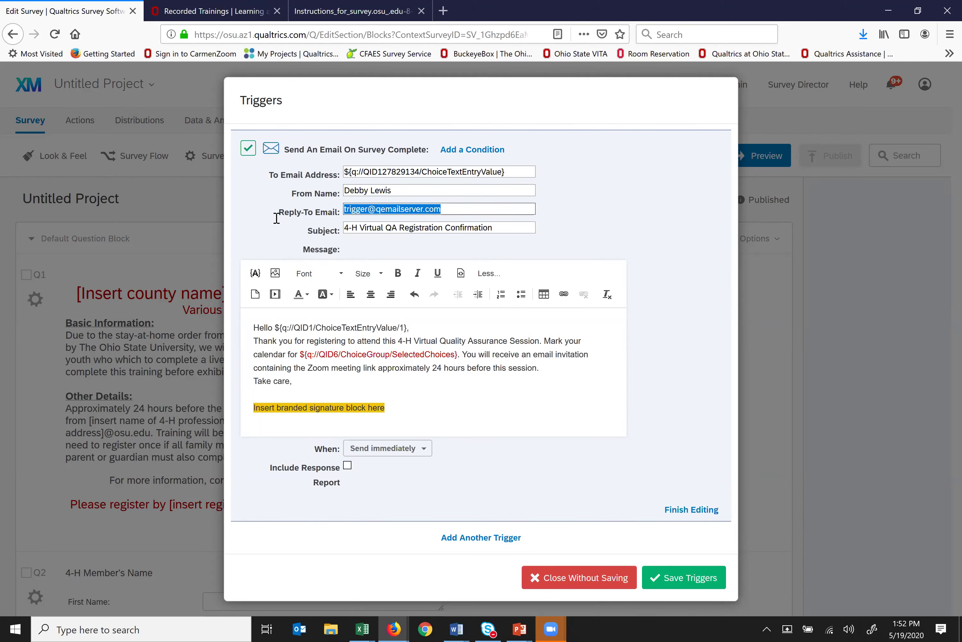
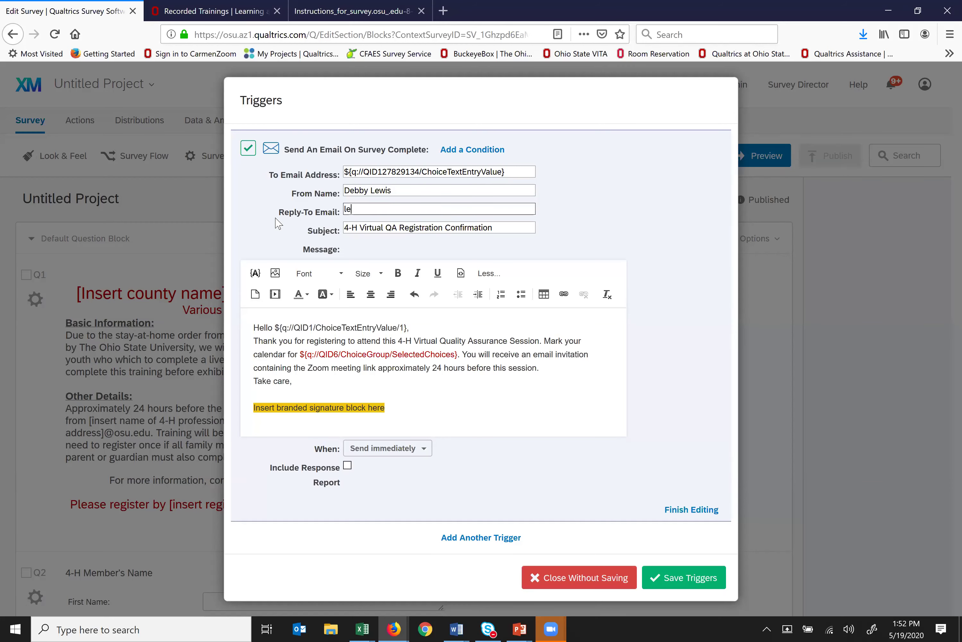
key("Tab")
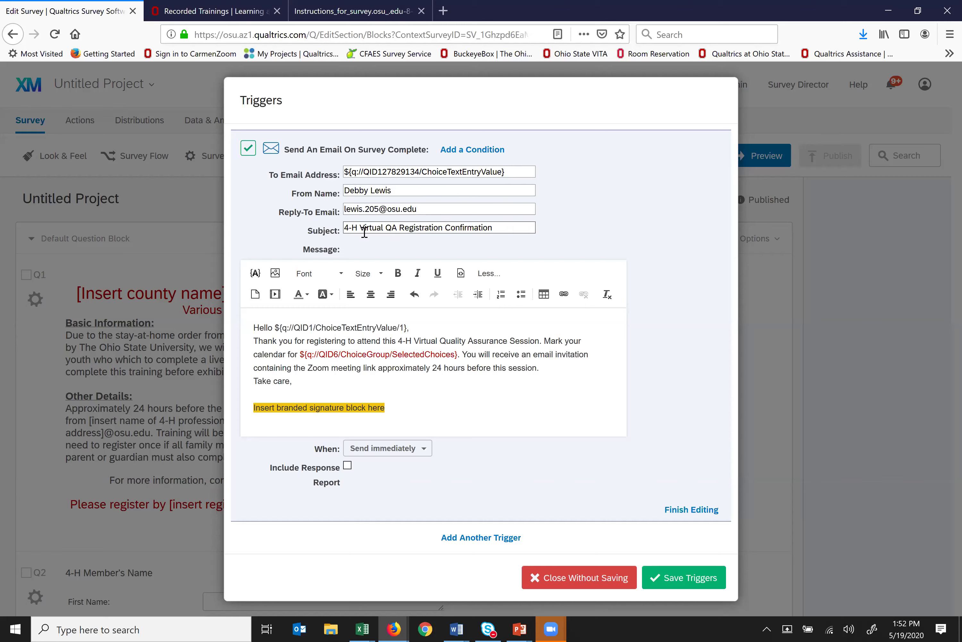
left_click(463, 232)
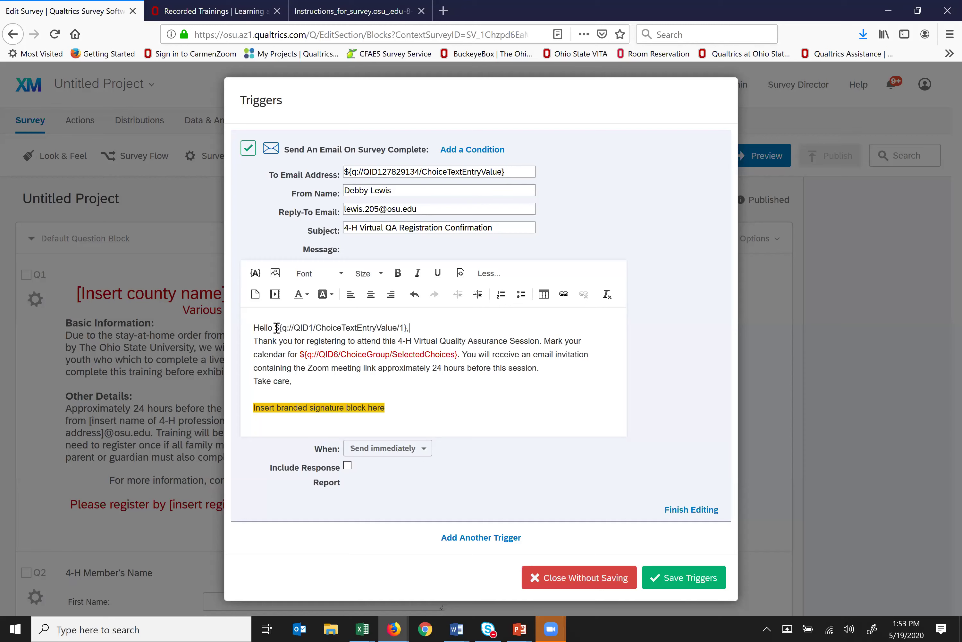
Replace the greeting's piped field with Q2 First Name after 'Hello'
left_click_drag(276, 327, 411, 329)
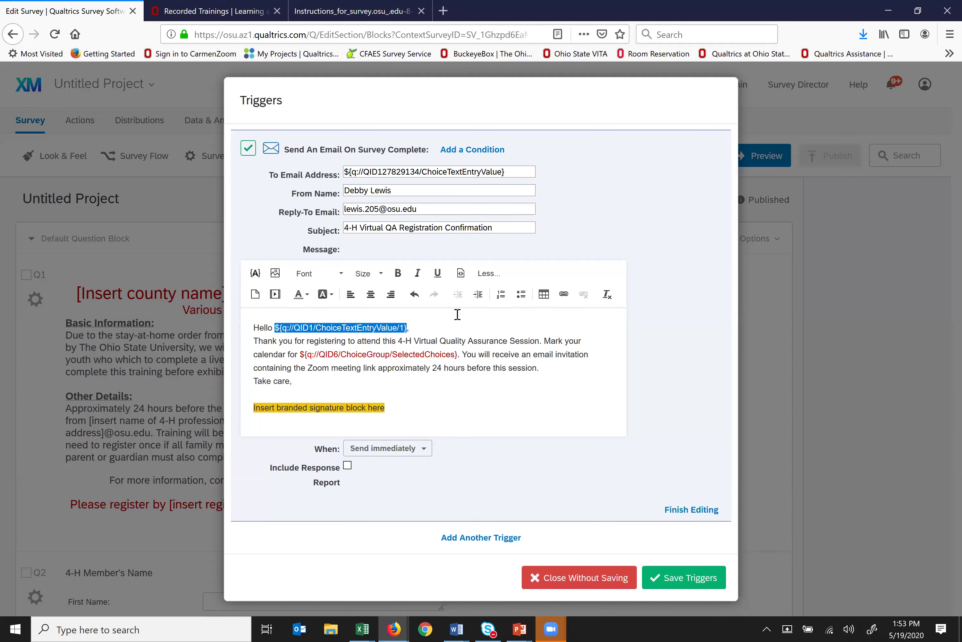
left_click(255, 273)
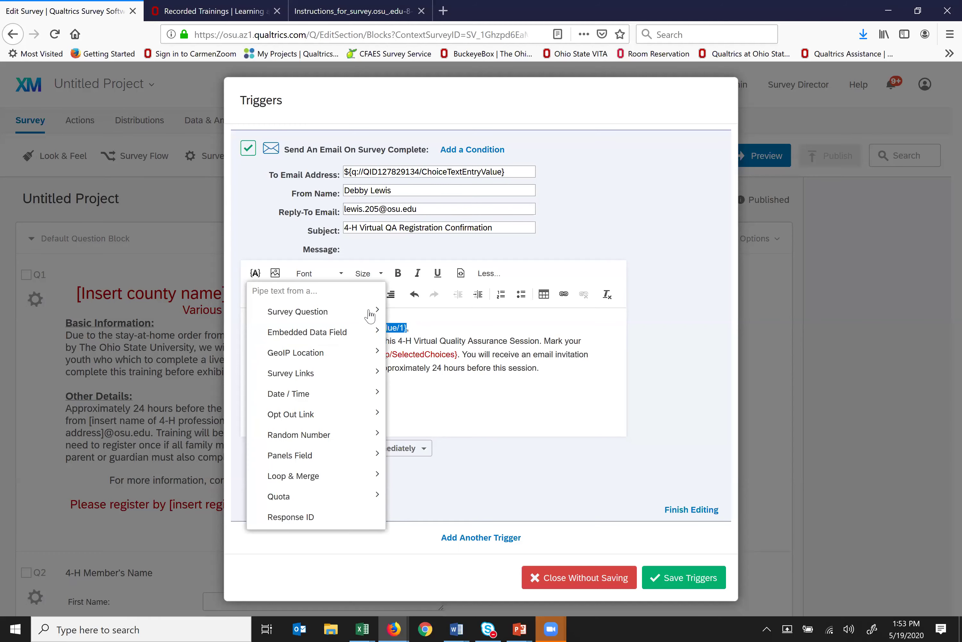
mouse_move(368, 312)
mouse_move(447, 386)
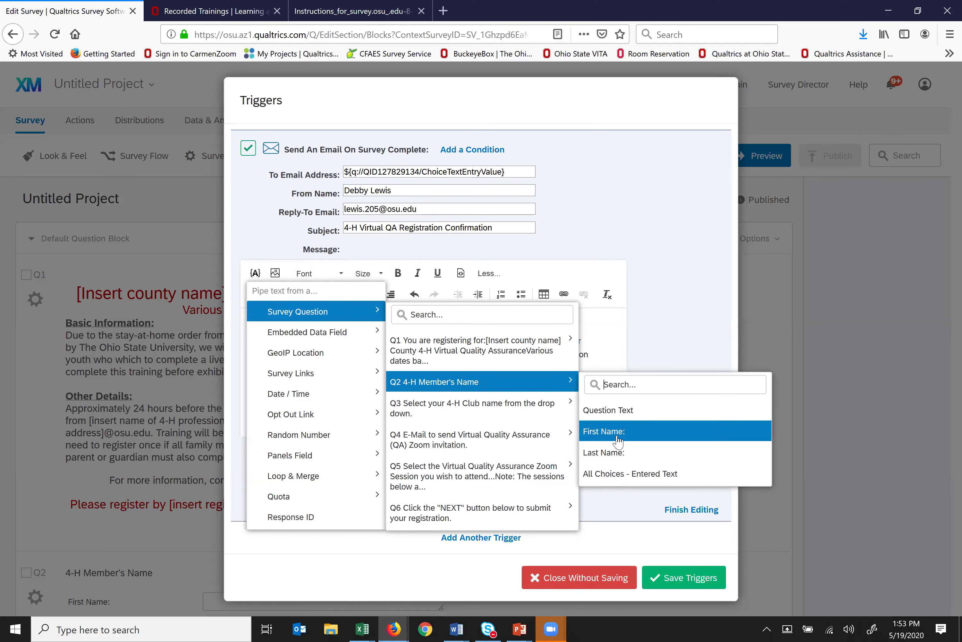
left_click(703, 351)
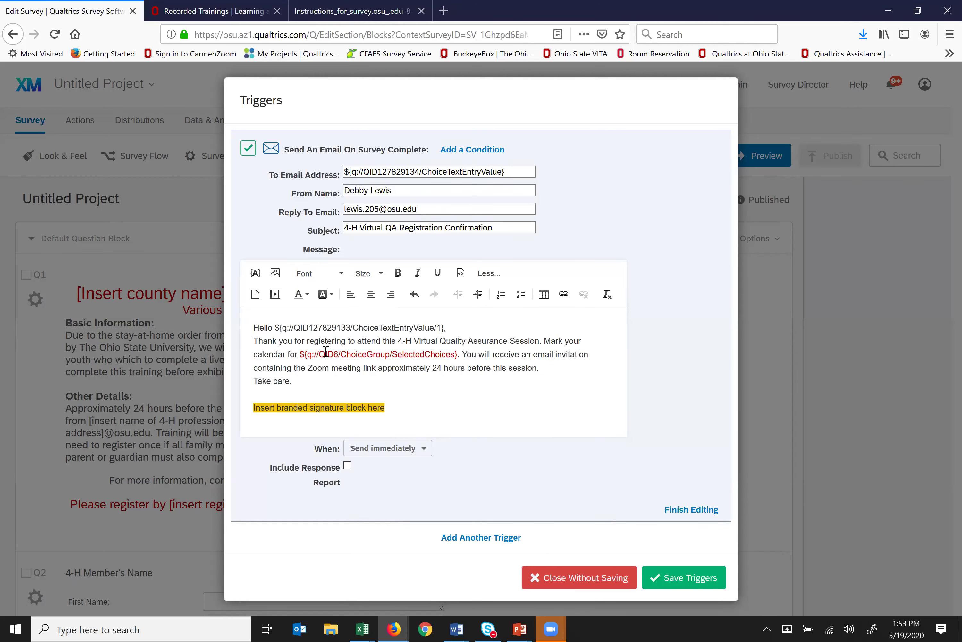
Replace the old session field with Q5 Selected Choices piped text
left_click_drag(301, 355, 460, 356)
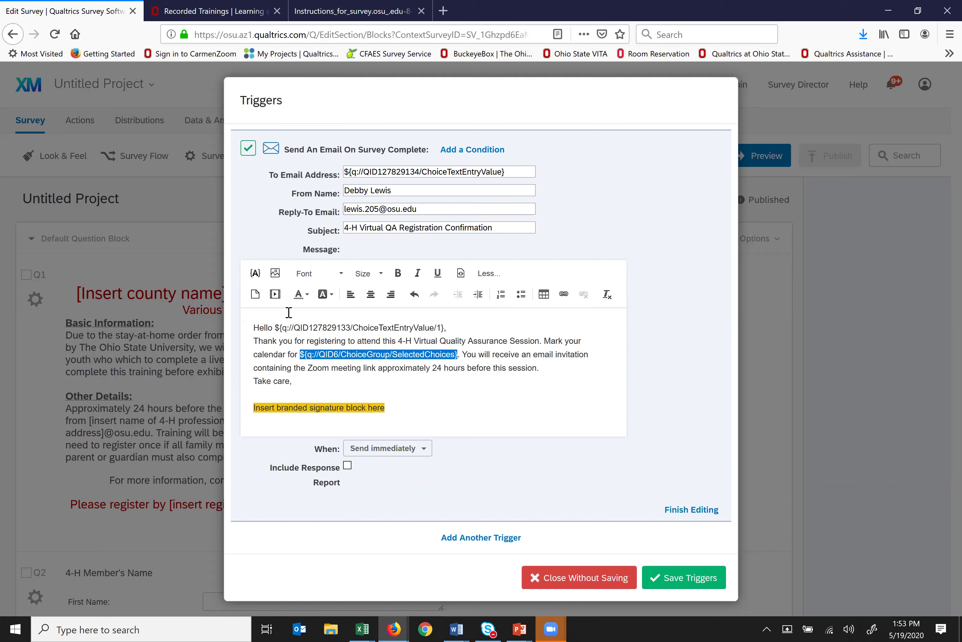
left_click(255, 274)
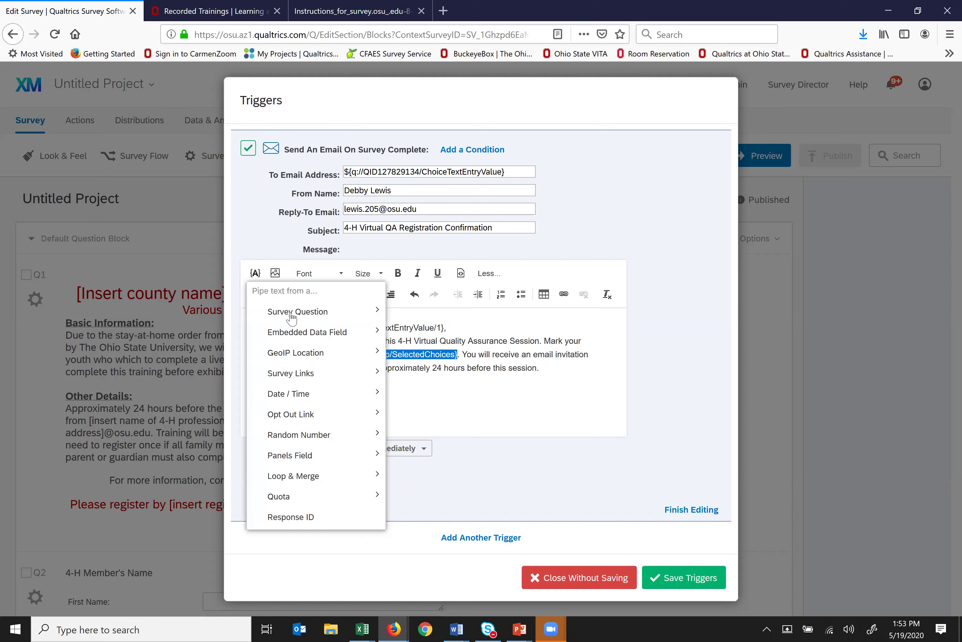
mouse_move(315, 315)
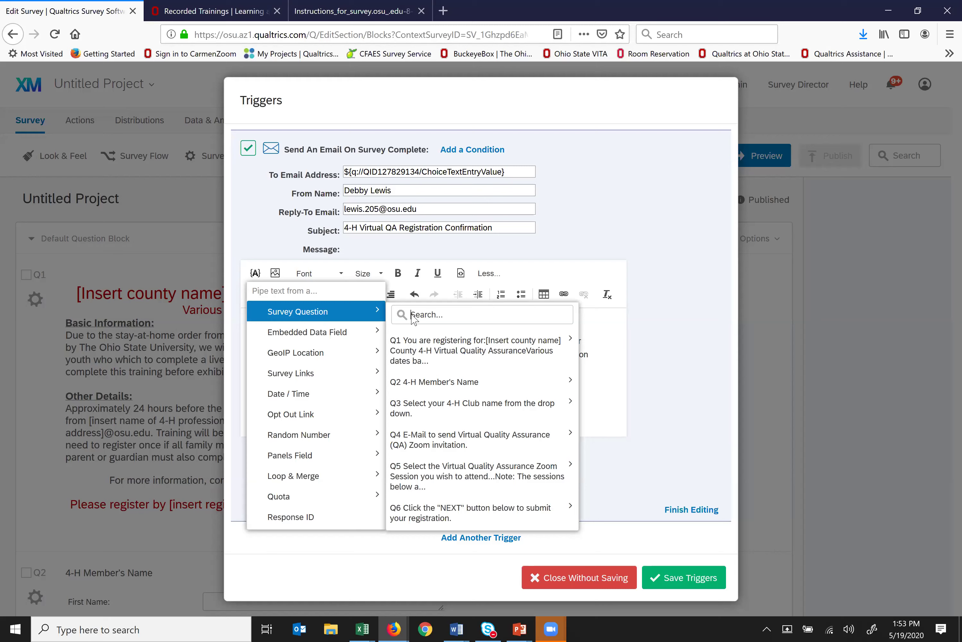
mouse_move(490, 480)
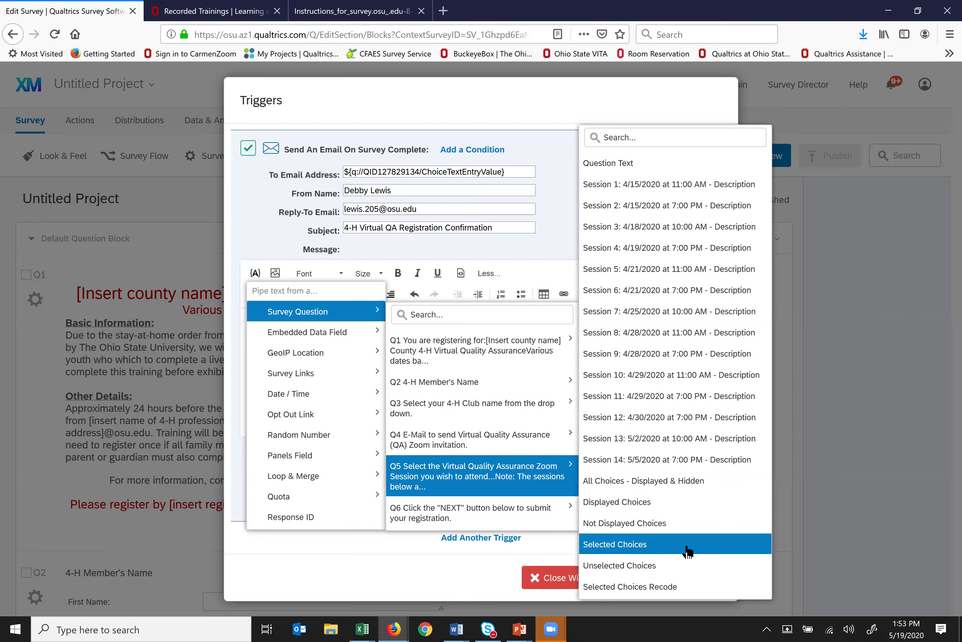
left_click(703, 545)
left_click_drag(300, 354, 495, 356)
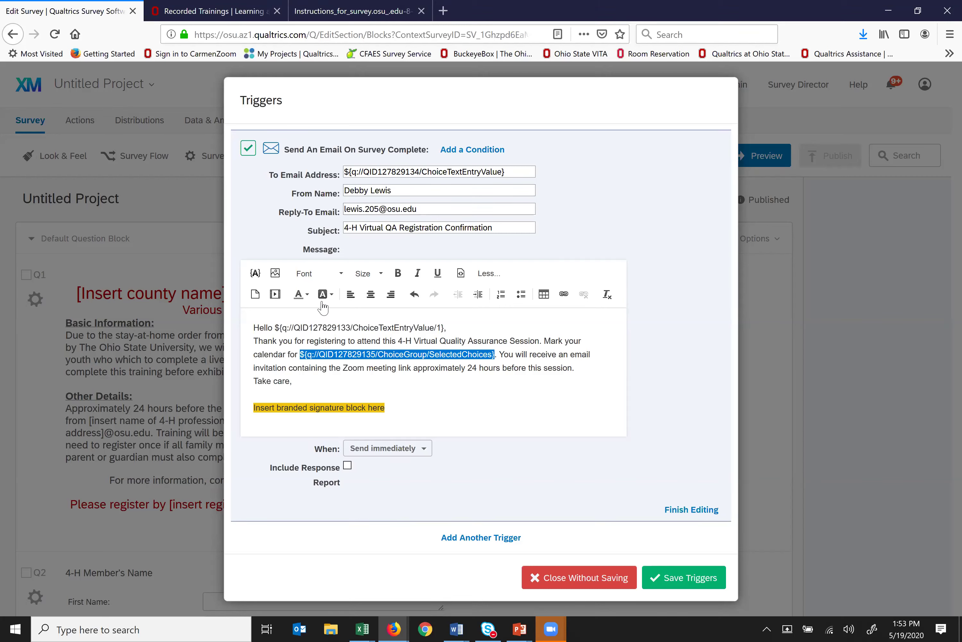
left_click(308, 295)
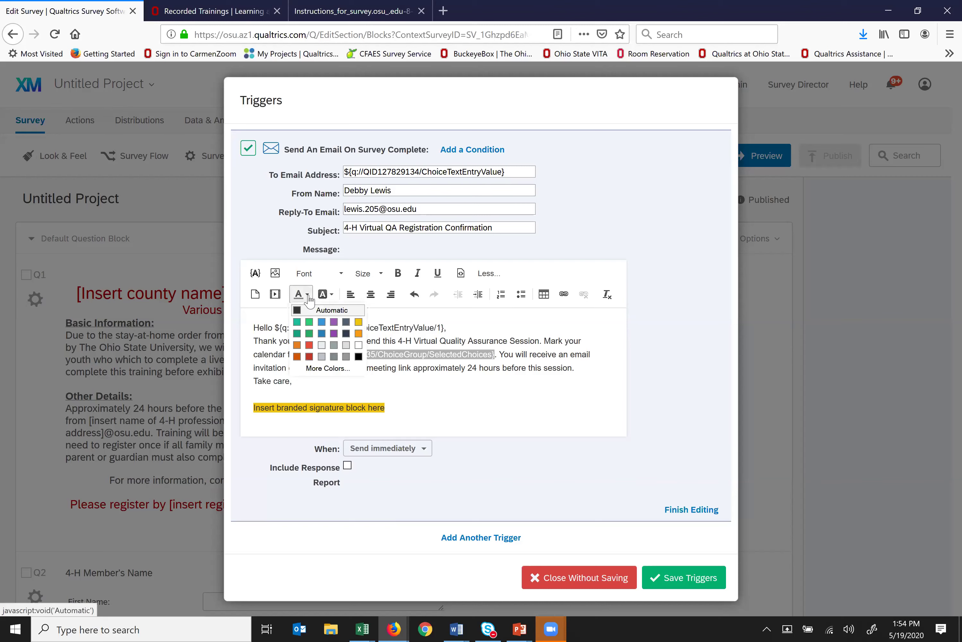
Color the piped Q5 session field Strong Red and set the signature line's background to Automatic
left_click(309, 356)
left_click(524, 367)
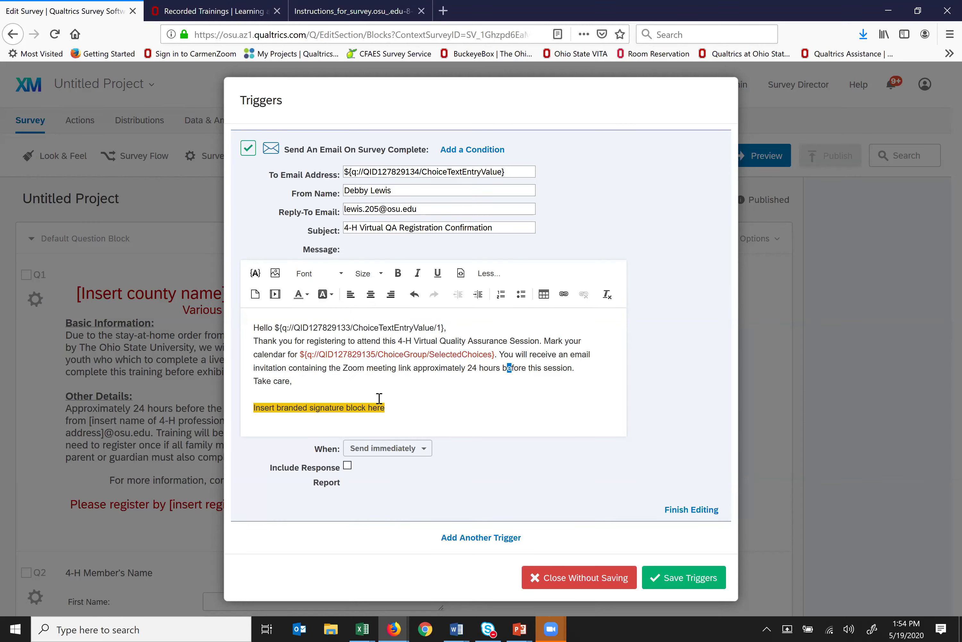
mouse_move(253, 407)
left_mouse_down()
mouse_move(392, 421)
mouse_move(420, 414)
left_mouse_up()
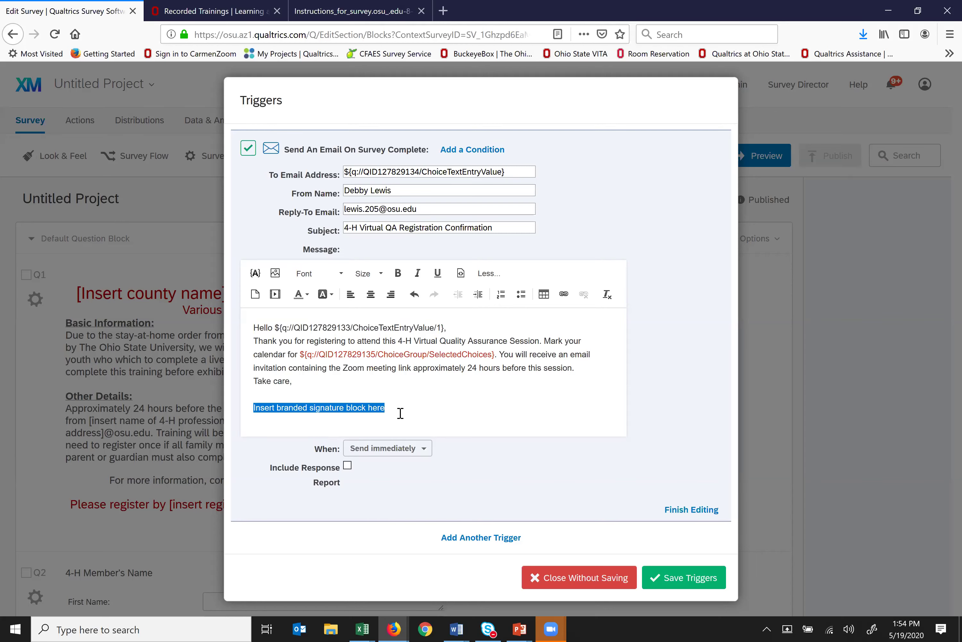
left_click(331, 295)
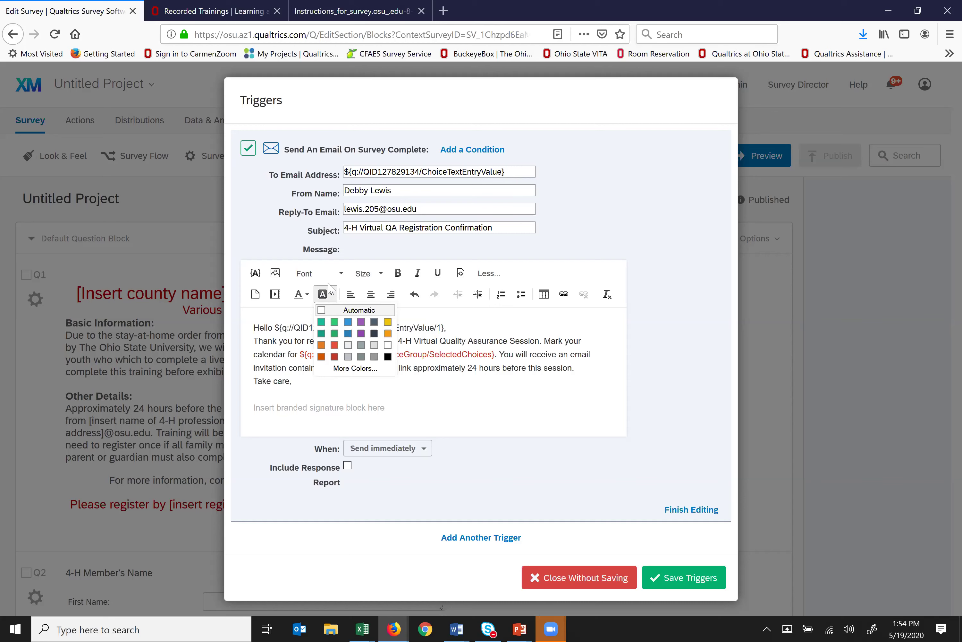
left_click(325, 311)
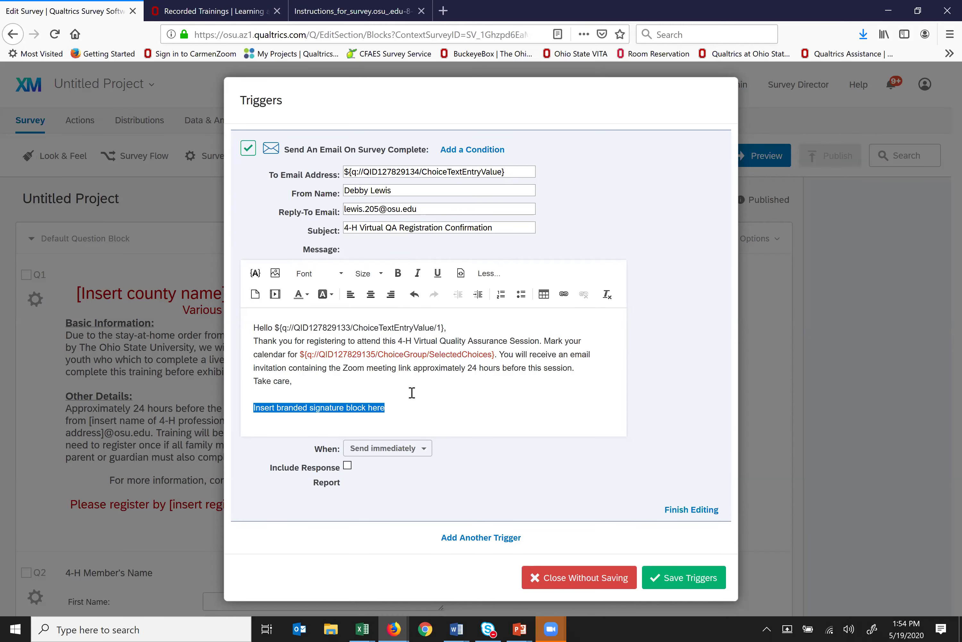
left_click(342, 424)
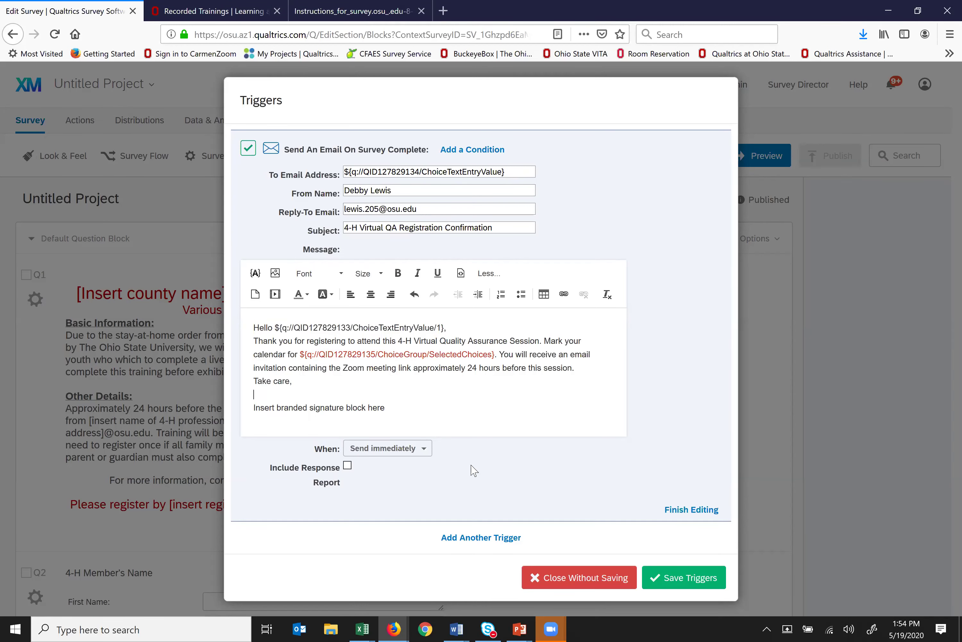
left_click(348, 466)
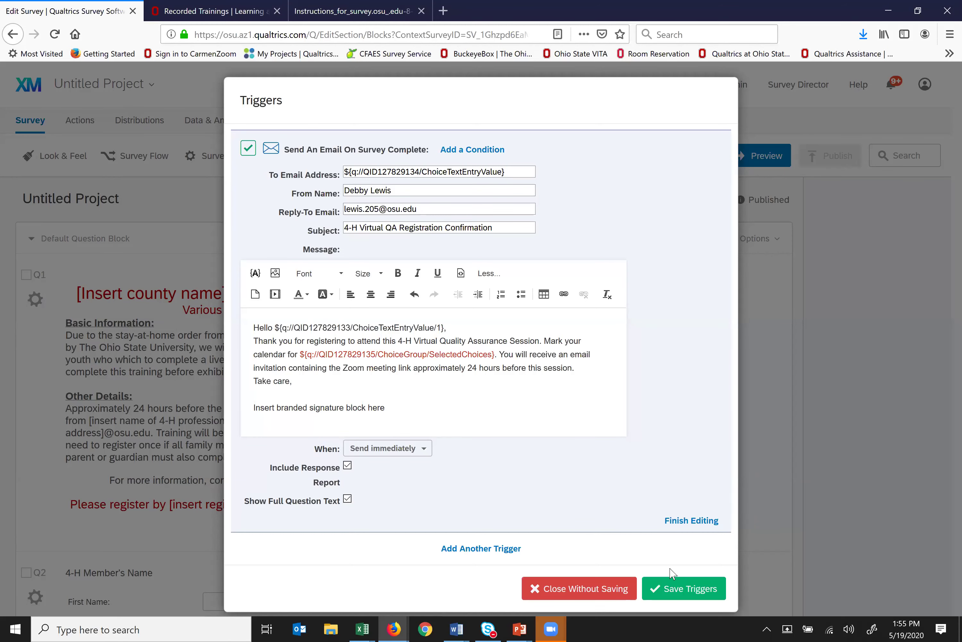
Save the email trigger with the response report and full question text included
left_click(693, 596)
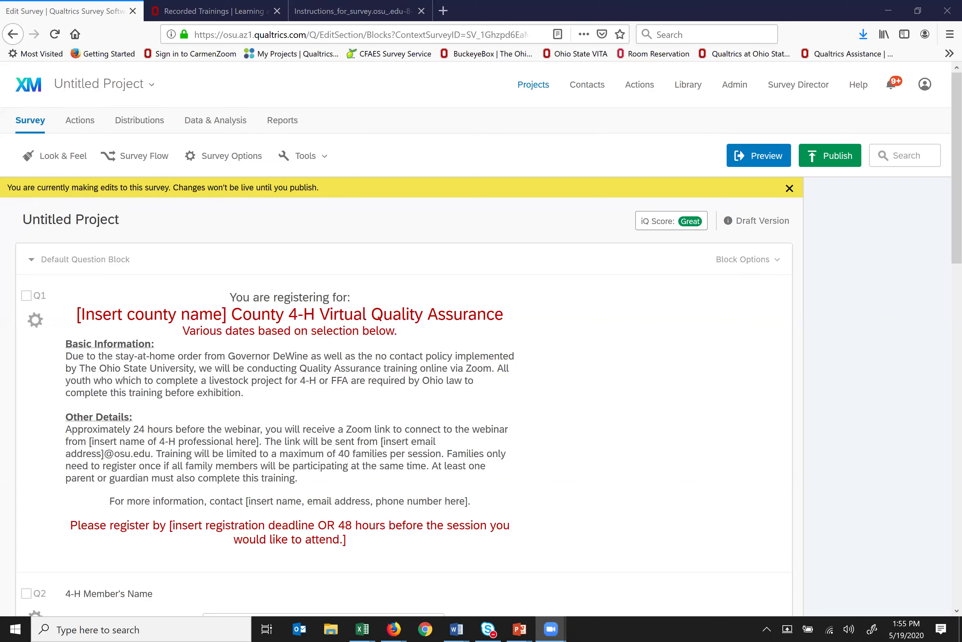
left_click(306, 297)
Set Survey Termination to redirect to a full URL, then select the 4-H Member's Name question text
left_click(238, 162)
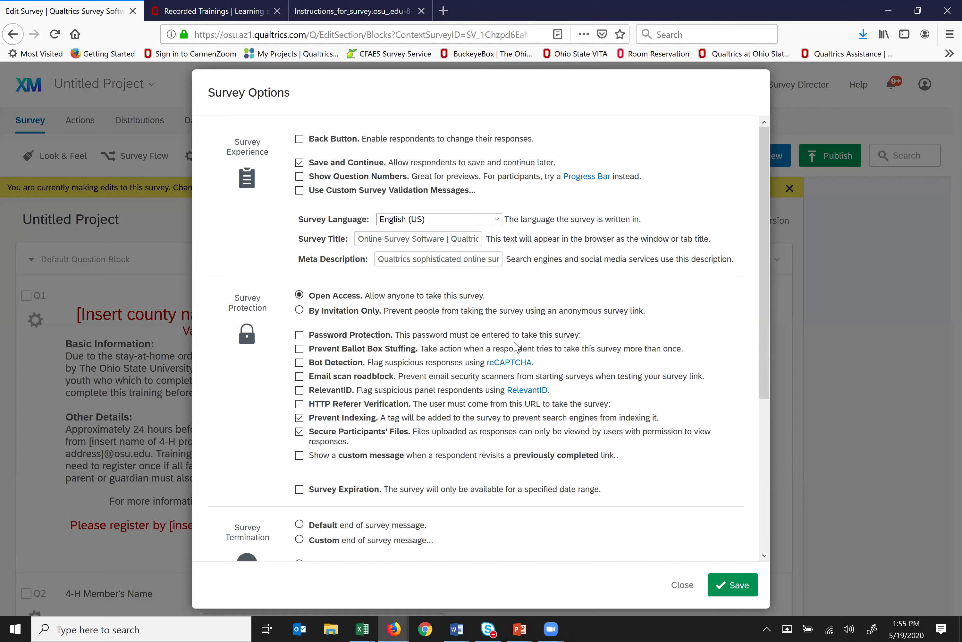
scroll(515, 347, "down", 5)
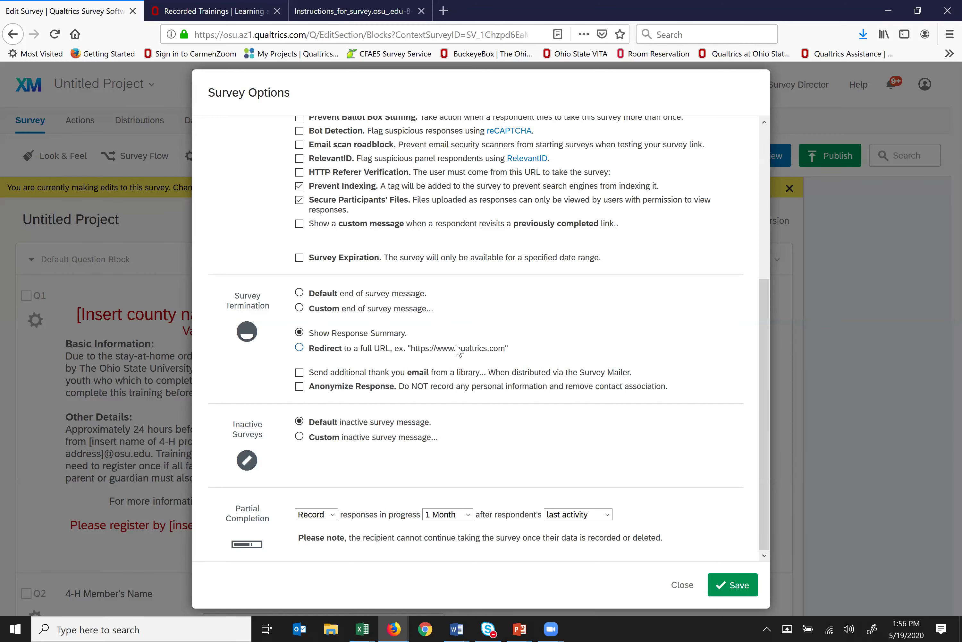
left_click(299, 348)
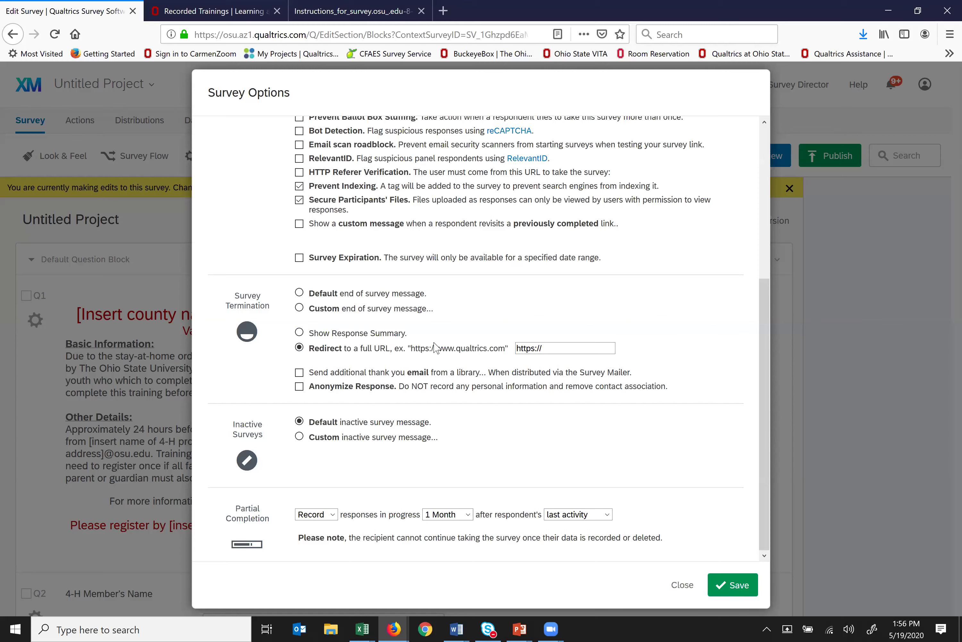
left_click(552, 350)
key("Escape")
mouse_move(593, 405)
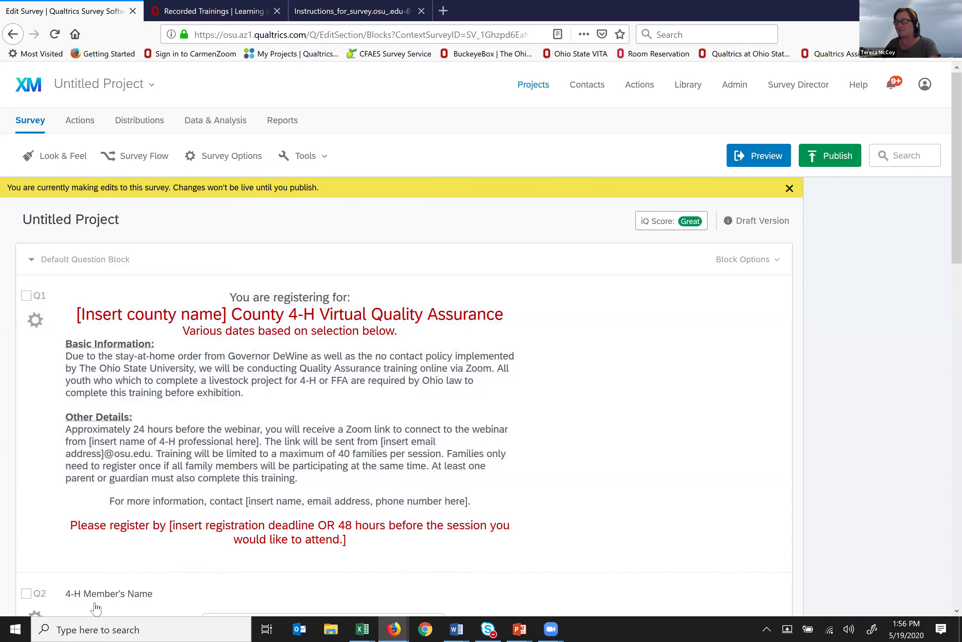
left_click(470, 590)
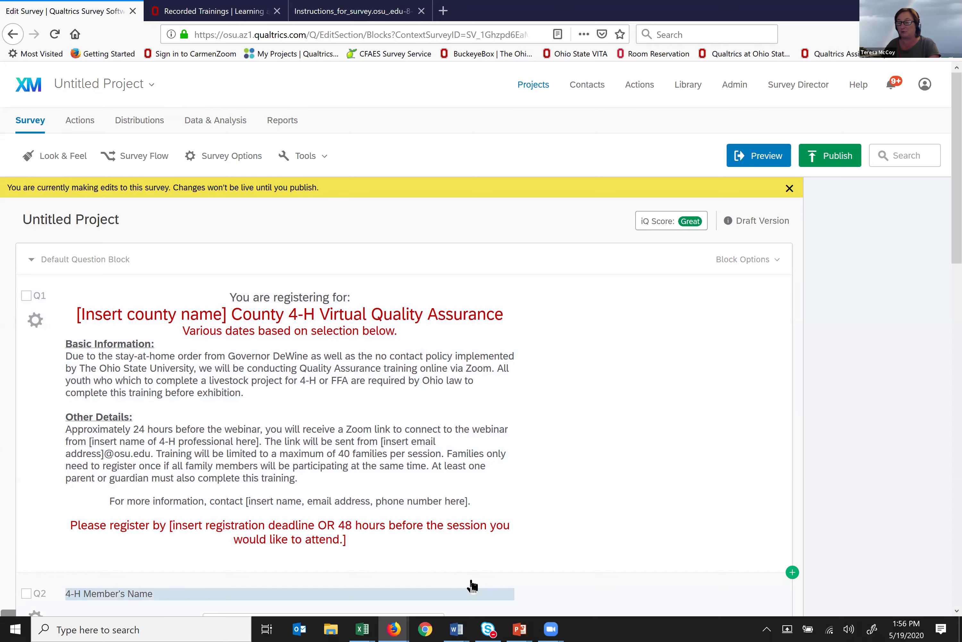
left_click(540, 533)
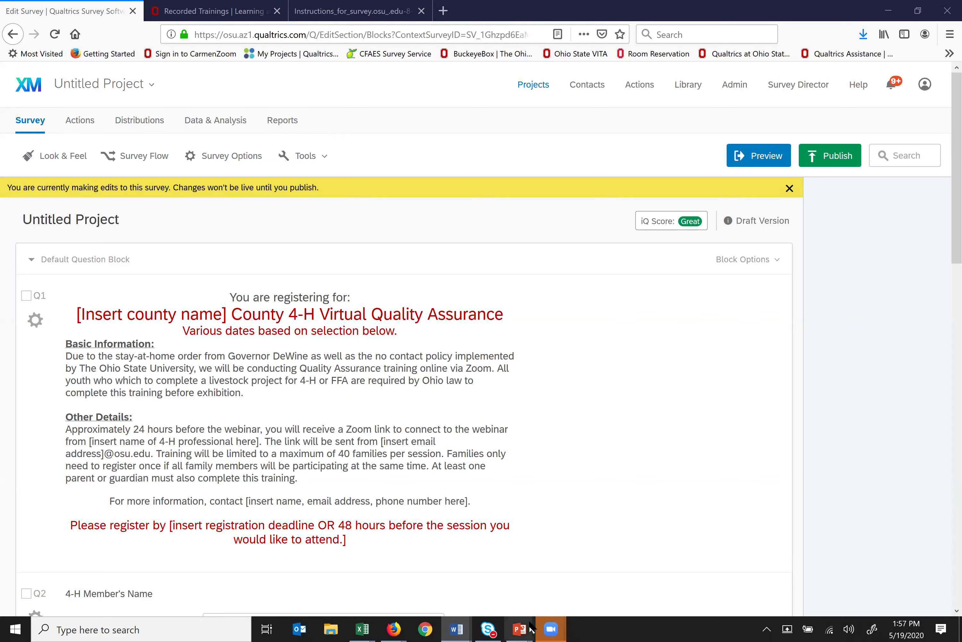
mouse_move(551, 629)
left_click(581, 588)
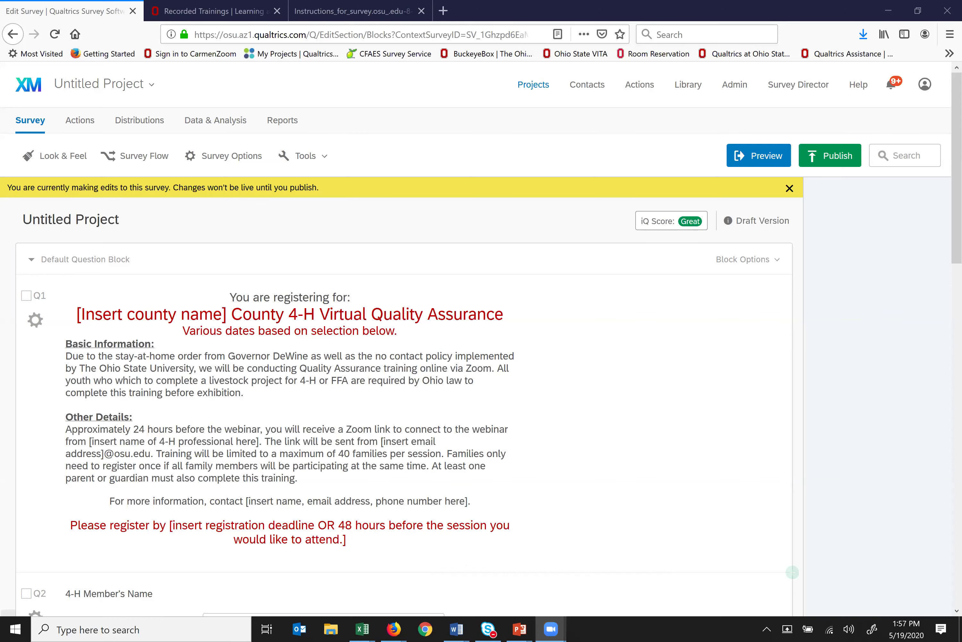